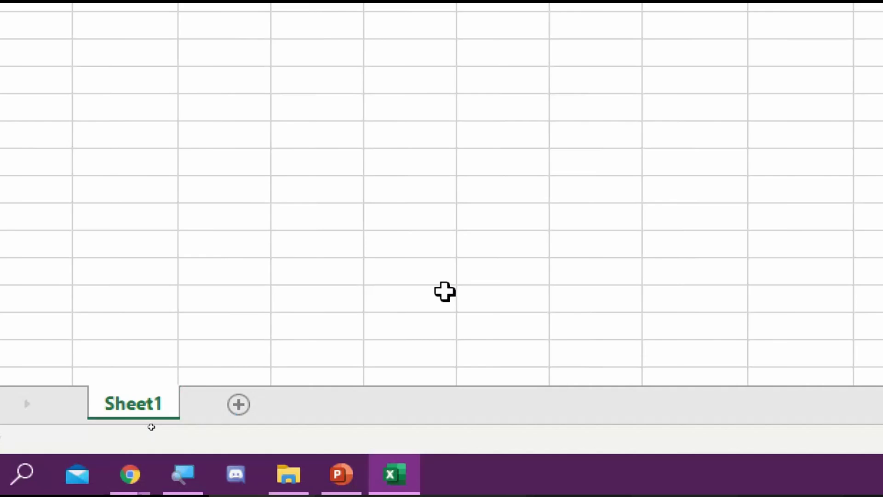
- Switch to M03_Excel 2019-CE.pptx in PowerPoint, read the text-rotation instructions on slide 6, and return to Excel
{"action": "mouse_move", "coordinate": [338, 483]}
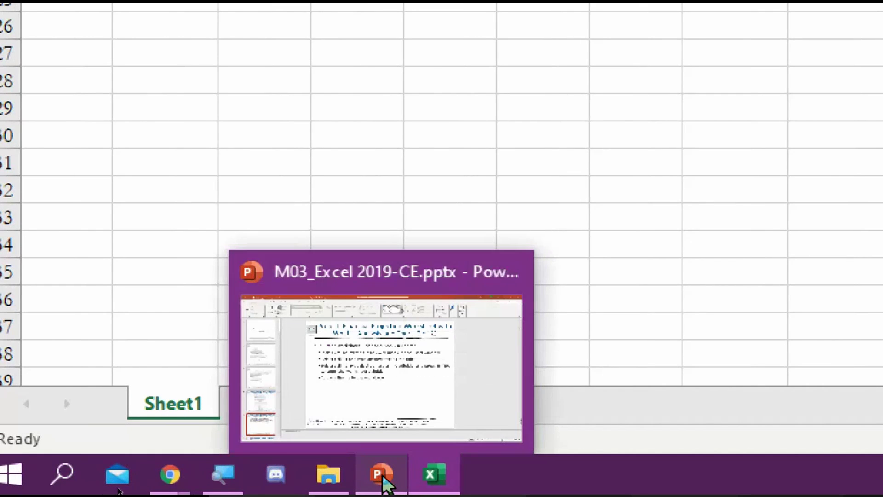
{"action": "left_click", "coordinate": [414, 395]}
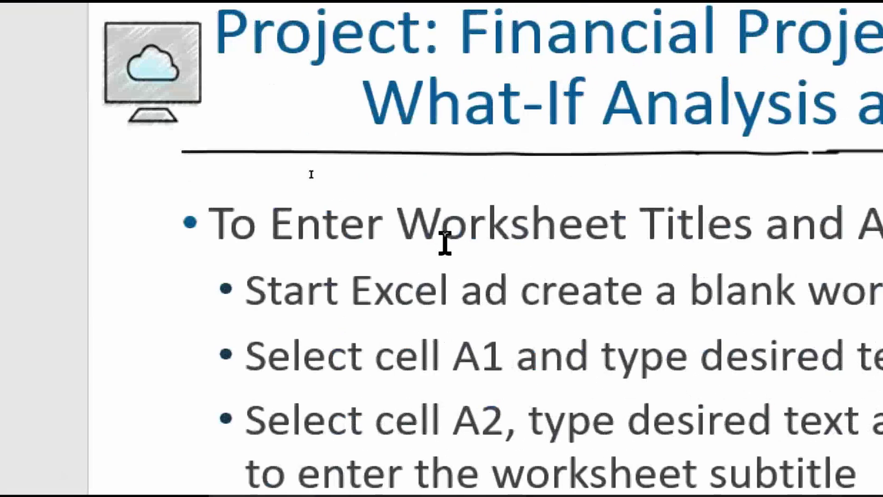
{"action": "scroll", "coordinate": [445, 242], "scroll_direction": "down", "scroll_amount": 3}
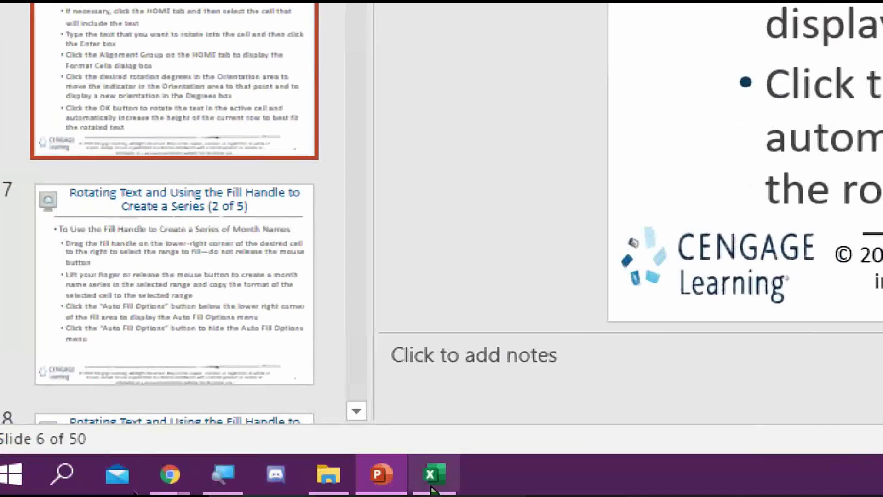
{"action": "left_click", "coordinate": [363, 474]}
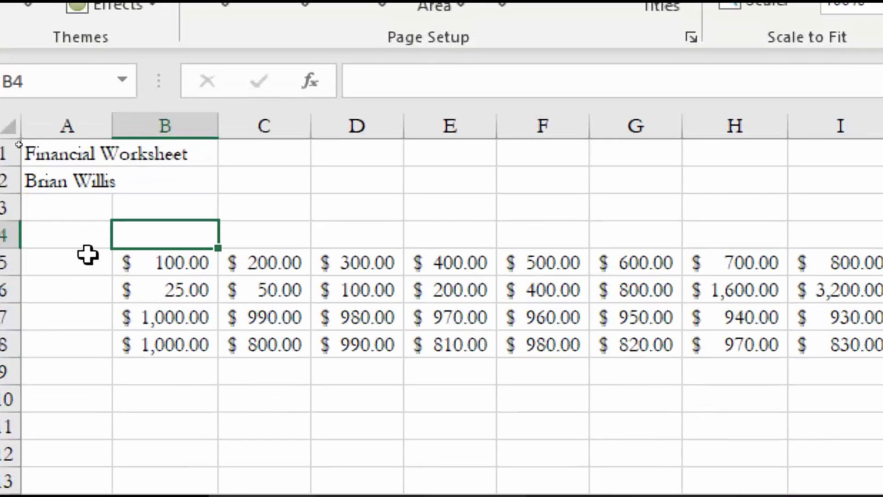
- Enter the row labels Legal Fees, Utilities, Salaries and Other in cells A5 to A8
{"action": "left_click", "coordinate": [87, 235]}
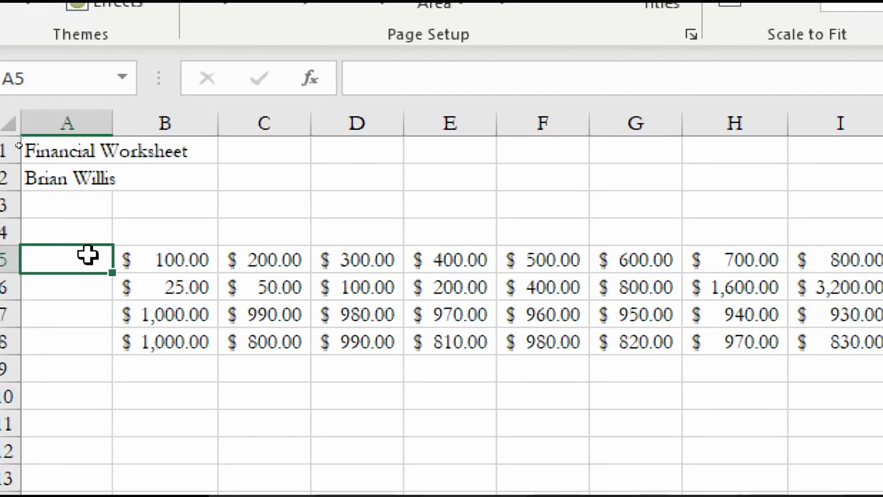
{"action": "type", "text": "Legal"}
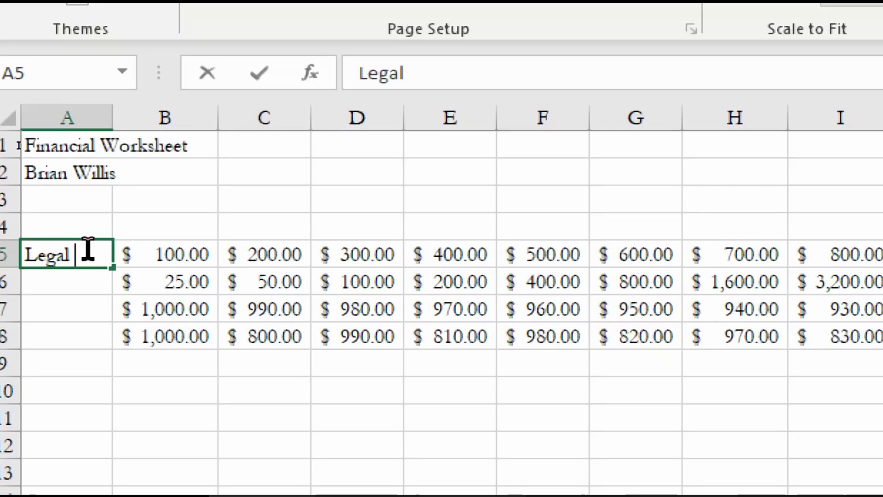
{"action": "type", "text": " Fees"}
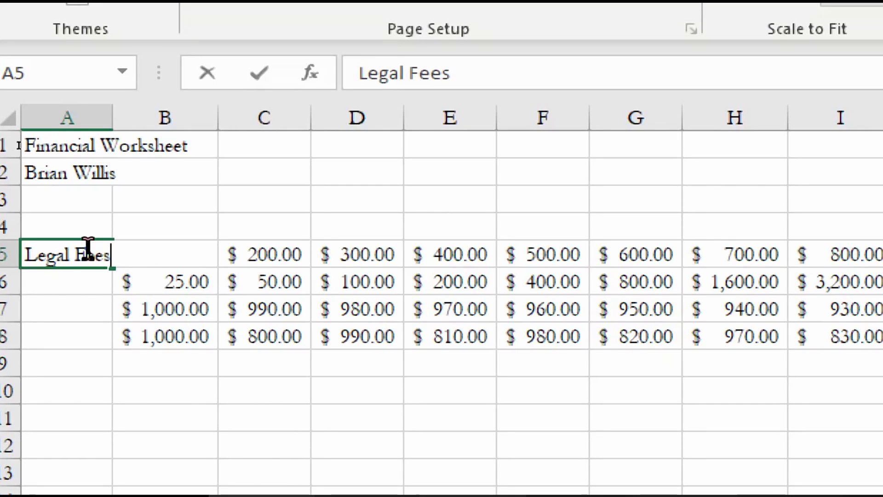
{"action": "key", "text": "Return"}
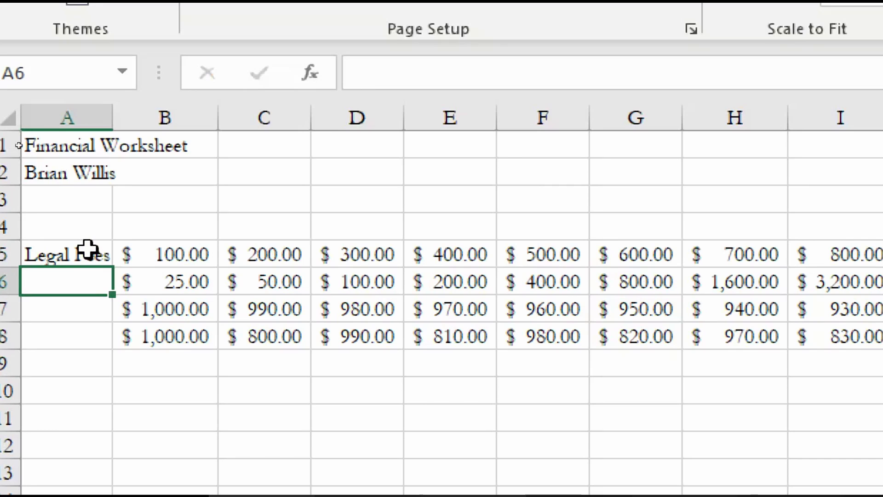
{"action": "type", "text": "Utilities"}
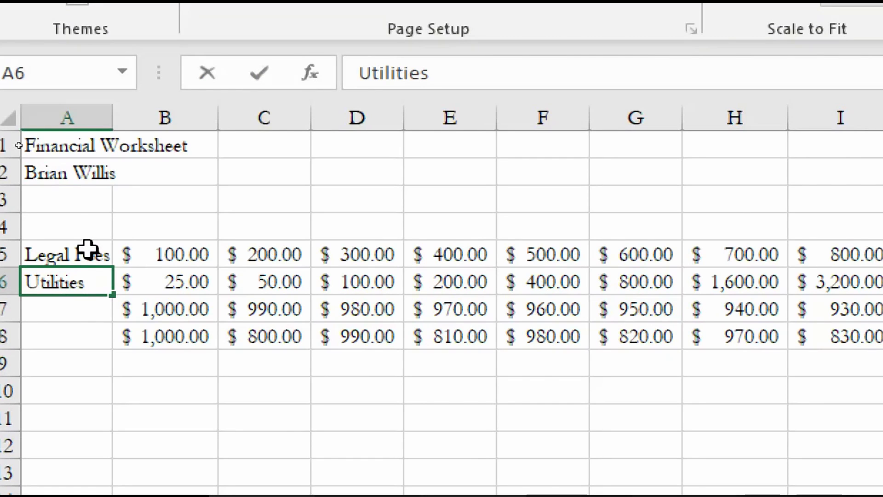
{"action": "key", "text": "Return"}
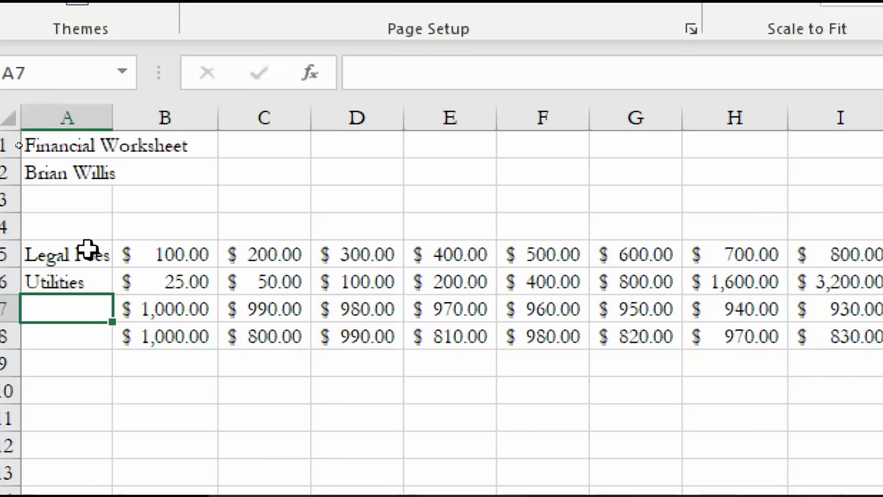
{"action": "type", "text": "Salaries"}
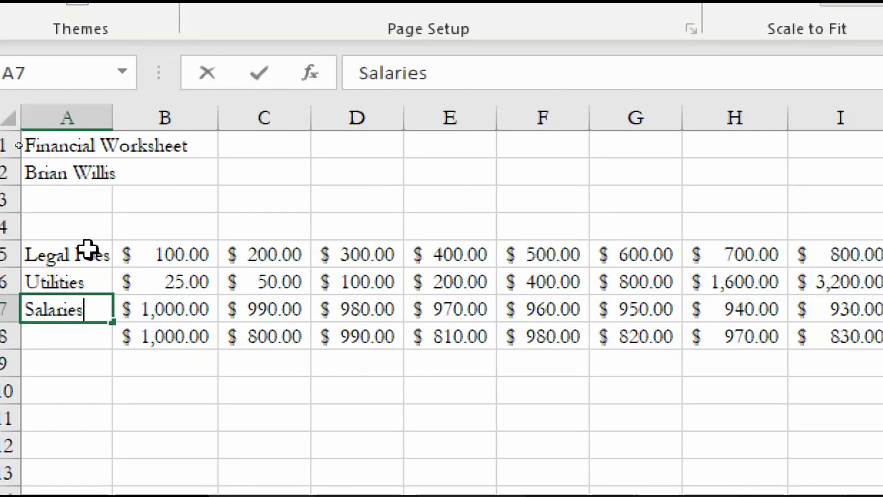
{"action": "key", "text": "Return"}
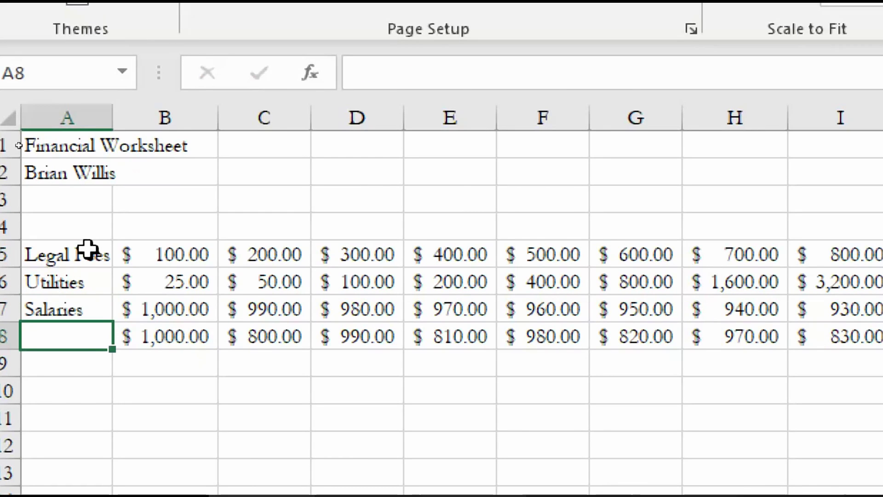
{"action": "type", "text": "Other"}
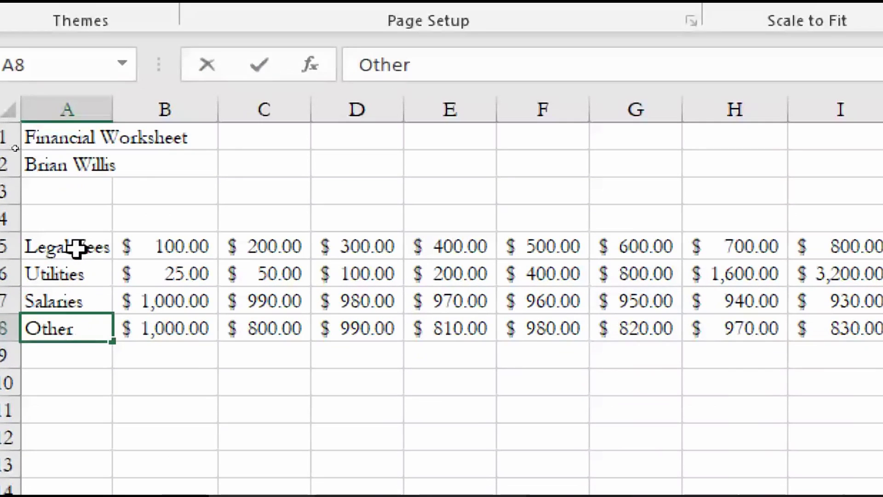
- Select the row labels in A5:A8 and recheck the text-rotation instructions on slide 6 in PowerPoint, returning to Excel
{"action": "left_click", "coordinate": [76, 256], "text": "shift"}
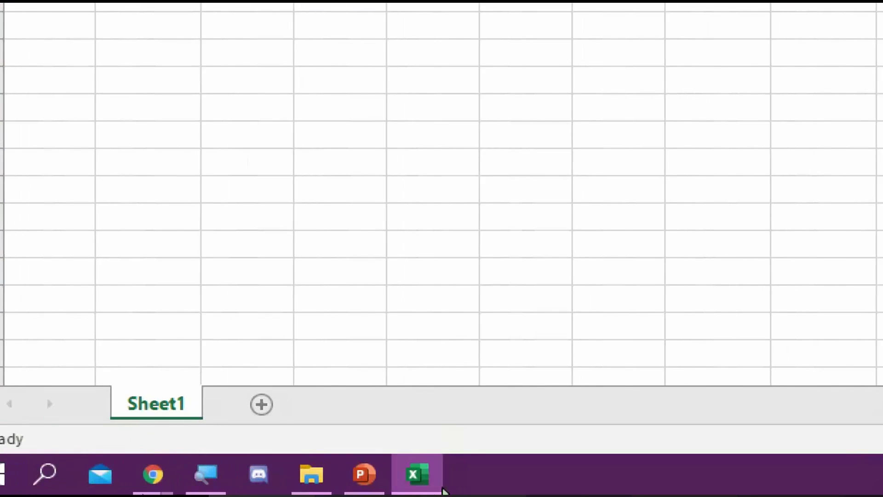
{"action": "left_click", "coordinate": [379, 476]}
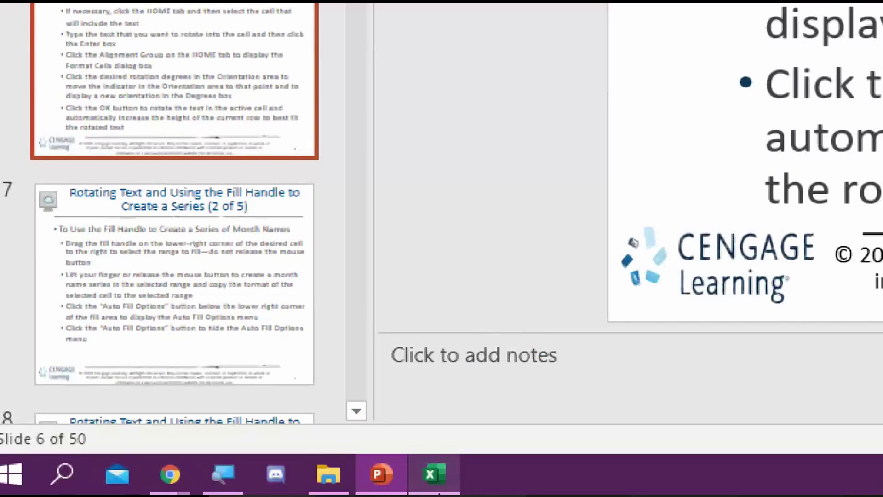
{"action": "left_click", "coordinate": [341, 489]}
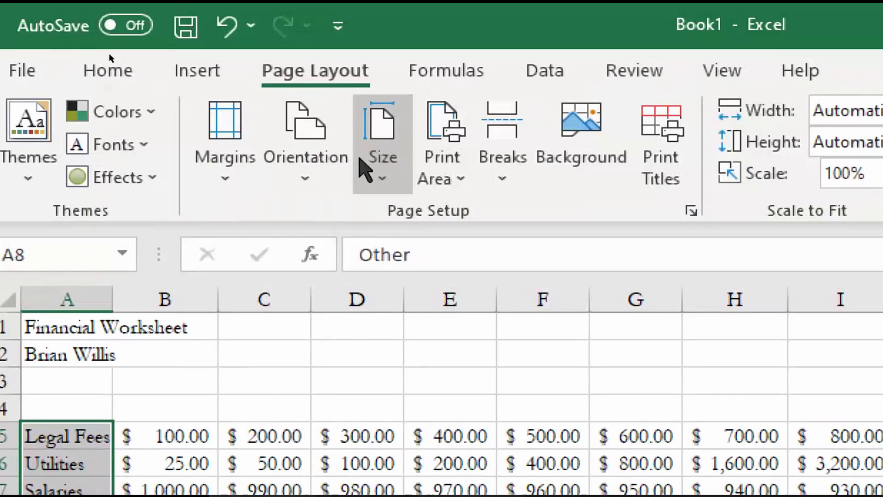
- Rotate the selected labels in A5:A8 to vertical, reading upward, and narrow column A to fit the rotated text
{"action": "left_click", "coordinate": [87, 74]}
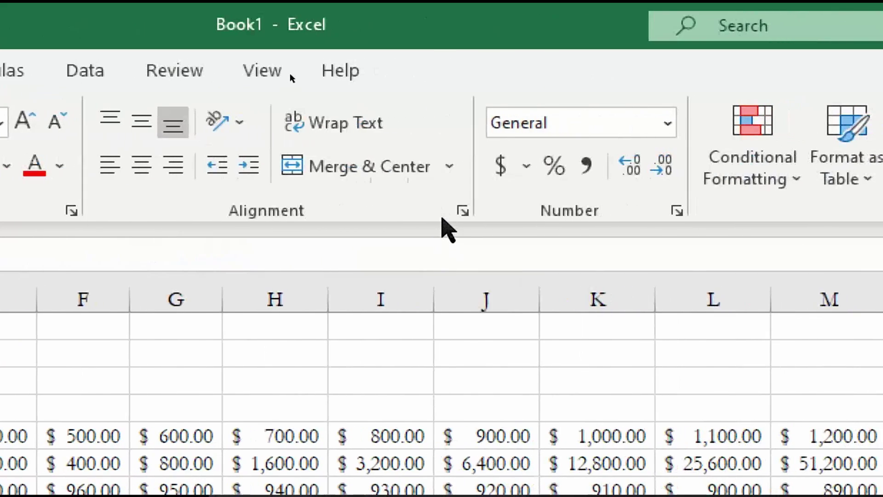
{"action": "left_click", "coordinate": [442, 211]}
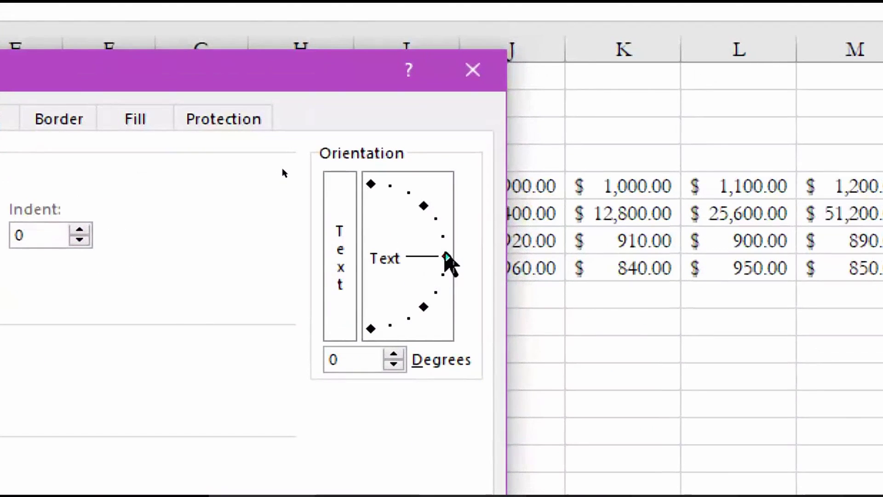
{"action": "left_click_drag", "start_coordinate": [449, 263], "coordinate": [351, 161]}
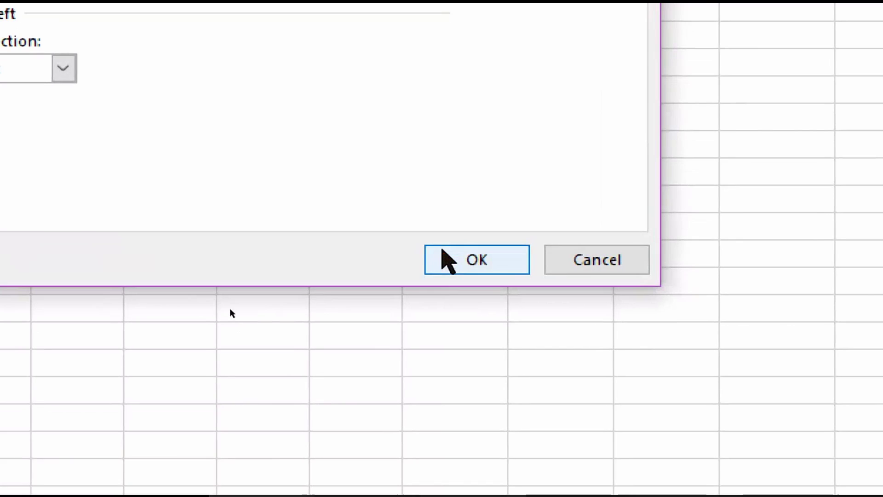
{"action": "left_click", "coordinate": [444, 253]}
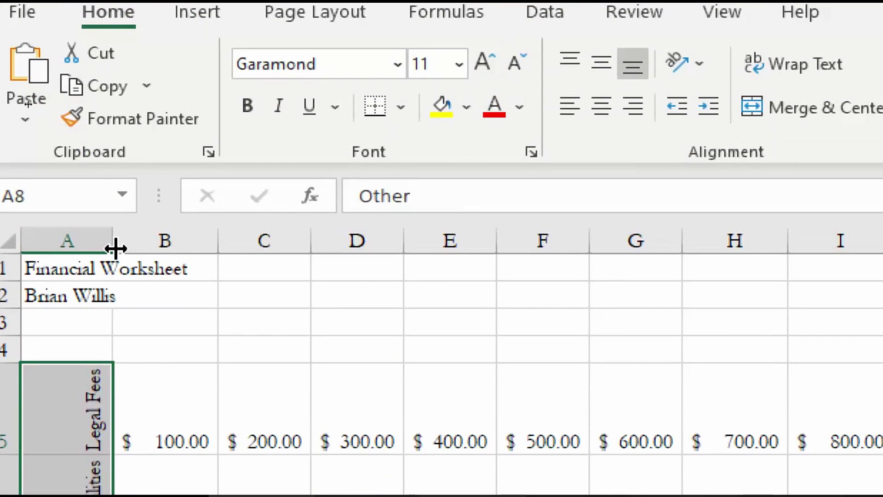
{"action": "left_click_drag", "start_coordinate": [115, 248], "coordinate": [54, 247]}
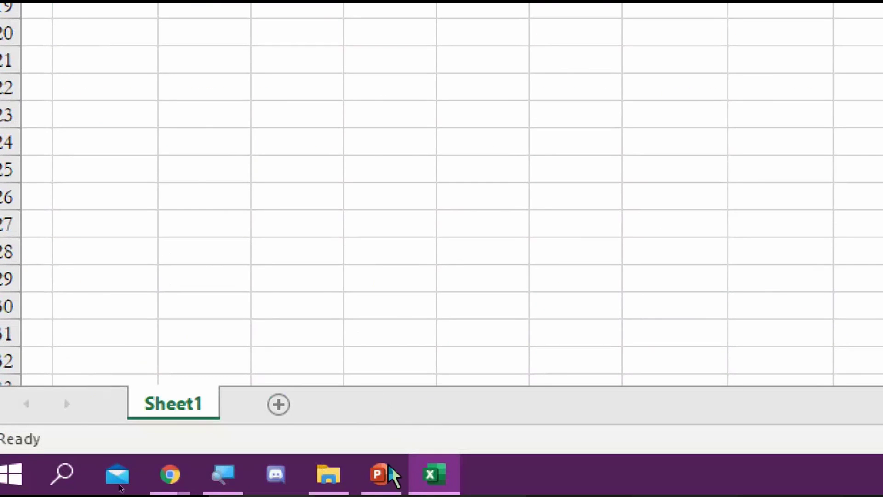
- Switch to PowerPoint, read slide 7 about creating a month-name series with the fill handle, and return to Excel
{"action": "left_click", "coordinate": [391, 471]}
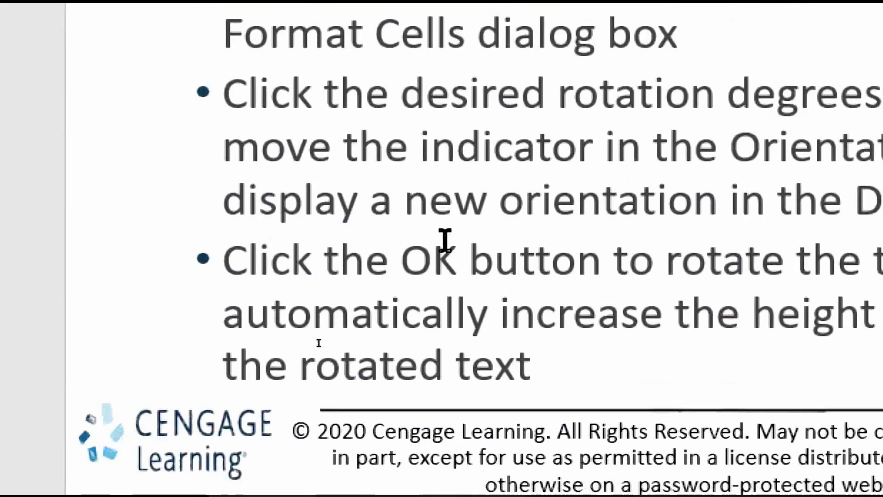
{"action": "scroll", "coordinate": [445, 239], "scroll_direction": "down", "scroll_amount": 1}
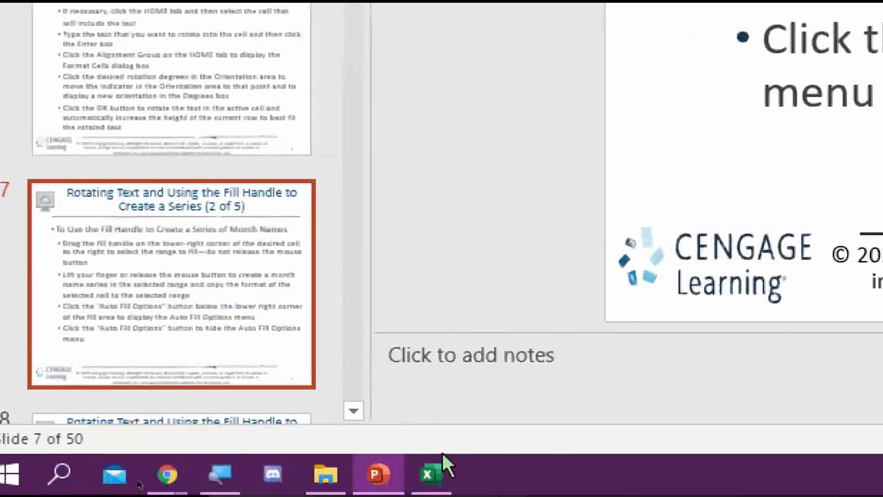
{"action": "left_click", "coordinate": [435, 472]}
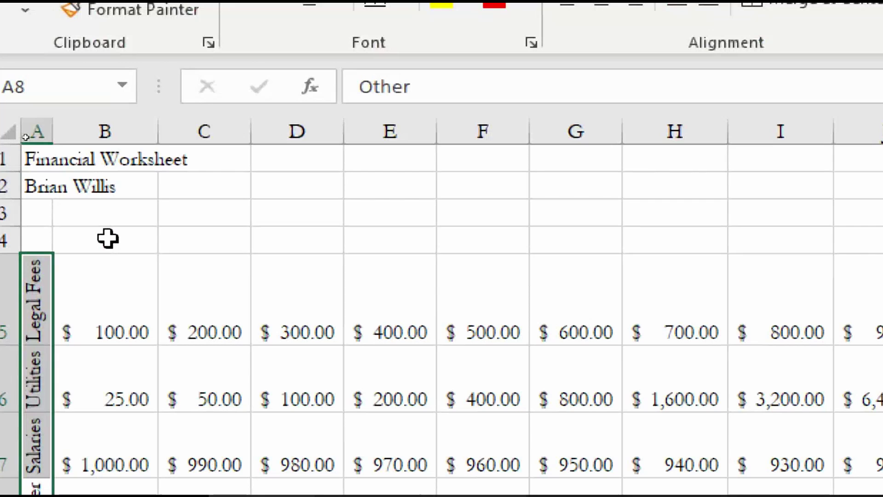
- Enter the month headings Jan in cell B4 and Feb in cell C4
{"action": "left_click", "coordinate": [107, 238]}
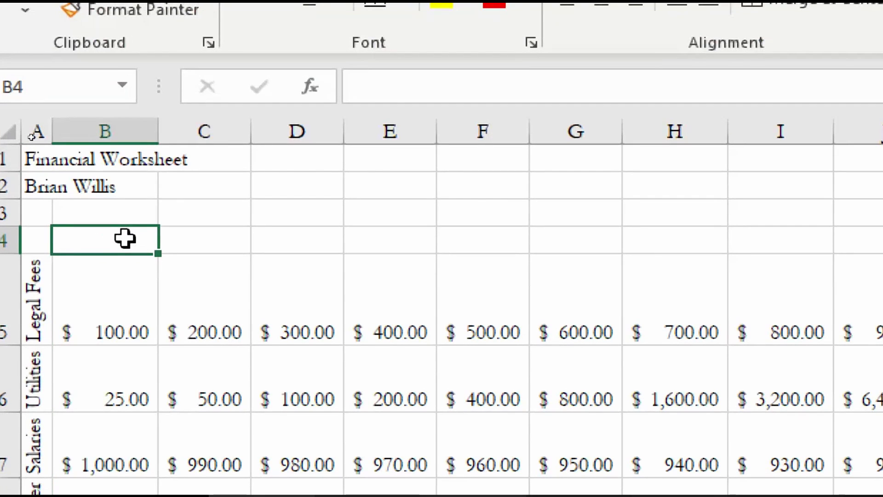
{"action": "type", "text": "Jan"}
{"action": "key", "text": "Tab"}
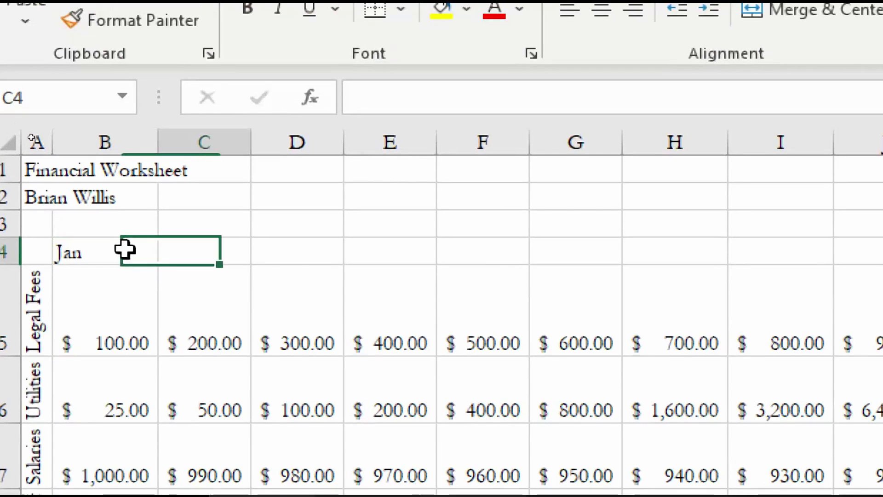
{"action": "type", "text": "Feb"}
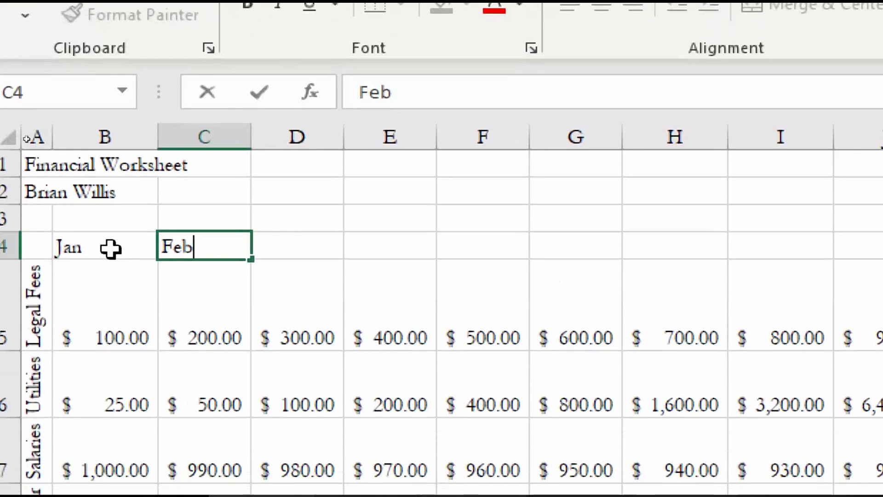
- Fill the month series from Jan in B4 across row 4 through Dec in M4
{"action": "left_click", "coordinate": [147, 257]}
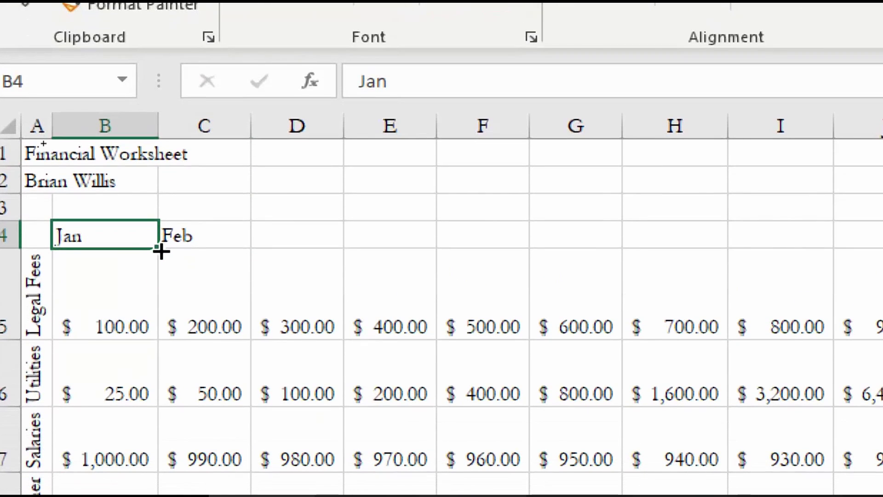
{"action": "left_click_drag", "start_coordinate": [160, 251], "coordinate": [316, 251]}
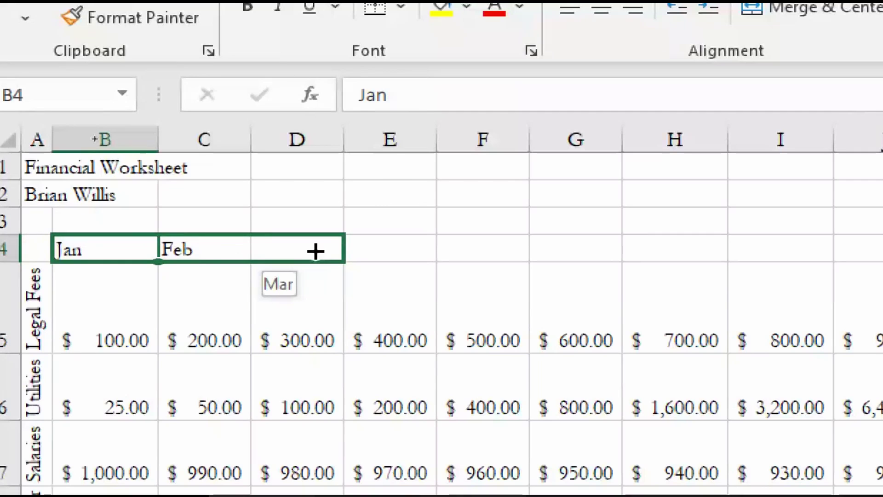
{"action": "left_click_drag", "start_coordinate": [385, 252], "coordinate": [744, 268]}
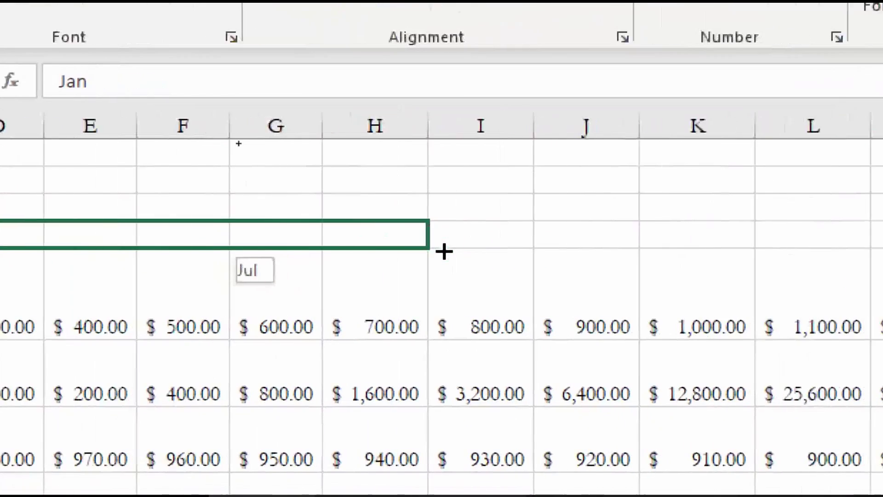
{"action": "left_click_drag", "start_coordinate": [444, 251], "coordinate": [501, 240]}
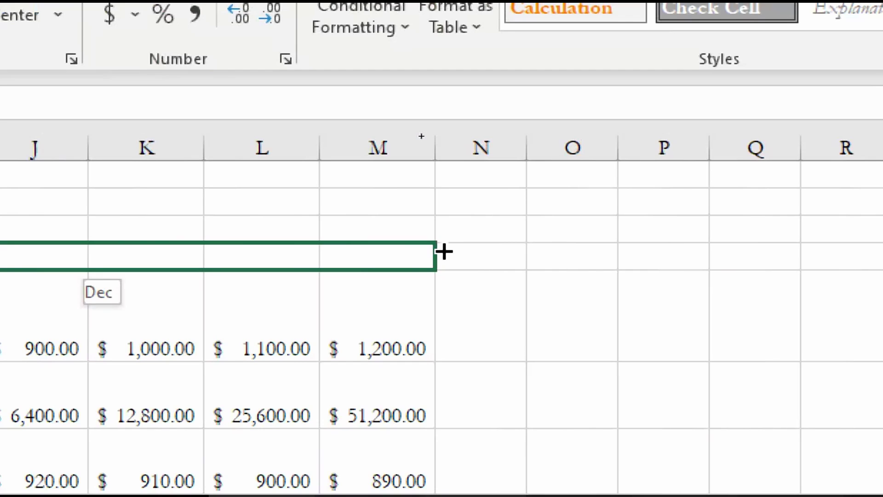
{"action": "left_click_drag", "start_coordinate": [444, 251], "coordinate": [507, 259]}
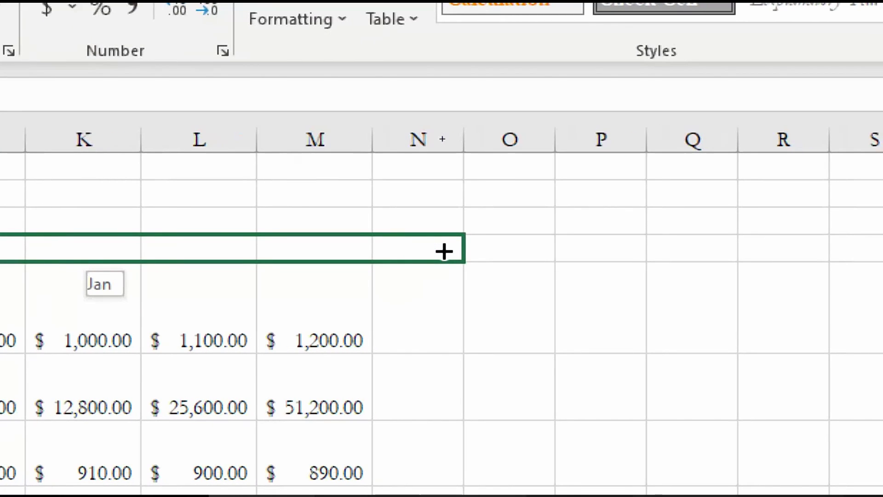
{"action": "left_click_drag", "start_coordinate": [444, 251], "coordinate": [349, 251]}
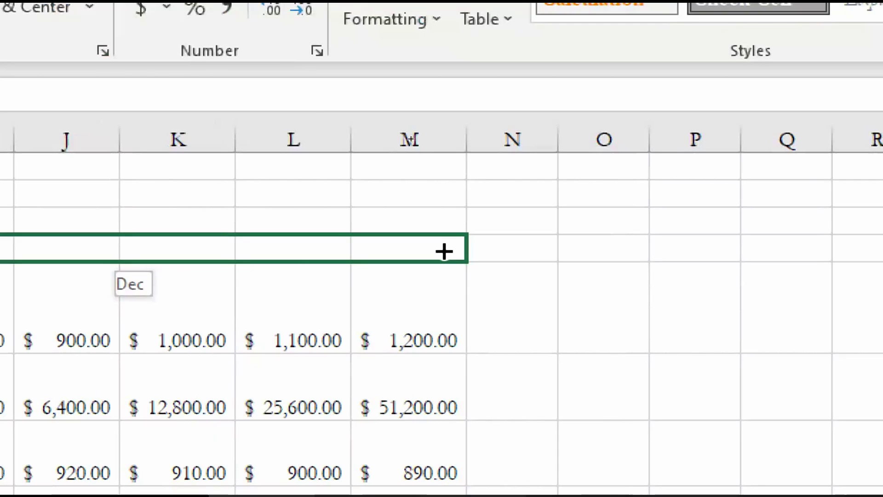
{"action": "left_click_drag", "start_coordinate": [444, 252], "coordinate": [443, 249]}
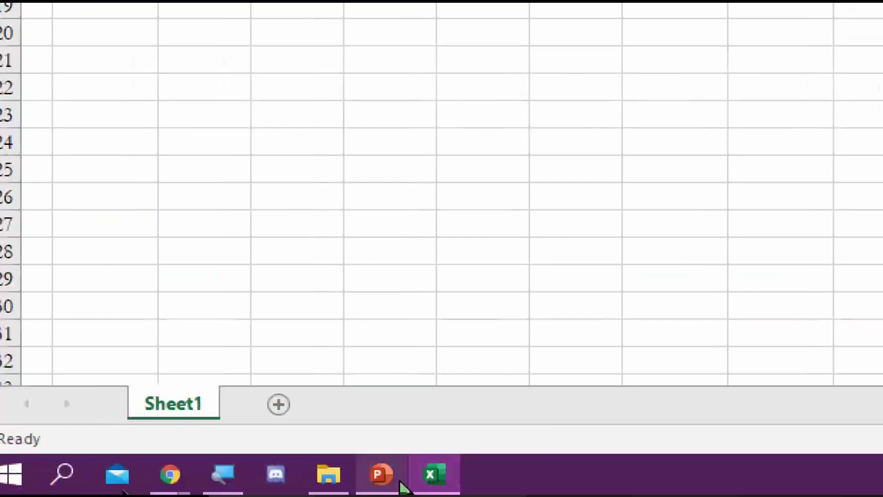
- Switch to PowerPoint, read the Auto Fill Options table on slide 8, and return to Excel
{"action": "mouse_move", "coordinate": [401, 485]}
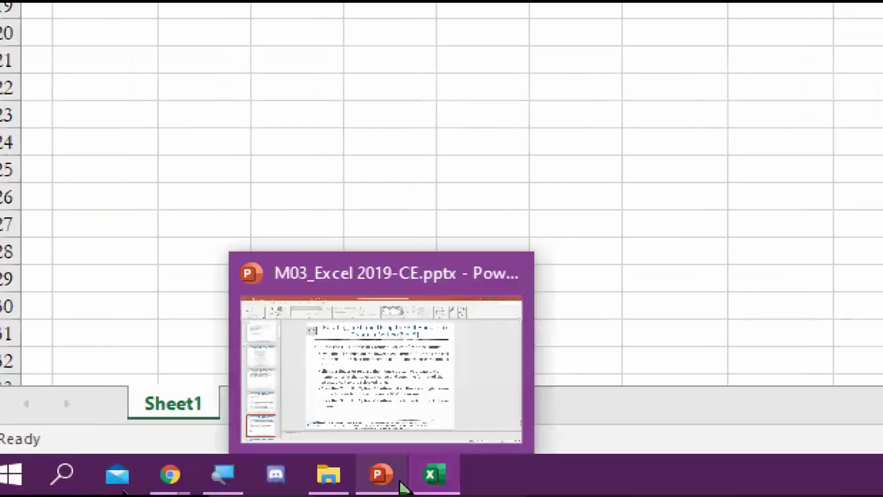
{"action": "left_click", "coordinate": [428, 435]}
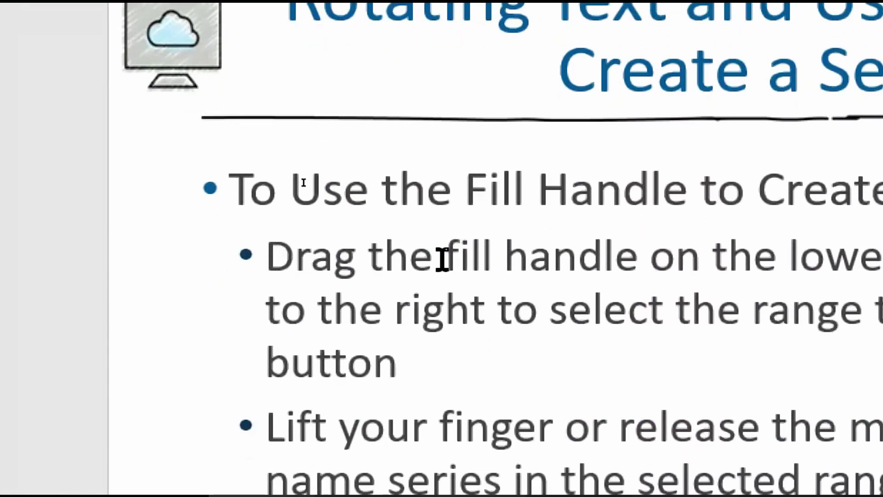
{"action": "scroll", "coordinate": [441, 260], "scroll_direction": "down", "scroll_amount": 1}
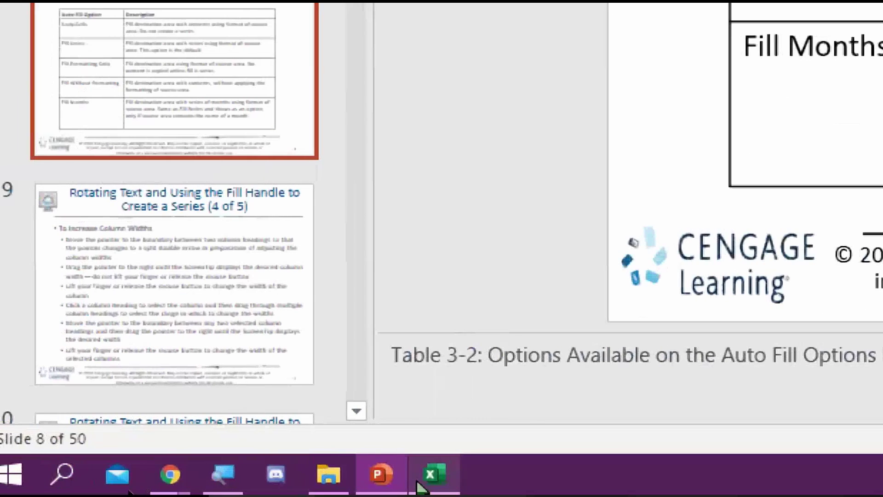
{"action": "left_click", "coordinate": [419, 483]}
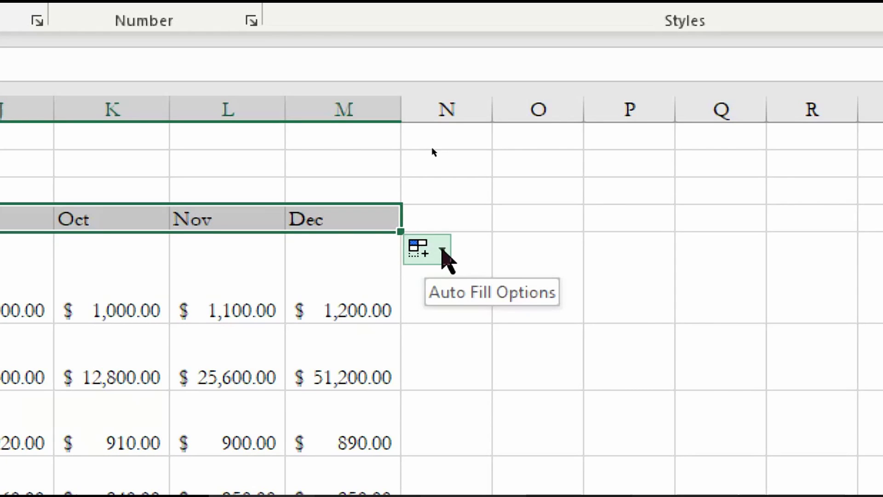
- Review the Auto Fill Options offered for the filled month headings in row 4, then close the list
{"action": "left_click", "coordinate": [442, 250]}
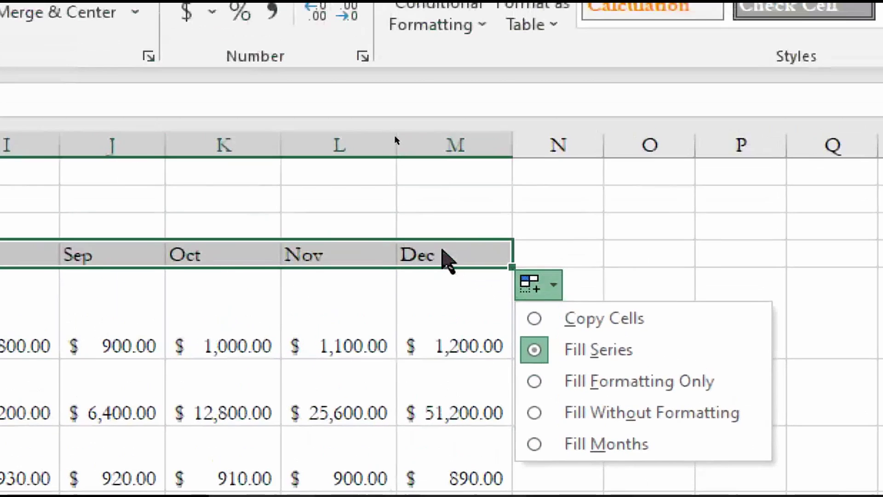
{"action": "left_click", "coordinate": [210, 59]}
{"action": "left_click", "coordinate": [442, 250]}
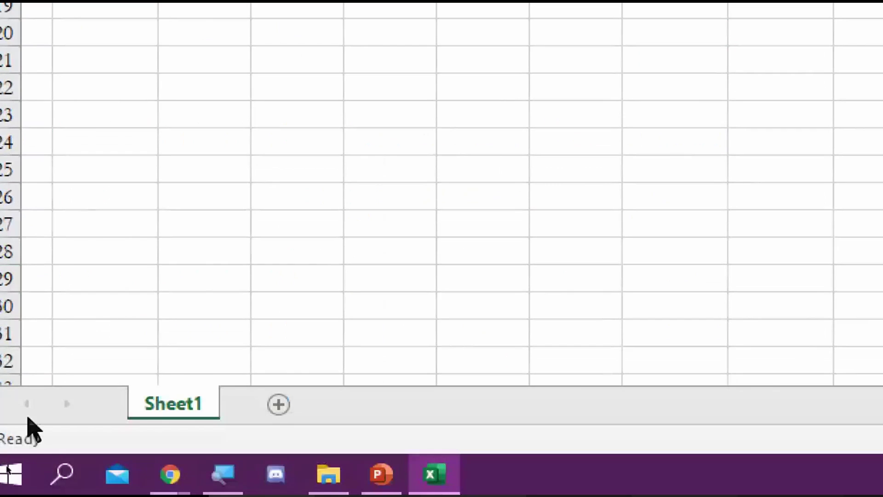
- Switch to PowerPoint, read the slides on increasing column widths and indenting row titles, and return to Excel
{"action": "left_click", "coordinate": [382, 474]}
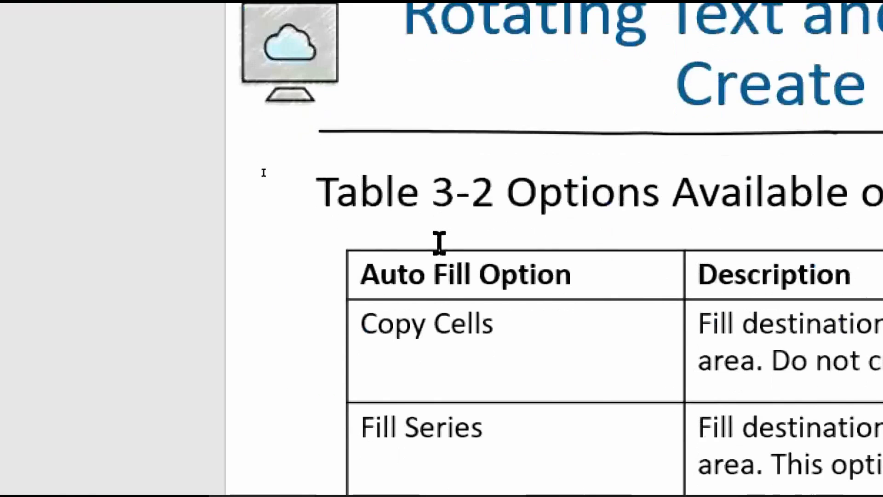
{"action": "scroll", "coordinate": [459, 230], "scroll_direction": "down", "scroll_amount": 1}
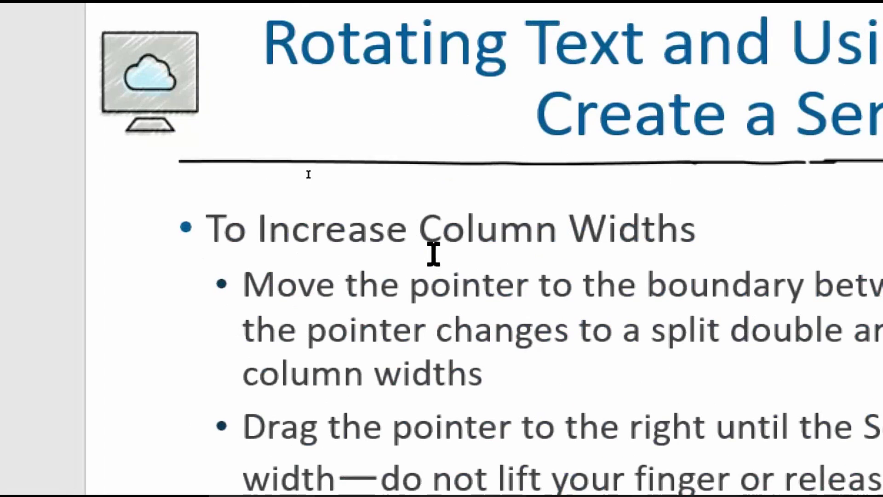
{"action": "scroll", "coordinate": [433, 253], "scroll_direction": "down", "scroll_amount": 1}
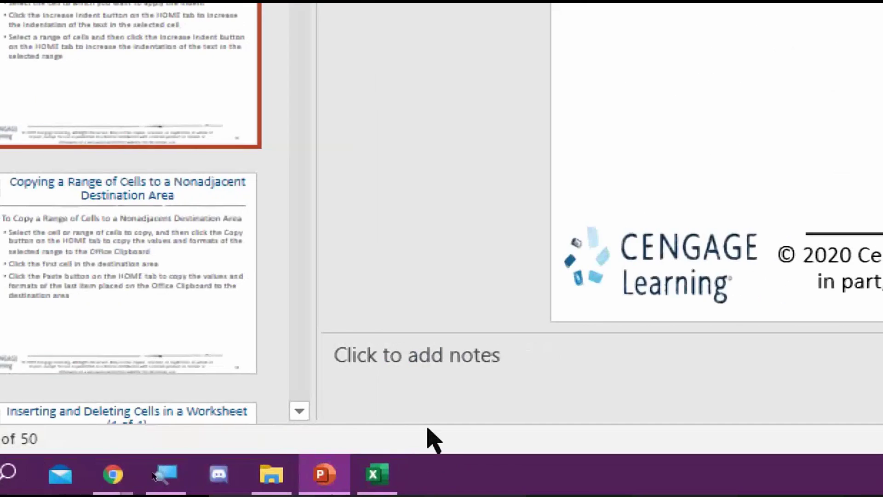
{"action": "left_click", "coordinate": [433, 481]}
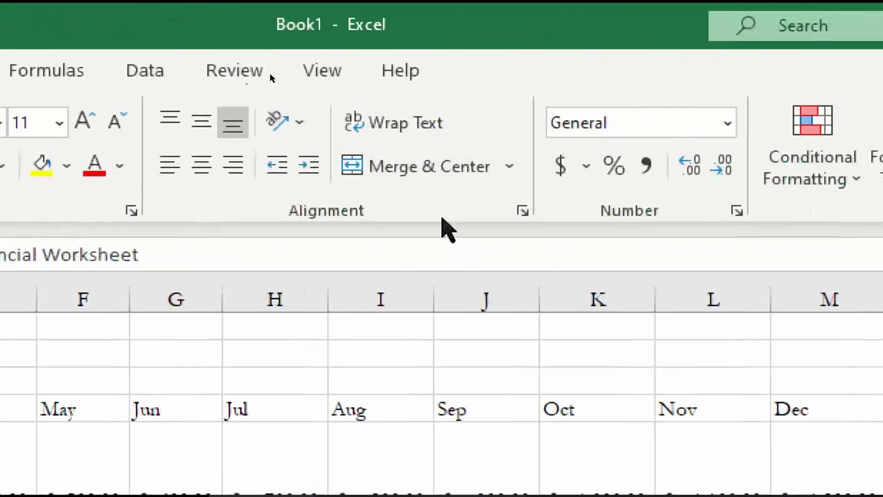
- Merge and center the worksheet title across A1:C1 and the name below it across A2:C2
{"action": "left_click", "coordinate": [442, 167]}
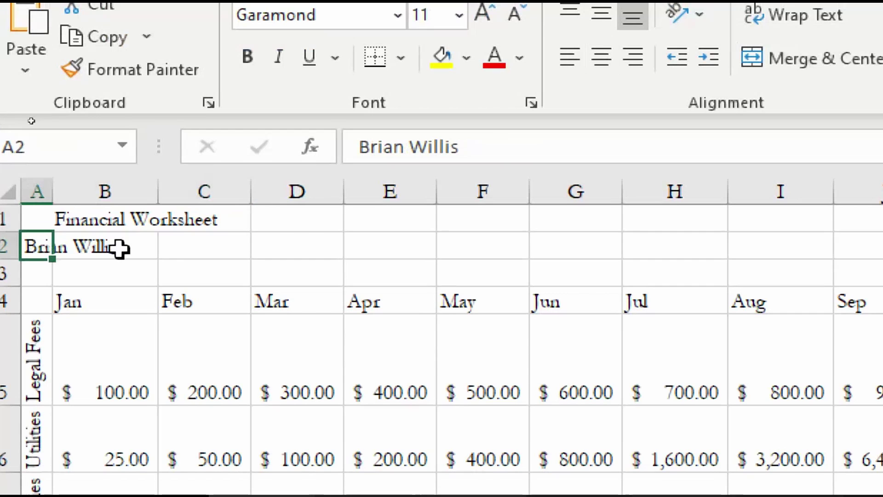
{"action": "left_click_drag", "start_coordinate": [196, 249], "coordinate": [198, 249]}
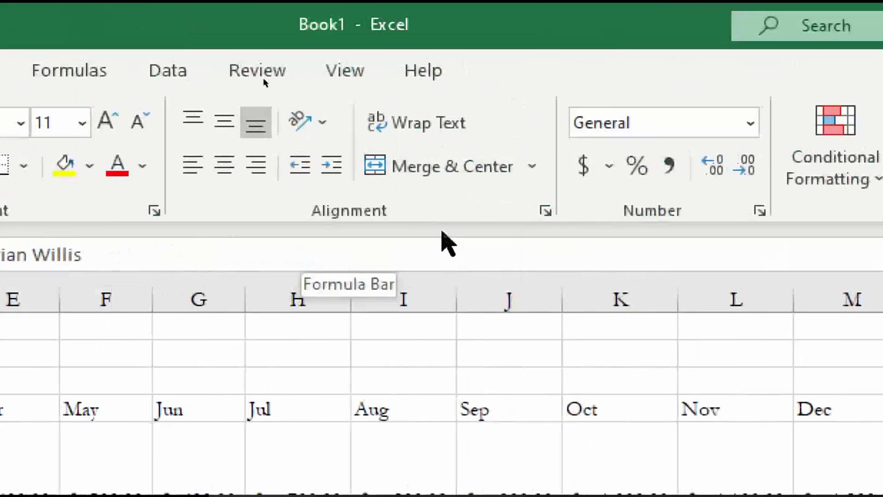
{"action": "left_click", "coordinate": [442, 170]}
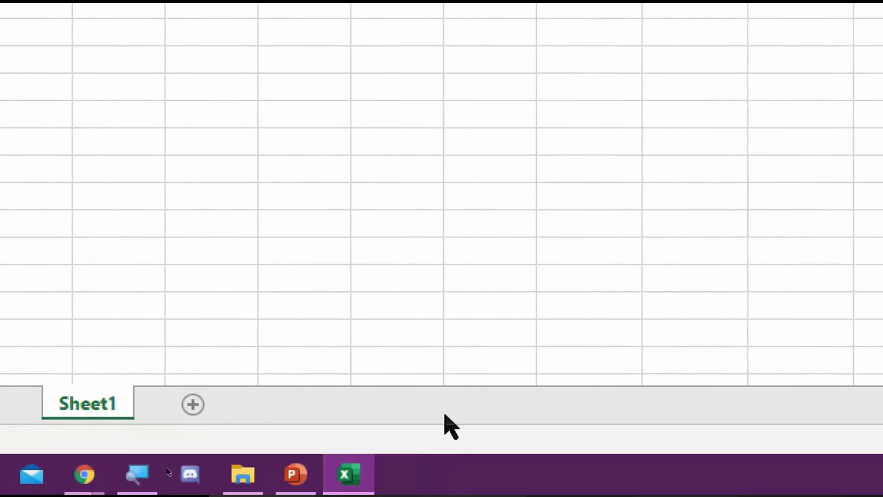
- Switch to PowerPoint, read slide 11 about copying cells to a nonadjacent destination area, and return to Excel
{"action": "left_click", "coordinate": [318, 474]}
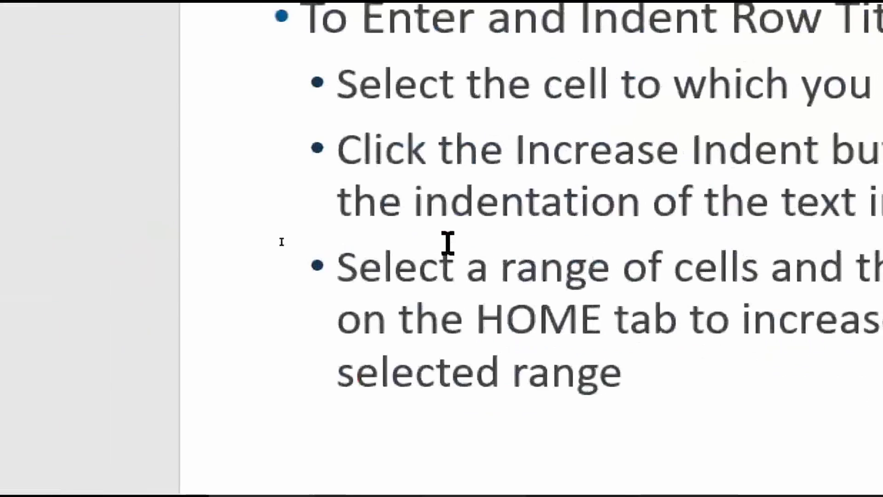
{"action": "scroll", "coordinate": [450, 242], "scroll_direction": "down", "scroll_amount": 1}
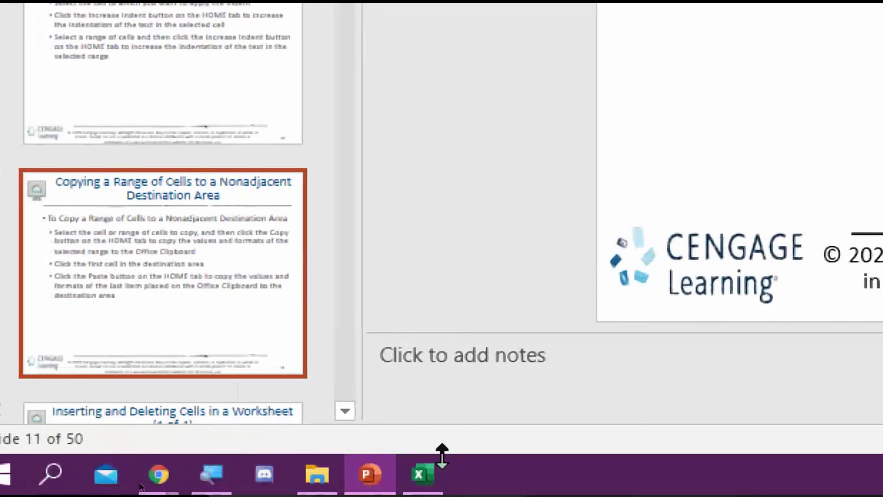
{"action": "left_click", "coordinate": [437, 474]}
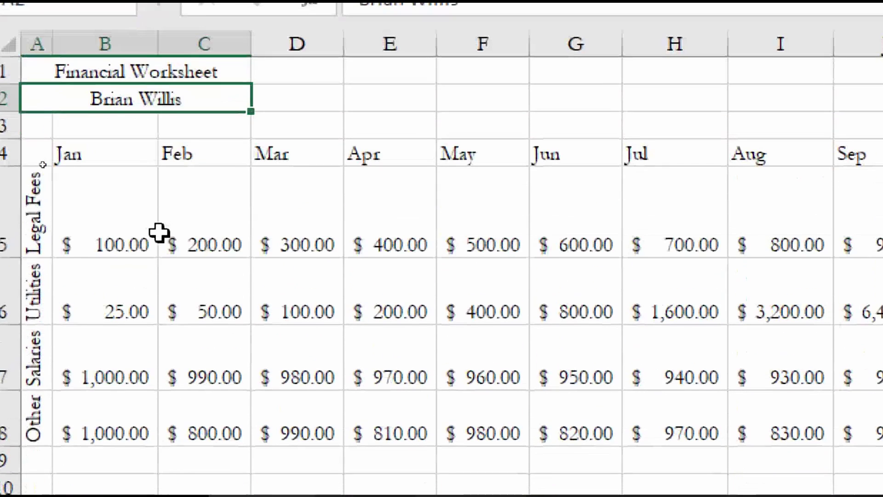
- Select the Legal Fees amounts from Jan through Dec, clear the selection at N3, and view the paste options
{"action": "left_click_drag", "start_coordinate": [101, 232], "coordinate": [882, 232]}
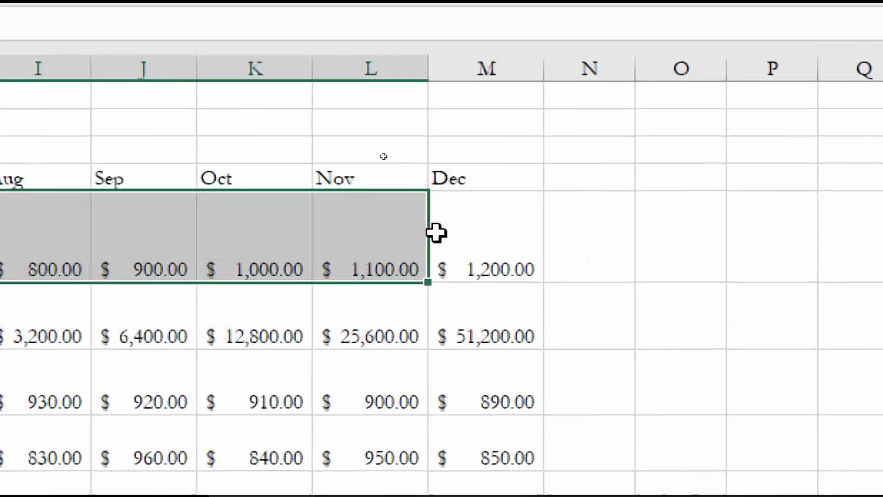
{"action": "left_click_drag", "start_coordinate": [436, 233], "coordinate": [499, 233]}
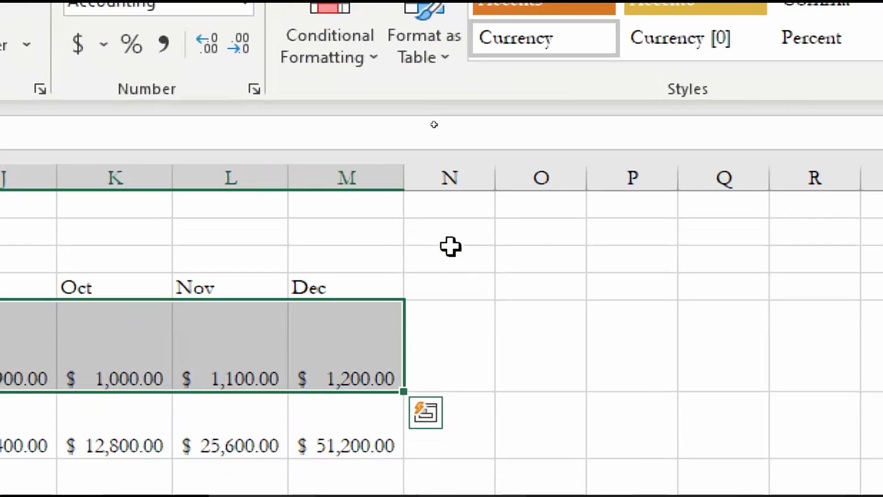
{"action": "left_click", "coordinate": [451, 247]}
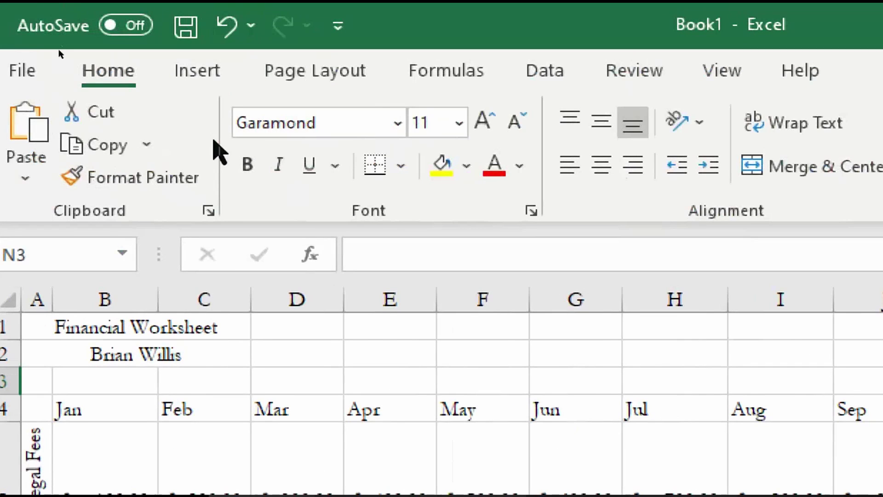
{"action": "left_click", "coordinate": [25, 180]}
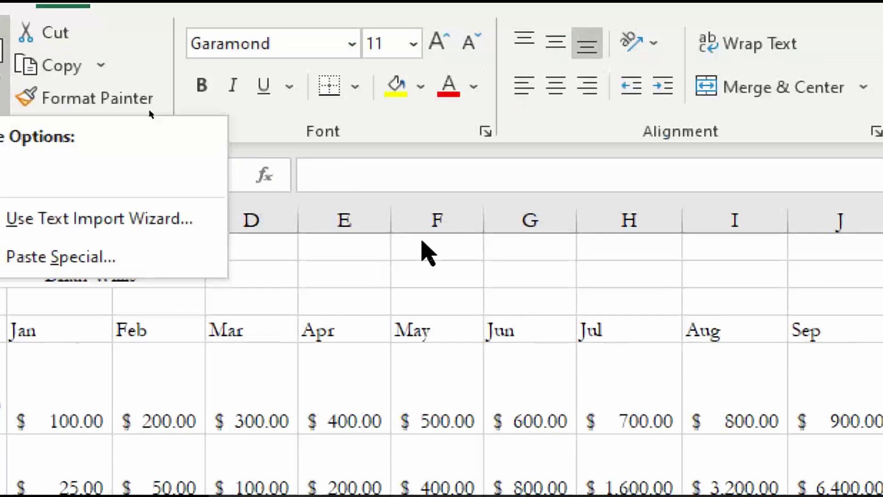
{"action": "left_click", "coordinate": [229, 174]}
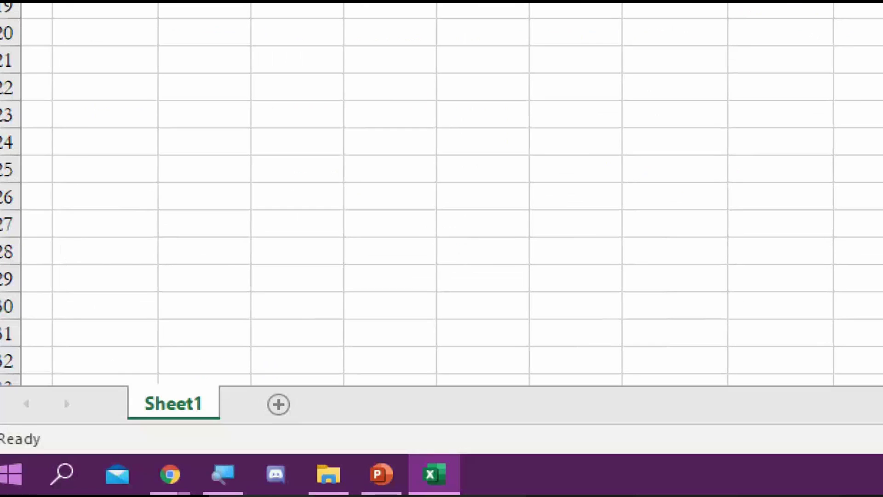
- Switch to PowerPoint, read slide 12 about inserting a row, and return to Excel
{"action": "left_click", "coordinate": [384, 474]}
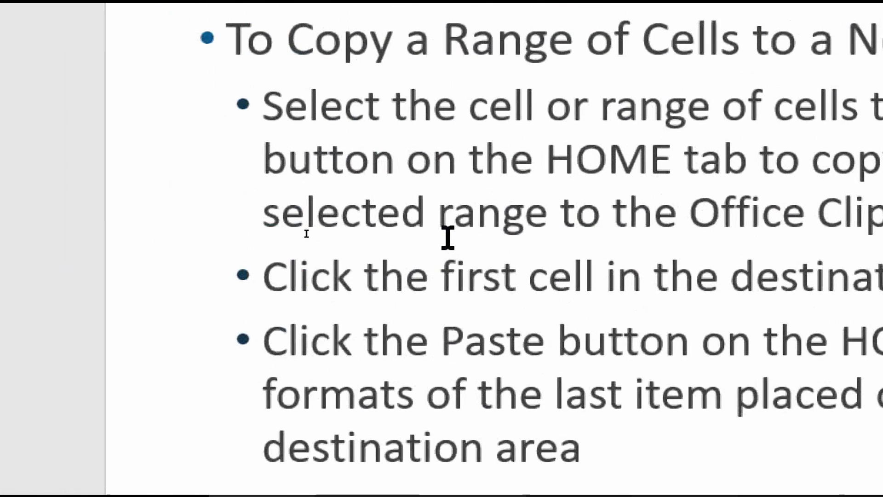
{"action": "scroll", "coordinate": [449, 237], "scroll_direction": "down", "scroll_amount": 3}
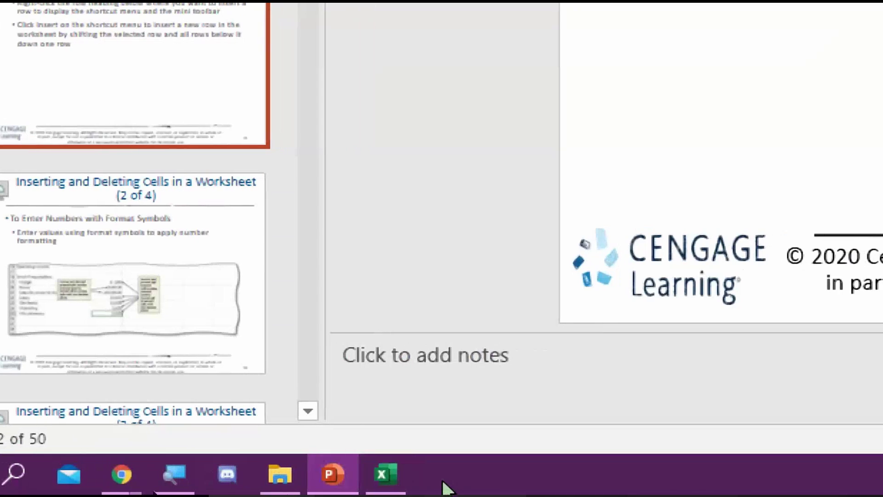
{"action": "left_click", "coordinate": [442, 478]}
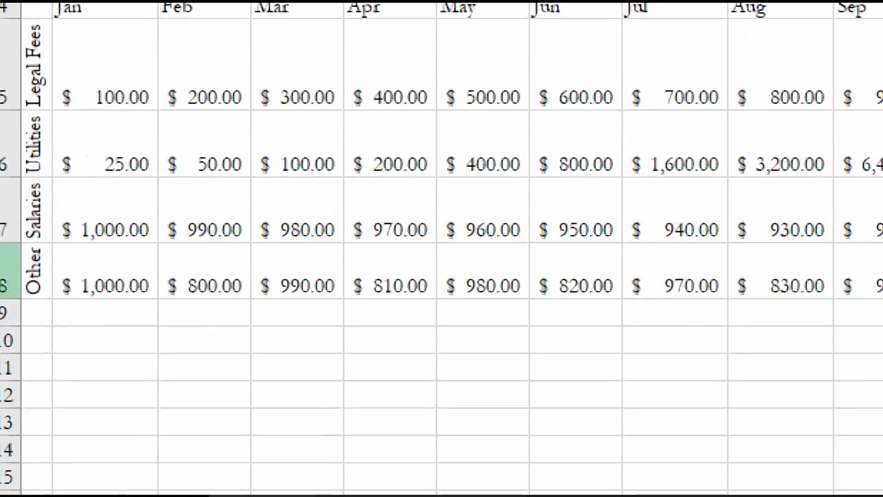
- Insert a new blank row 7 above the Salaries row
{"action": "scroll", "coordinate": [64, 249], "scroll_direction": "up", "scroll_amount": 1}
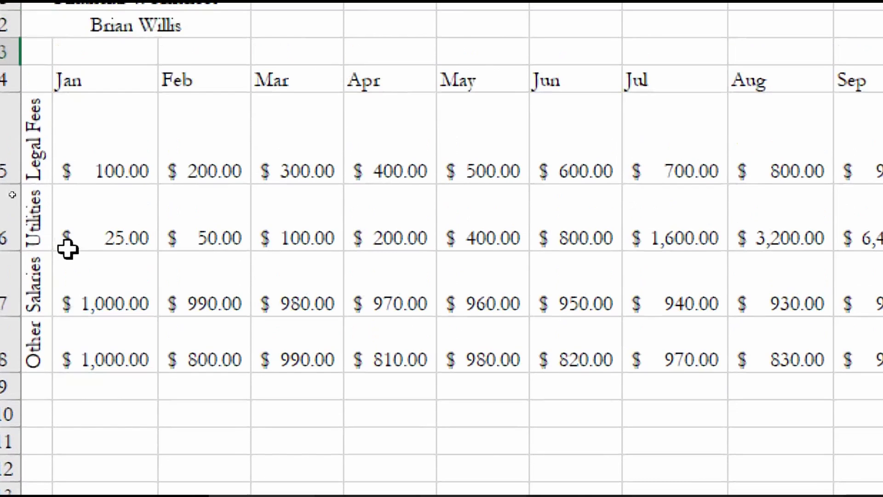
{"action": "scroll", "coordinate": [68, 249], "scroll_direction": "down", "scroll_amount": 1}
{"action": "left_click", "coordinate": [7, 248]}
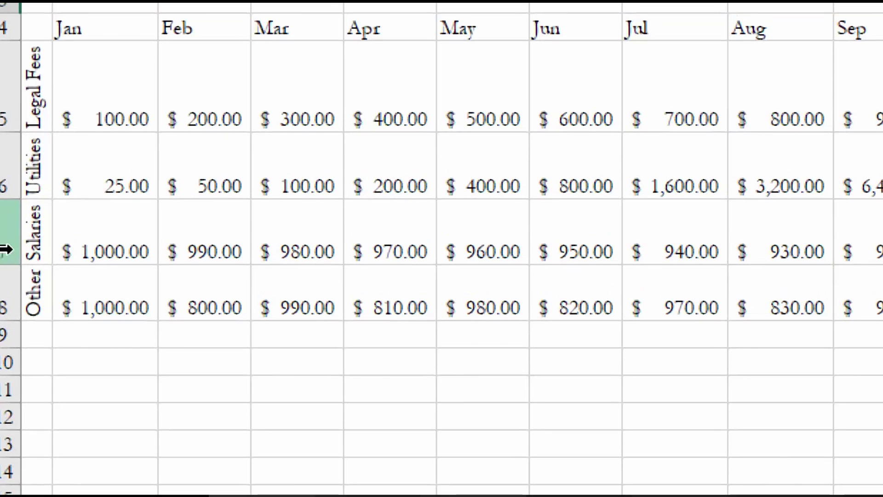
{"action": "right_click", "coordinate": [8, 248]}
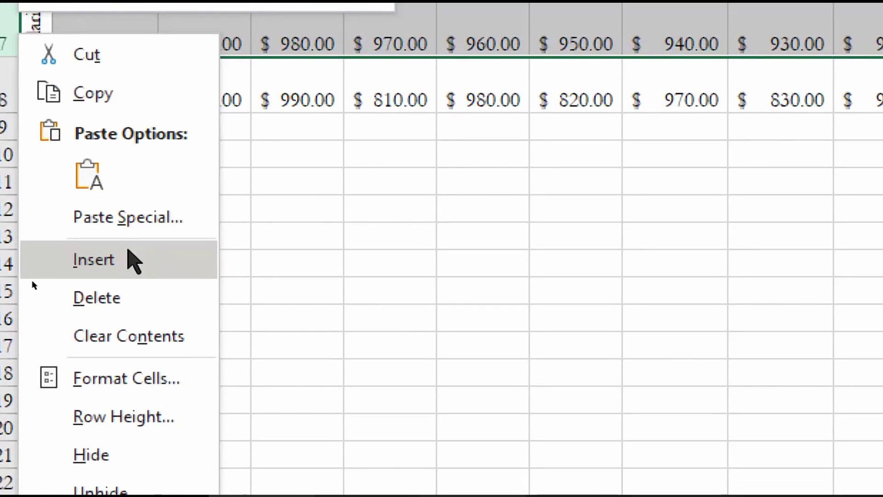
{"action": "left_click", "coordinate": [134, 260]}
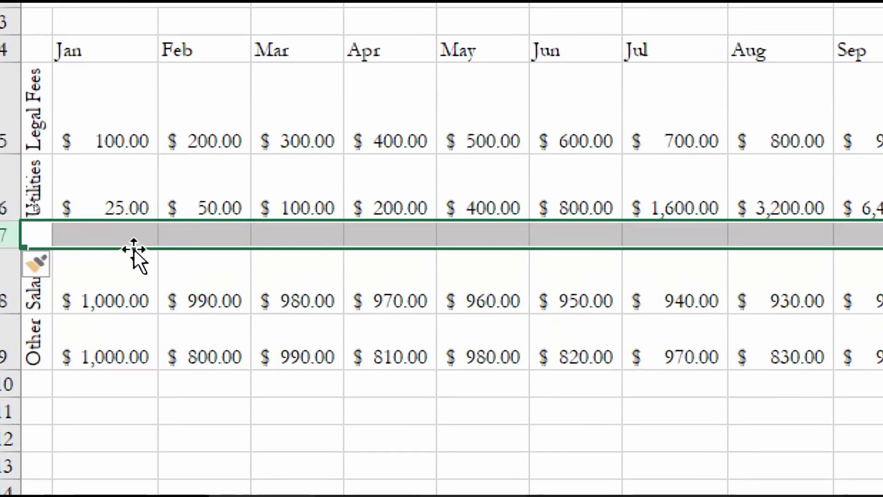
- Enter the row label Inventory in cell A7
{"action": "left_click", "coordinate": [36, 249]}
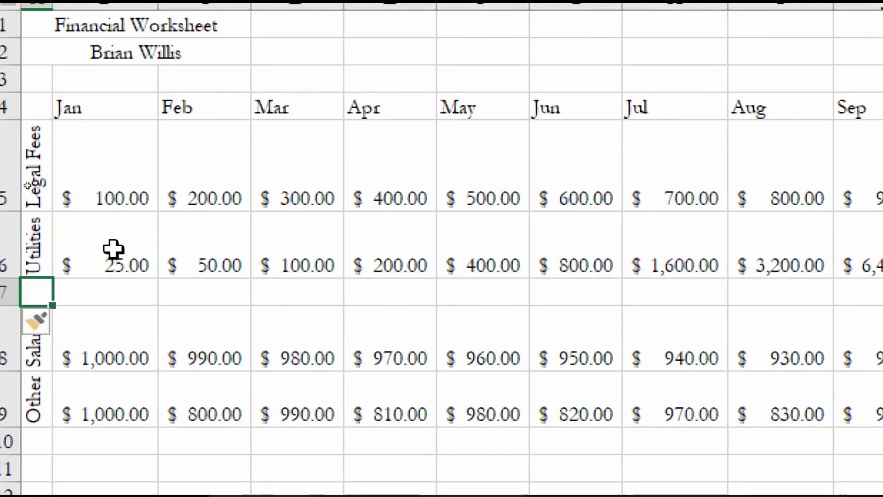
{"action": "type", "text": "Inventory"}
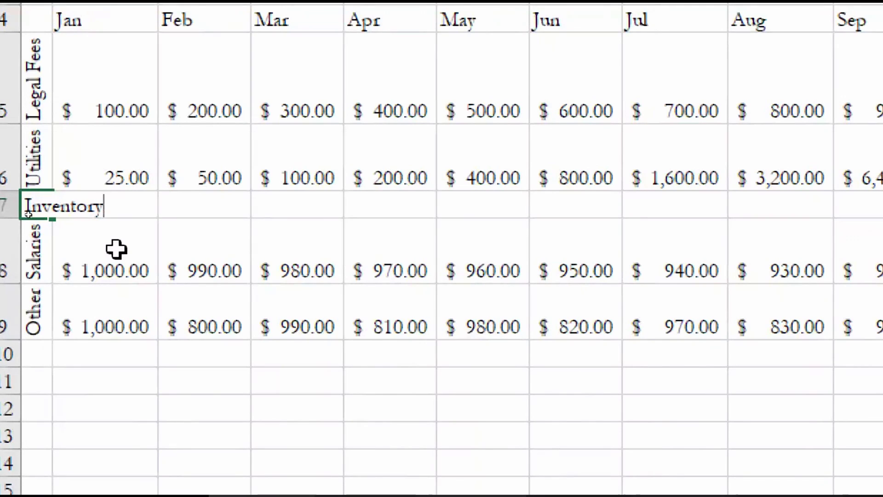
{"action": "left_click", "coordinate": [116, 249]}
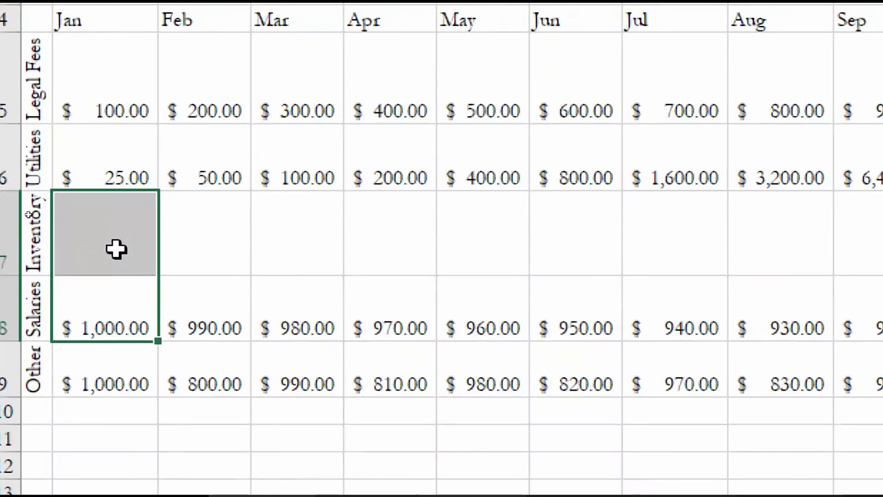
- Enter the Inventory amounts 10, 15 and 25 for Jan through Mar in row 7
{"action": "left_click", "coordinate": [216, 249]}
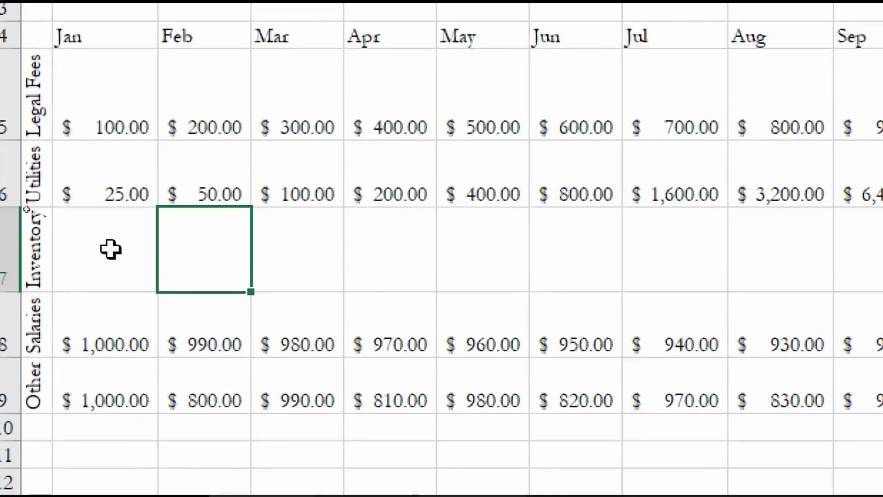
{"action": "left_click", "coordinate": [110, 249]}
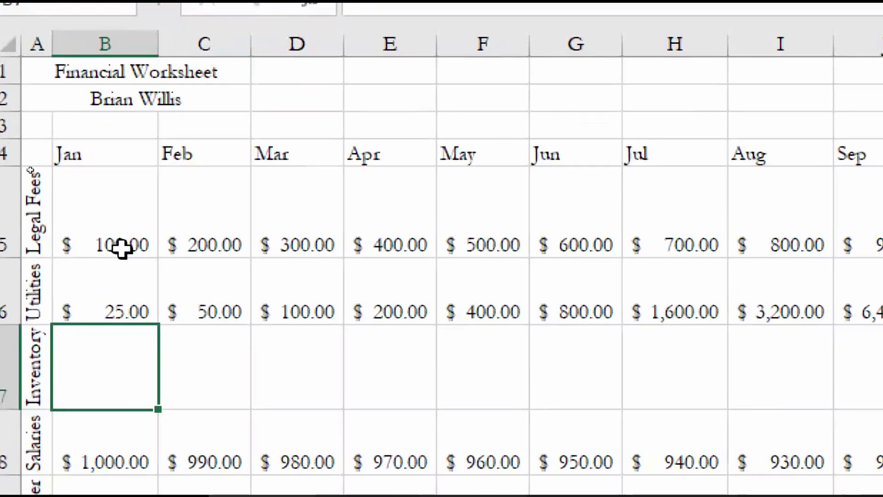
{"action": "type", "text": "10"}
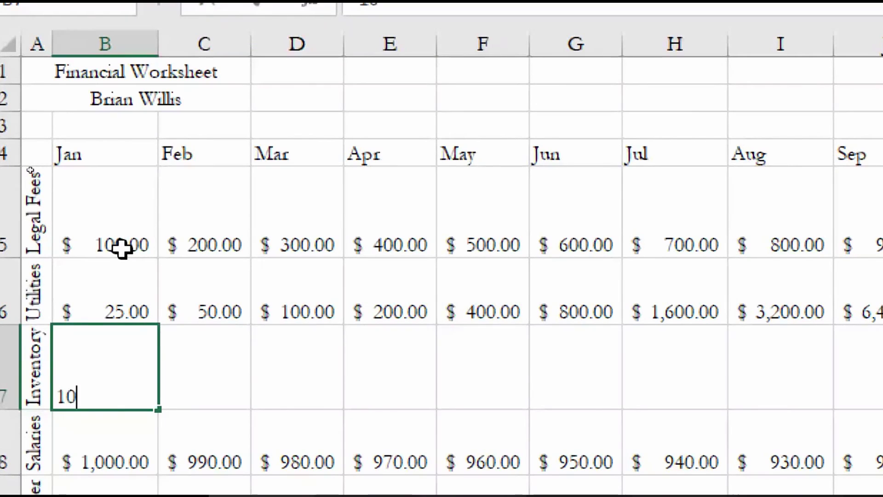
{"action": "key", "text": "Tab"}
{"action": "type", "text": "15"}
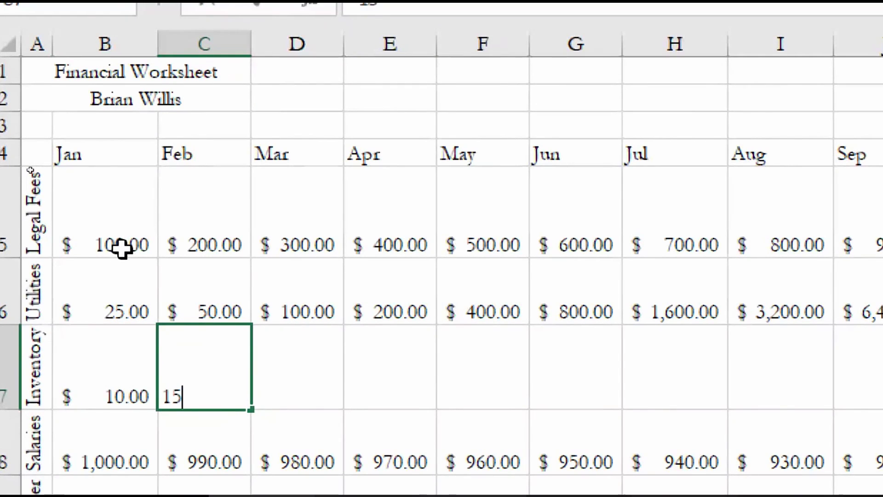
{"action": "key", "text": "Tab"}
{"action": "type", "text": "25"}
{"action": "key", "text": "Tab"}
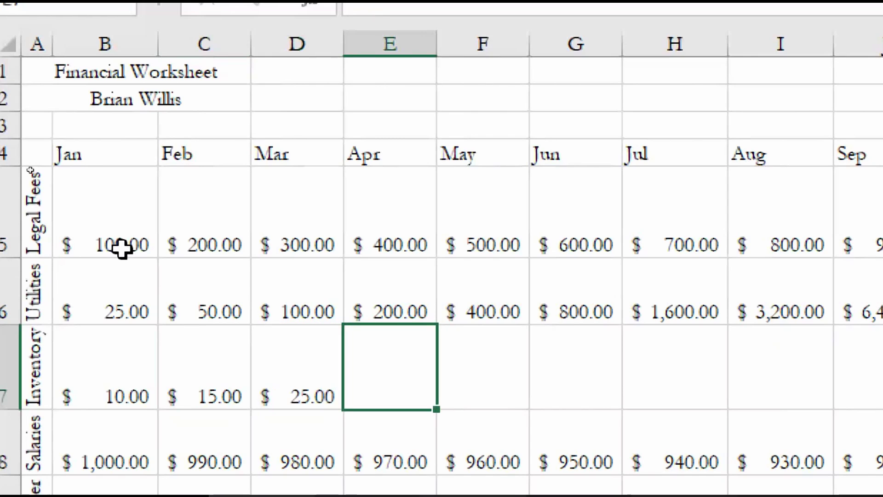
- Enter the Inventory amounts 40 for Apr, 60 for May and 80 for Jun
{"action": "type", "text": "5"}
{"action": "key", "text": "BackSpace"}
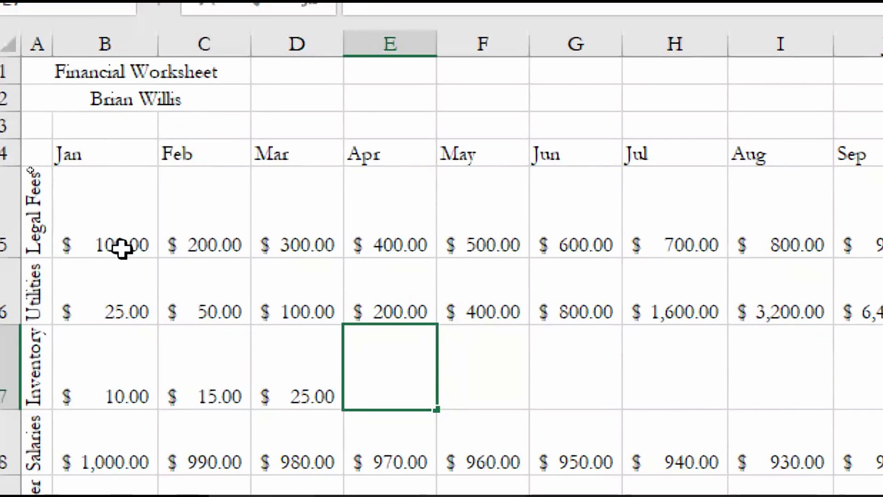
{"action": "type", "text": "40"}
{"action": "key", "text": "Tab"}
{"action": "type", "text": "5"}
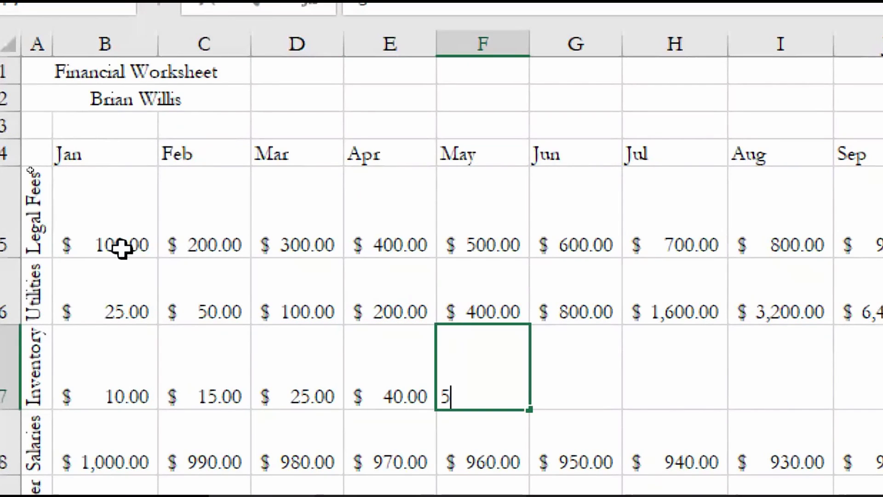
{"action": "key", "text": "BackSpace"}
{"action": "type", "text": "60"}
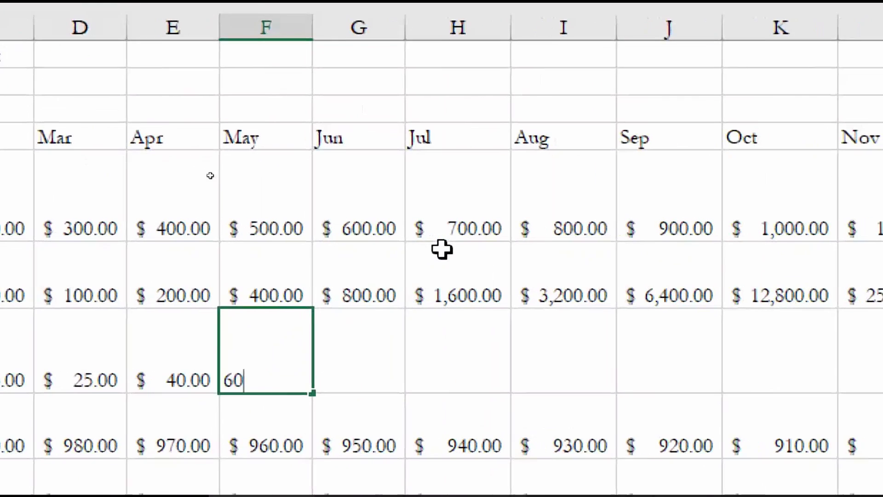
{"action": "key", "text": "Tab"}
{"action": "type", "text": "80"}
{"action": "key", "text": "Tab"}
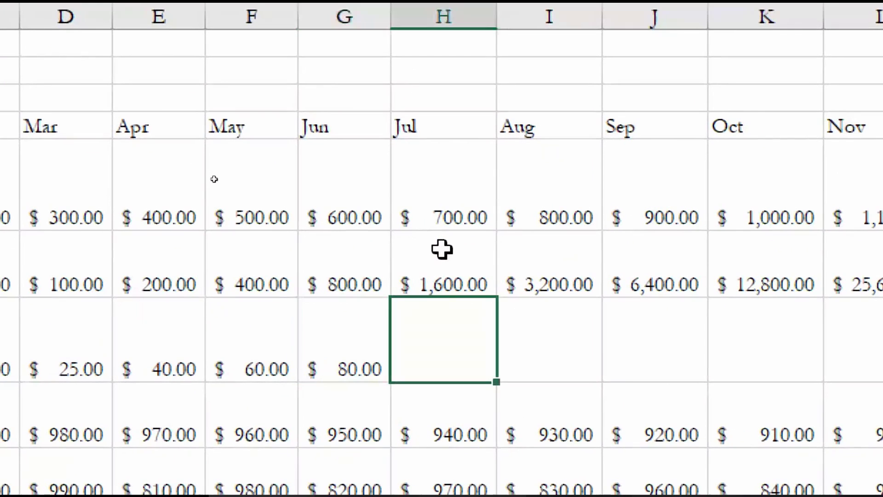
- Enter the Inventory amounts 110 for Jul and 150 for Aug
{"action": "type", "text": "10"}
{"action": "key", "text": "BackSpace"}
{"action": "type", "text": "10"}
{"action": "key", "text": "Tab"}
{"action": "type", "text": "150"}
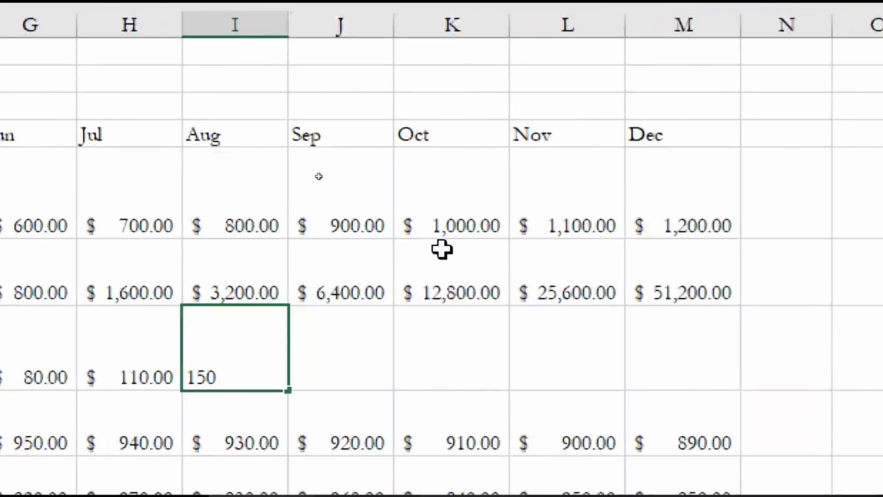
{"action": "key", "text": "Tab"}
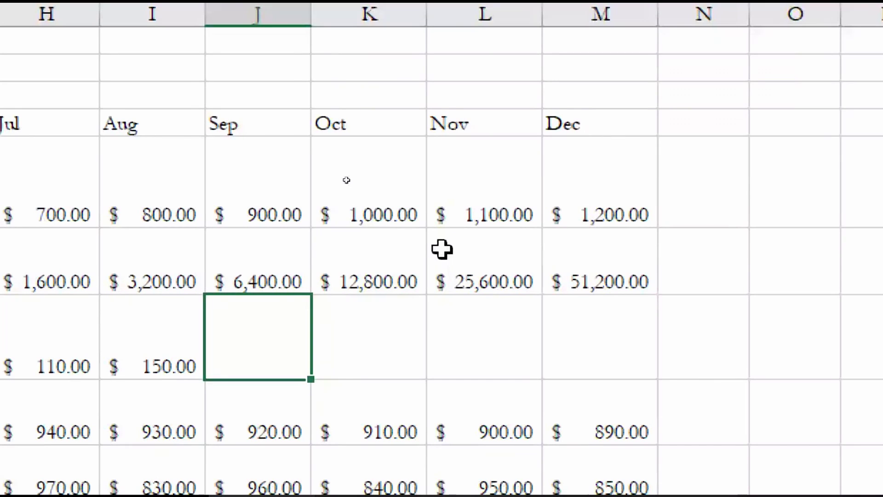
- Enter the Inventory amounts 230, 350, 500 and 1000 for Sep through Dec
{"action": "type", "text": "230"}
{"action": "key", "text": "Tab"}
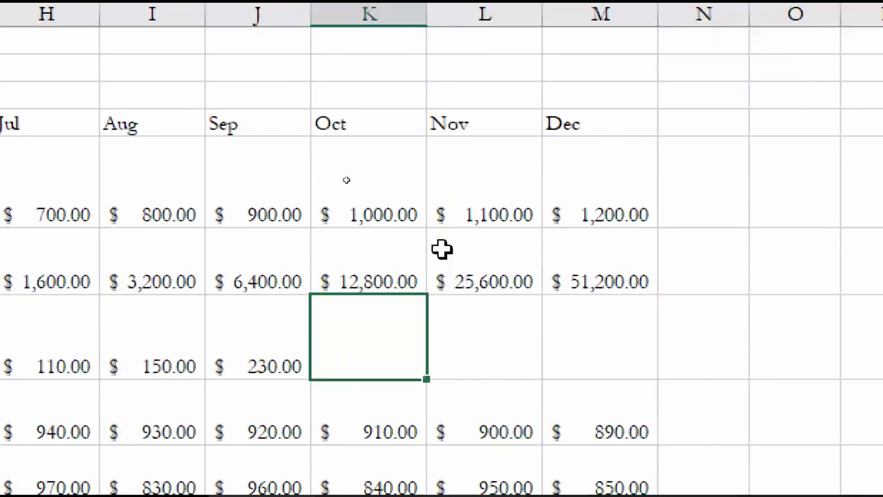
{"action": "type", "text": "350"}
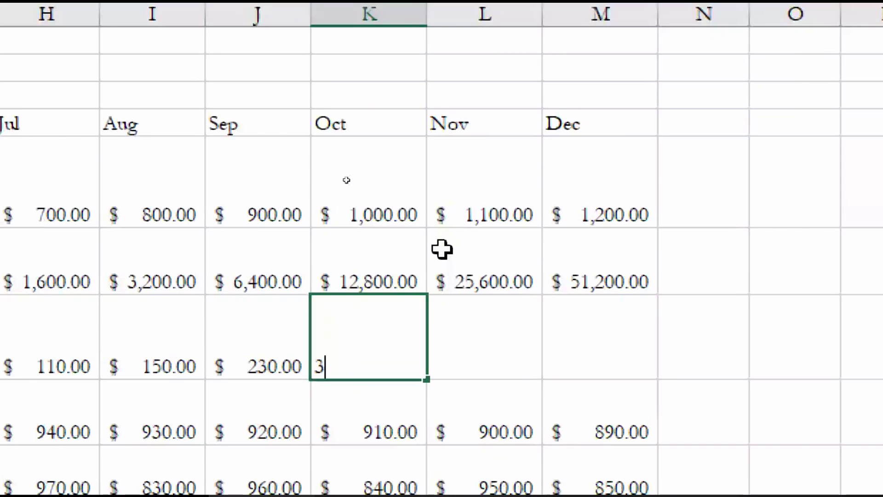
{"action": "key", "text": "Tab"}
{"action": "type", "text": "500"}
{"action": "key", "text": "Tab"}
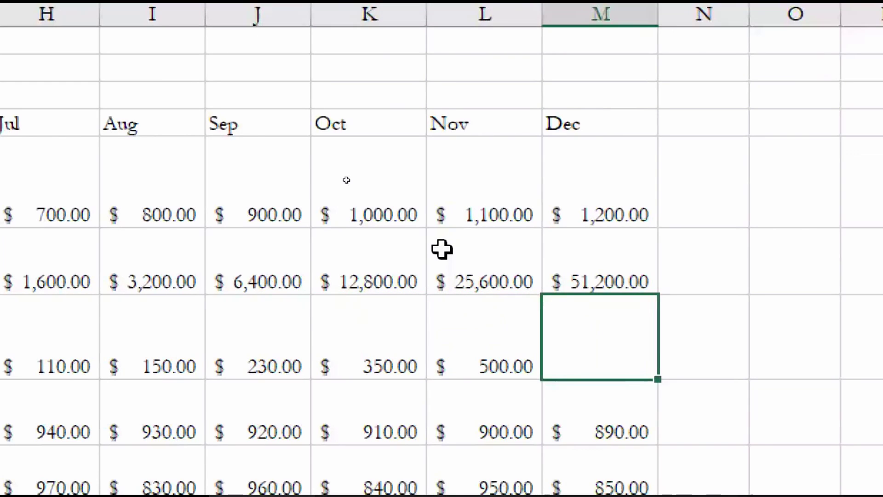
{"action": "type", "text": "1000"}
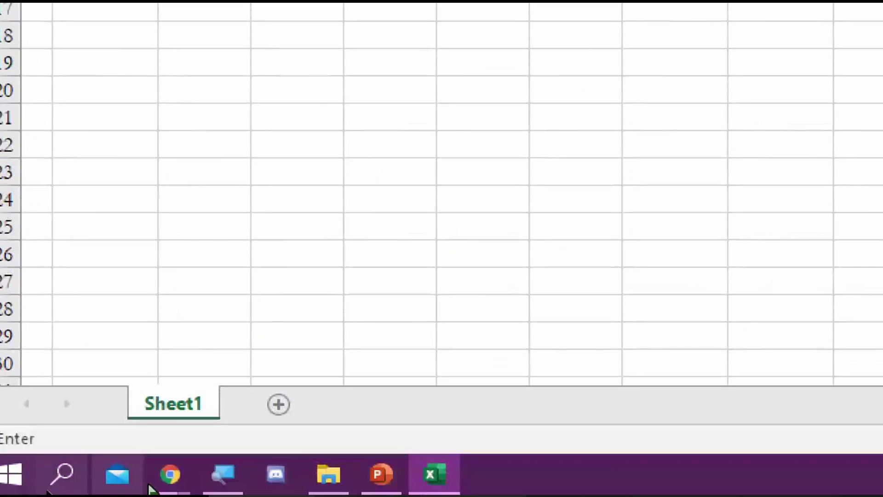
- Switch to PowerPoint, read the slides on format symbols and absolute versus relative addressing, and return to Excel
{"action": "left_click", "coordinate": [379, 476]}
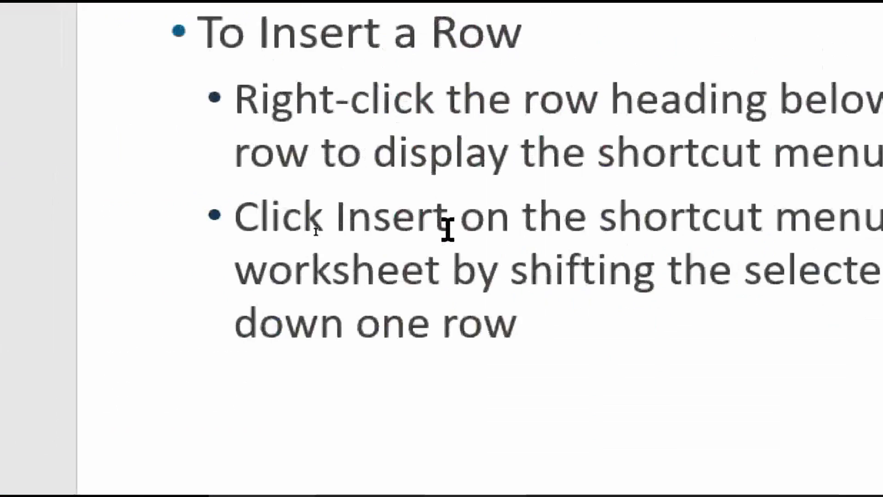
{"action": "scroll", "coordinate": [447, 230], "scroll_direction": "down", "scroll_amount": 2}
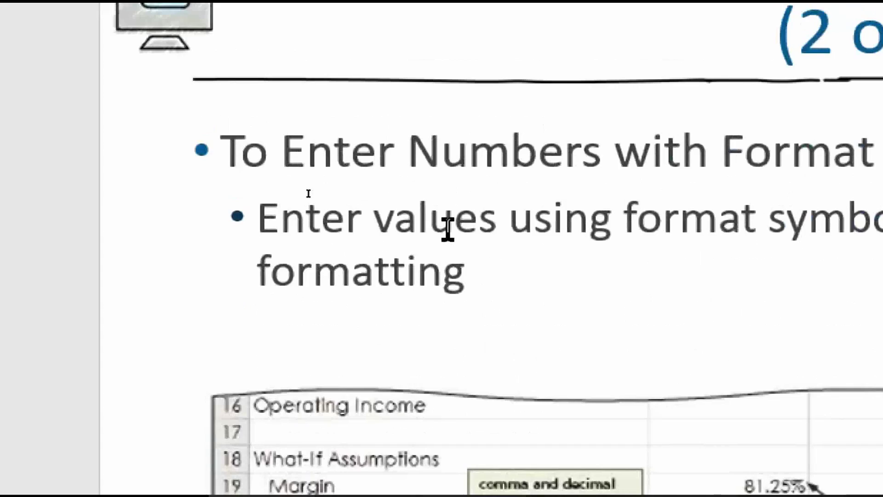
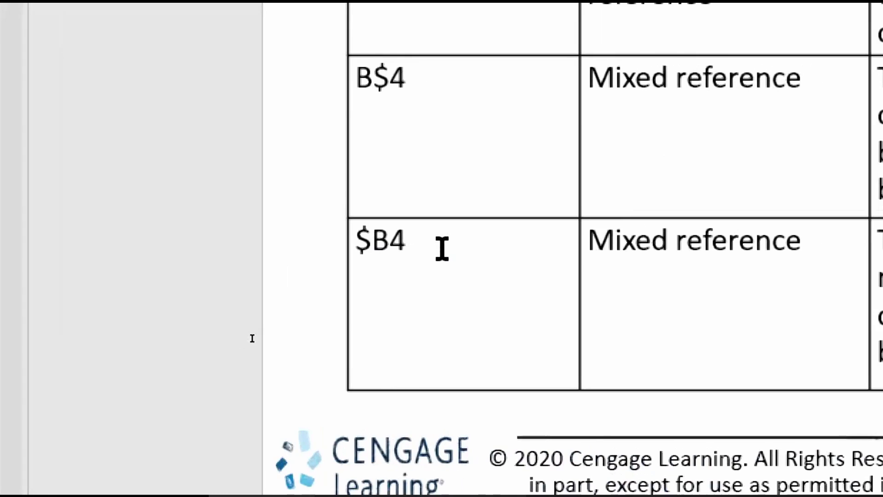
{"action": "scroll", "coordinate": [442, 247], "scroll_direction": "up", "scroll_amount": 5}
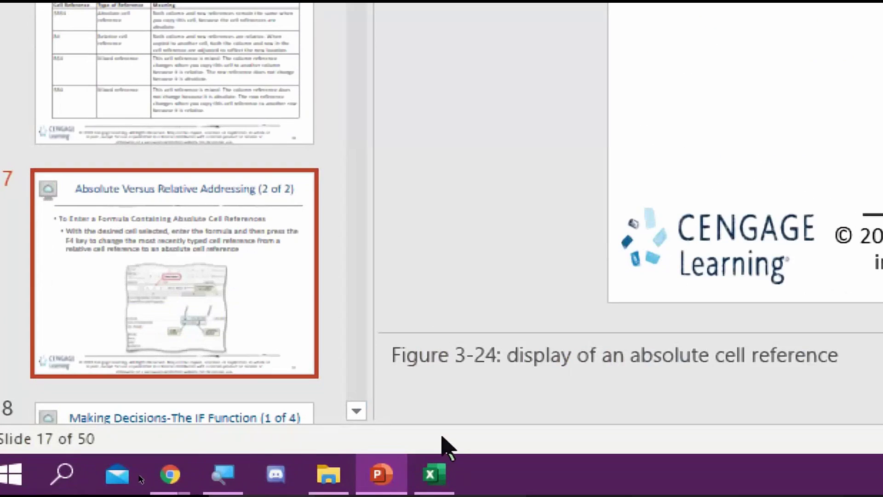
{"action": "left_click", "coordinate": [435, 476]}
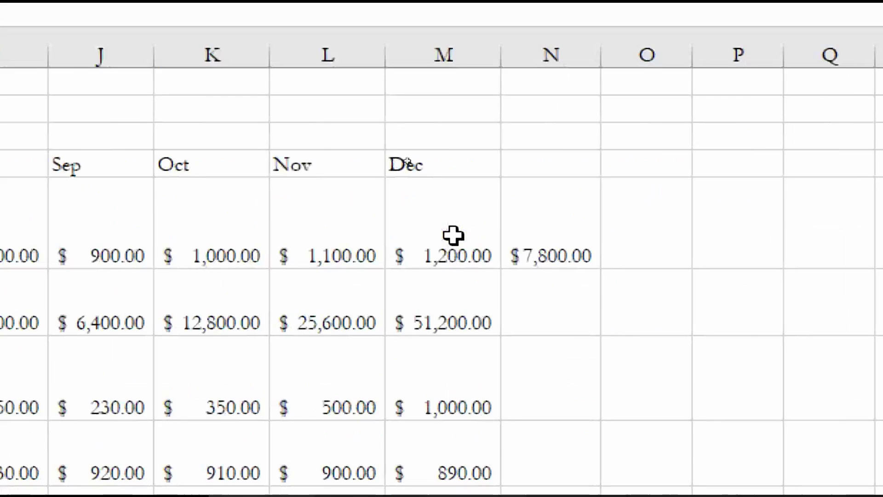
- Try a formula in N6 that references M6, cycle it through absolute, mixed and relative forms, and clear the entry
{"action": "scroll", "coordinate": [453, 236], "scroll_direction": "down", "scroll_amount": 1}
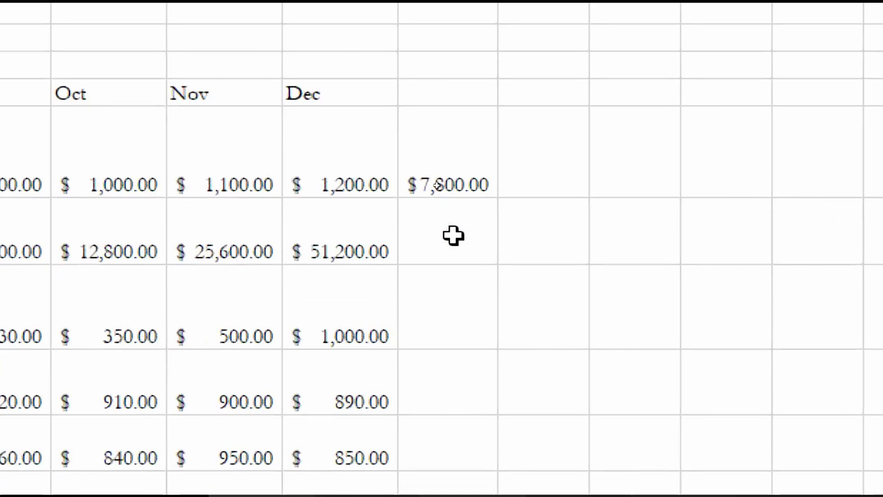
{"action": "left_click", "coordinate": [453, 235]}
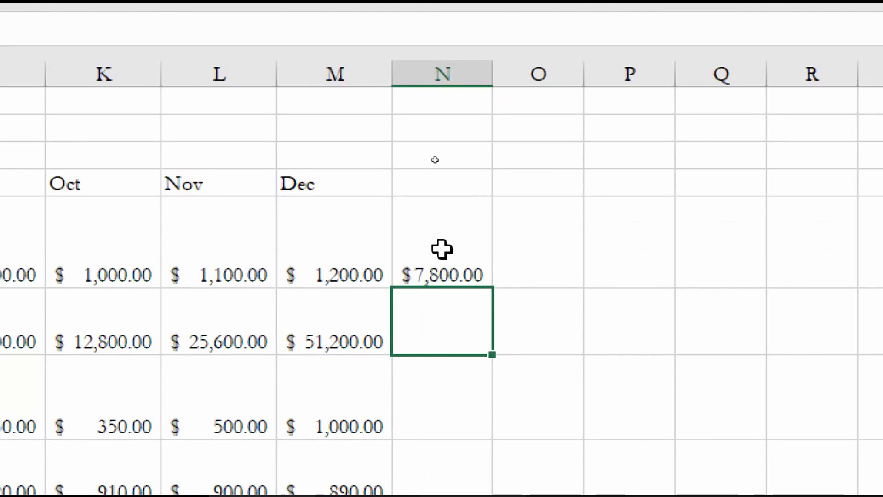
{"action": "type", "text": "="}
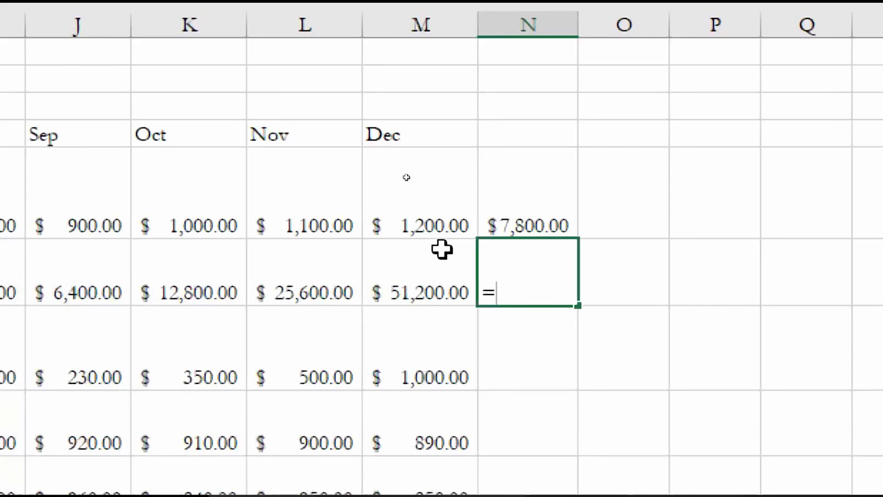
{"action": "left_click", "coordinate": [331, 303]}
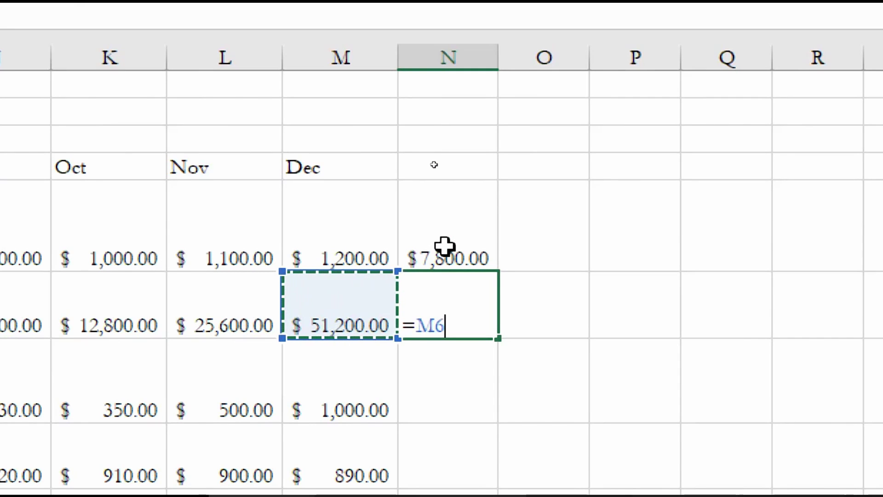
{"action": "key", "text": "F4"}
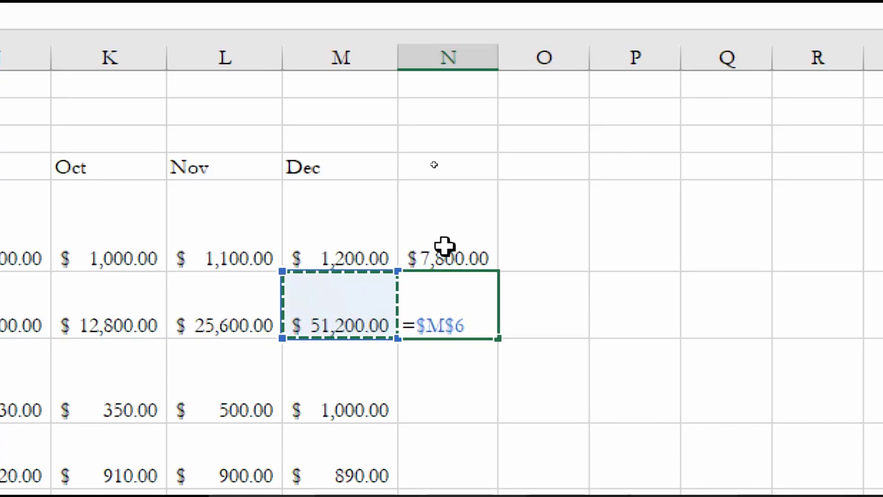
{"action": "key", "text": "F4"}
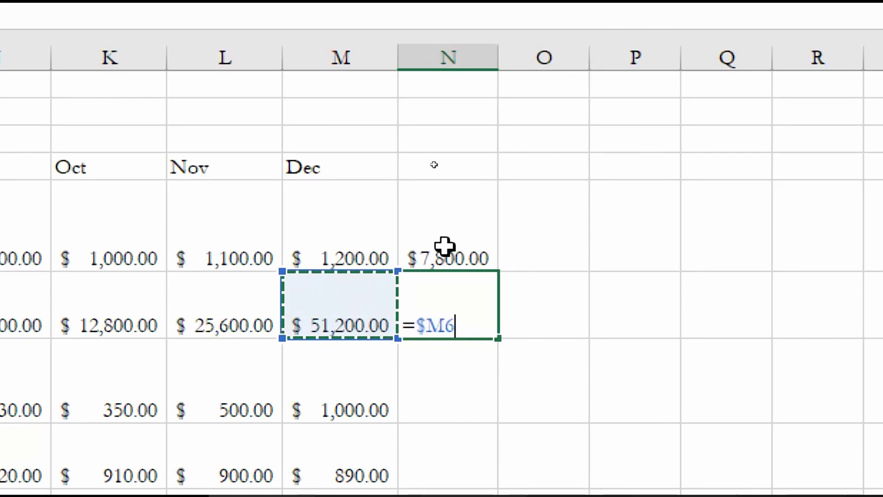
{"action": "key", "text": "F4"}
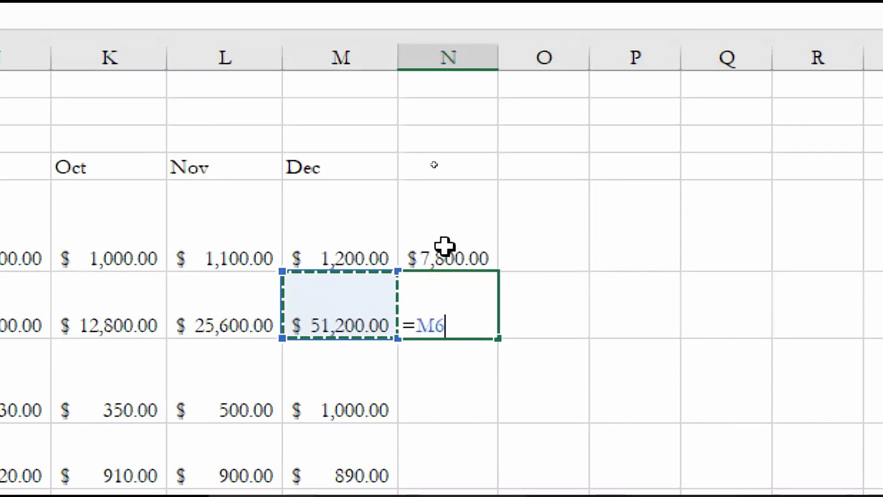
{"action": "key", "text": "BackSpace"}
{"action": "key", "text": "BackSpace"}
{"action": "key", "text": "BackSpace"}
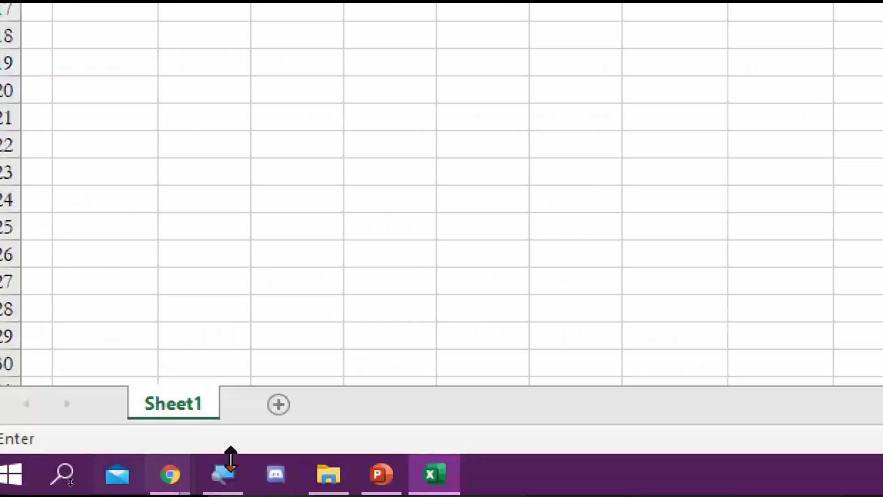
- Switch to PowerPoint, read slide 18 on the IF function, and return to Excel
{"action": "left_click", "coordinate": [388, 472]}
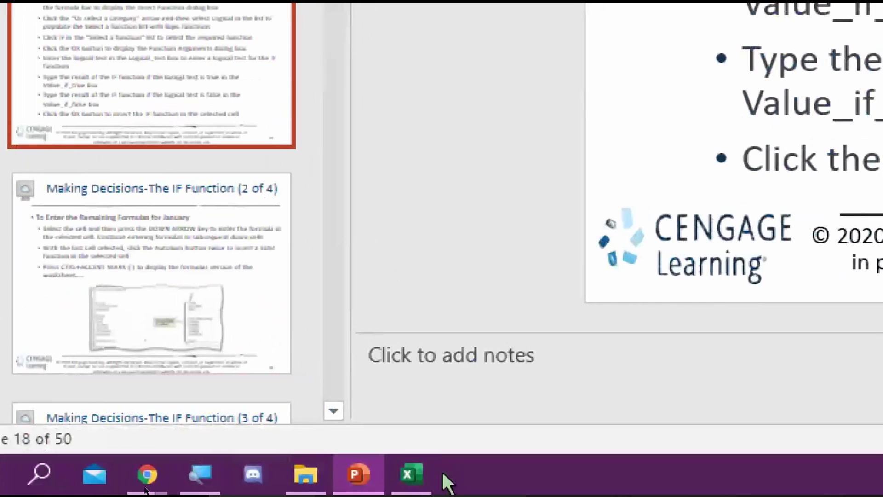
{"action": "left_click", "coordinate": [411, 473]}
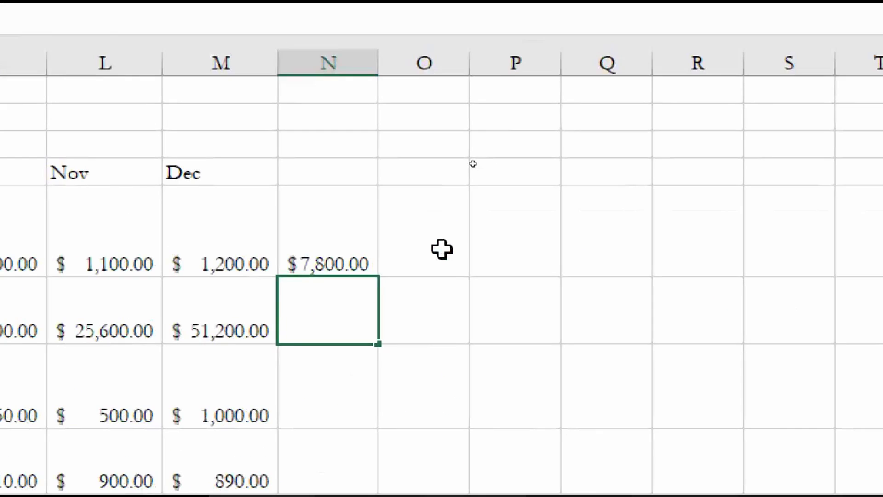
- Insert the IF function from the Logical category into cell O5
{"action": "left_click", "coordinate": [790, 236]}
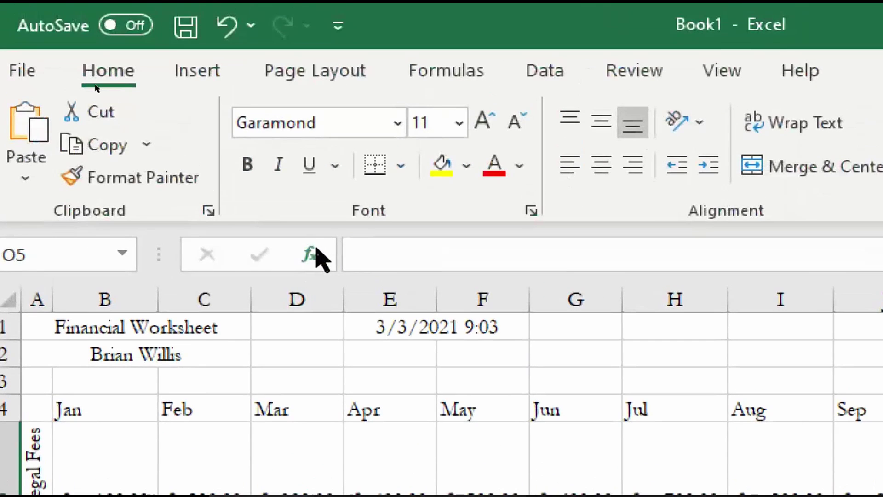
{"action": "left_click", "coordinate": [187, 239]}
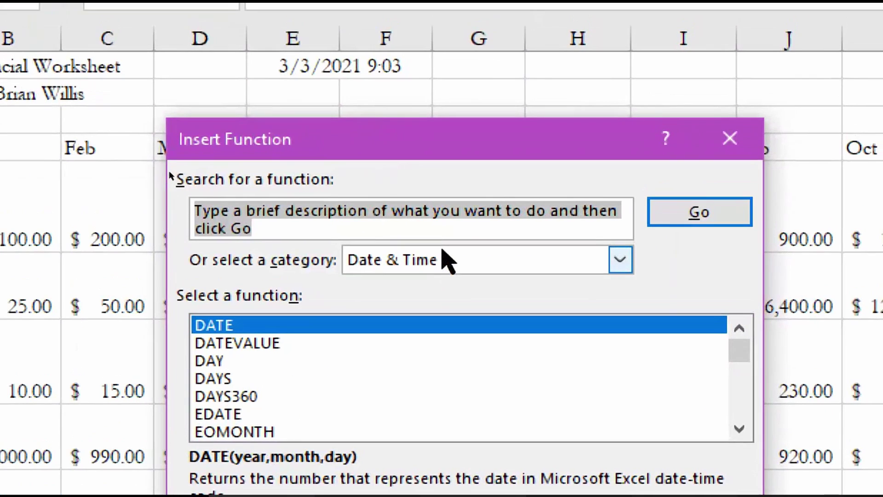
{"action": "left_click", "coordinate": [444, 235]}
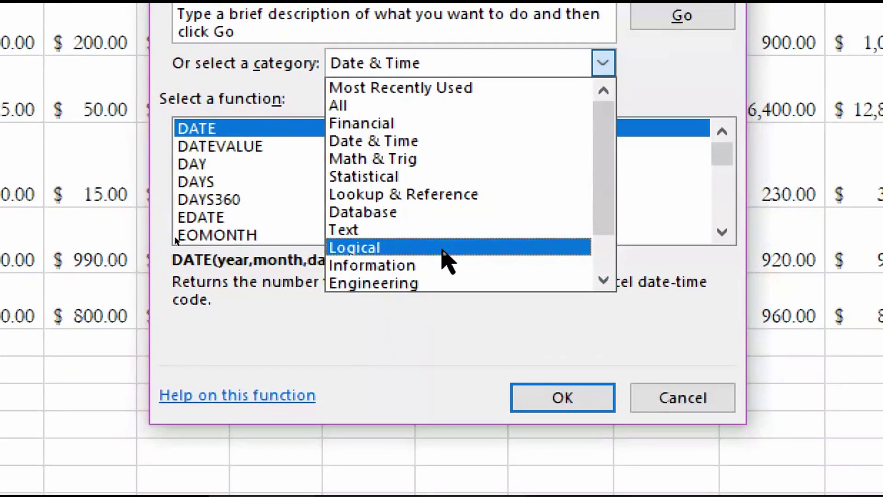
{"action": "left_click", "coordinate": [443, 249]}
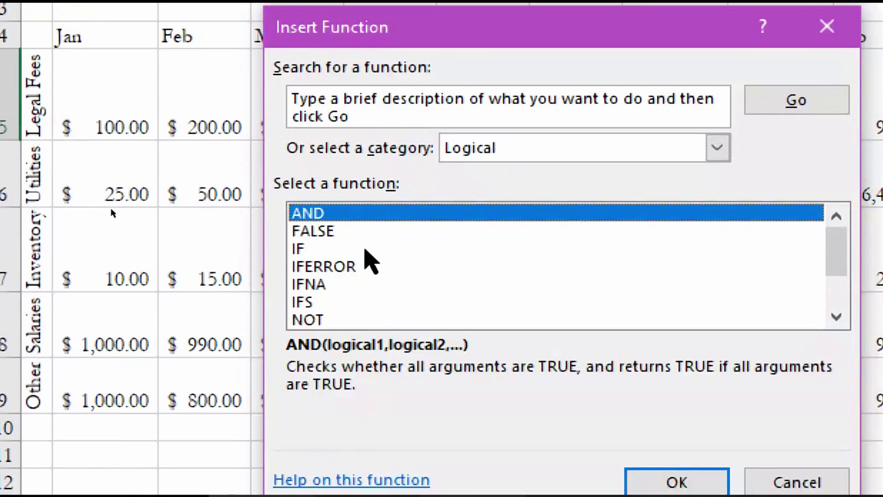
{"action": "left_click", "coordinate": [364, 248]}
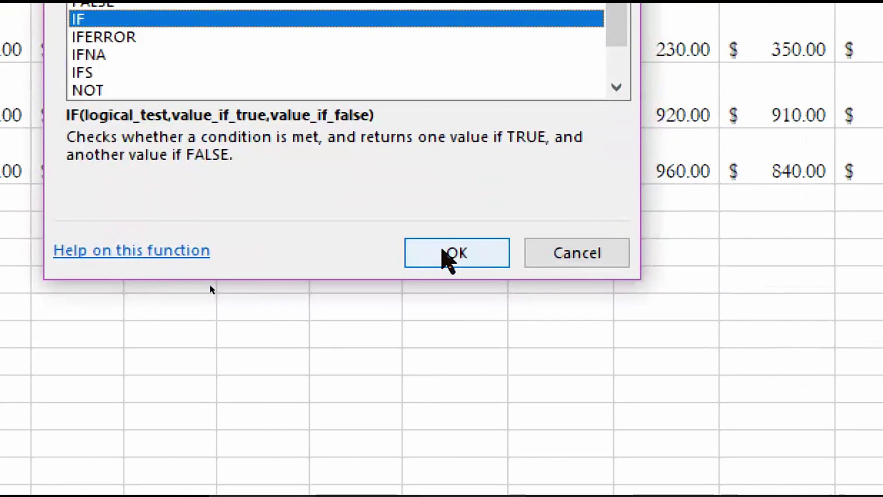
{"action": "left_click", "coordinate": [444, 253]}
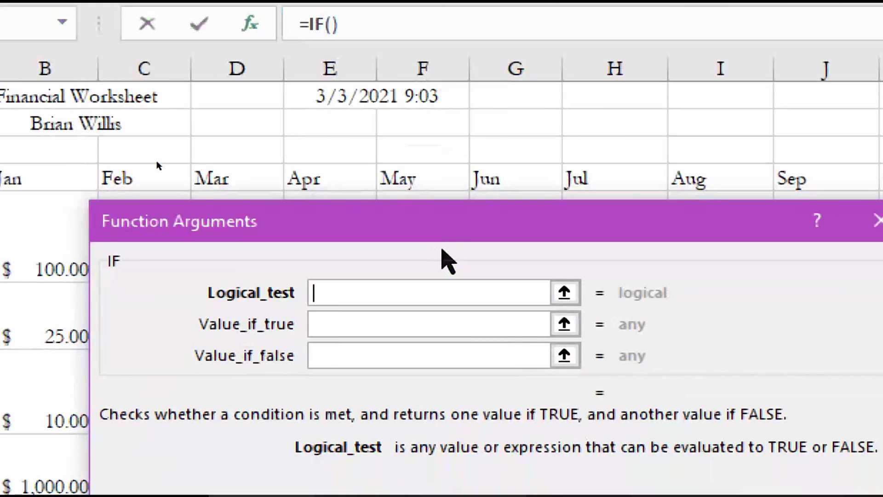
- Set the IF arguments to test N5>10000, returning Reduce Cost if true and Fine if false, and confirm the formula
{"action": "type", "text": "N5"}
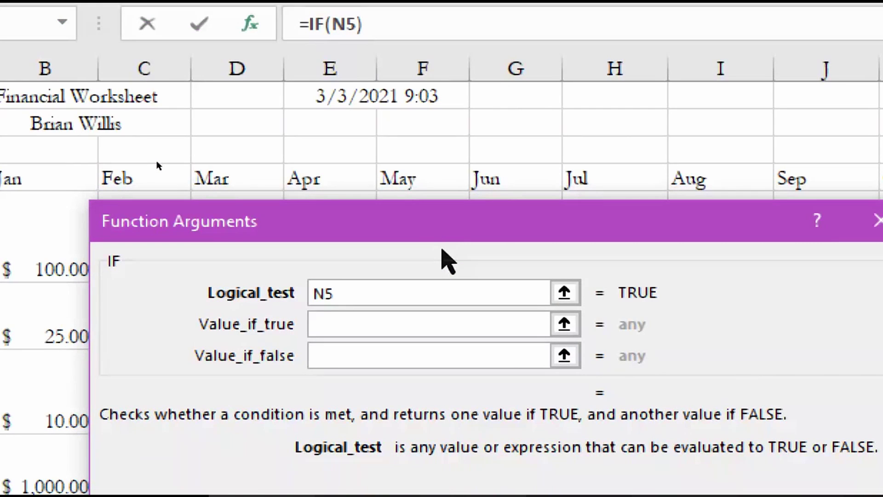
{"action": "type", "text": ">"}
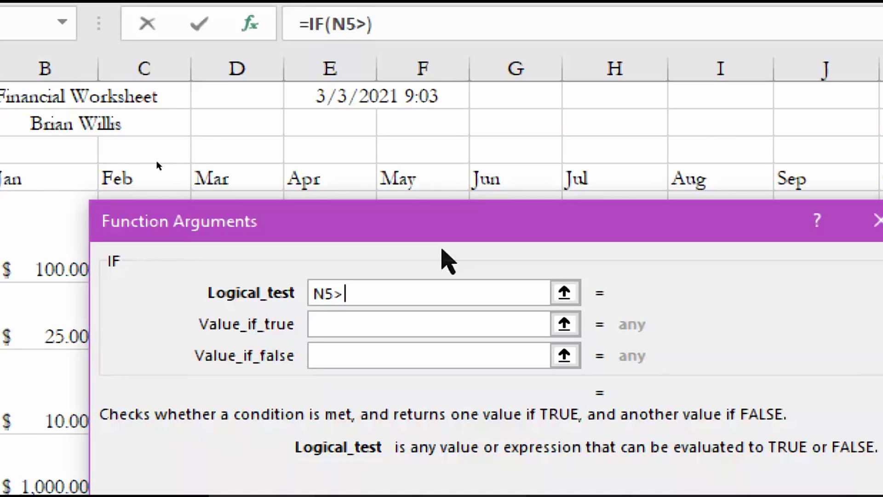
{"action": "type", "text": "10000"}
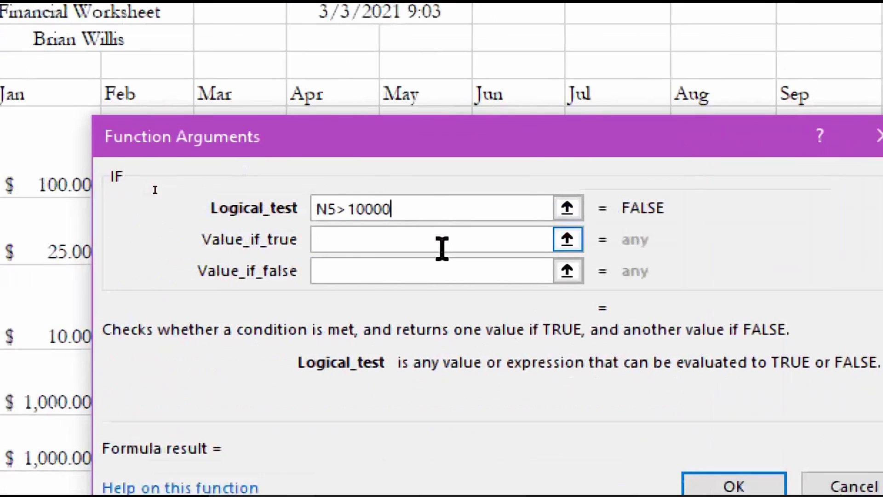
{"action": "left_click", "coordinate": [206, 275]}
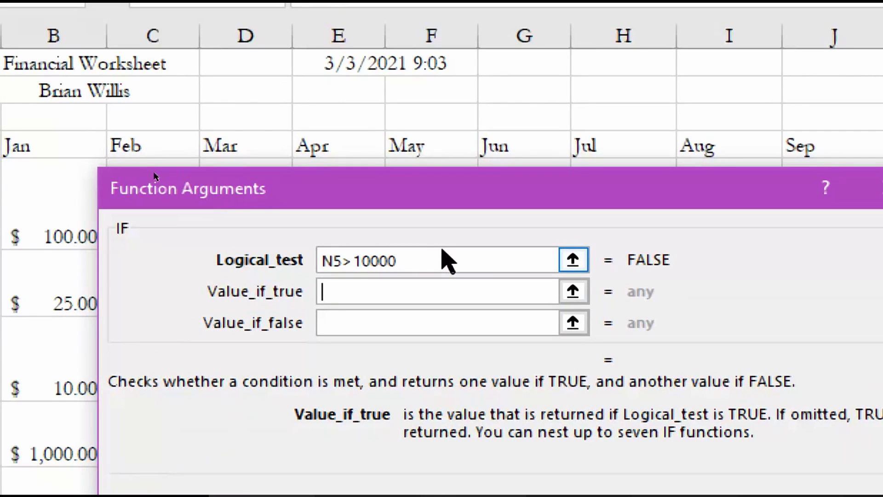
{"action": "type", "text": "Reduce Cost"}
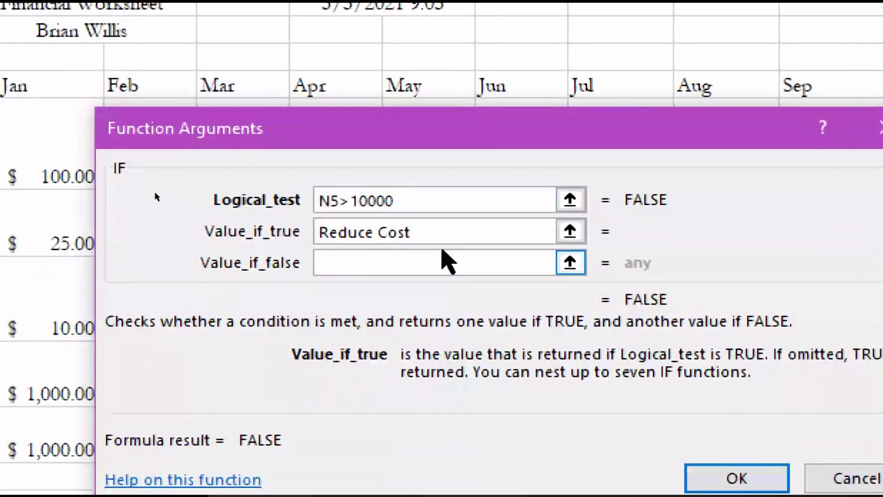
{"action": "left_click", "coordinate": [441, 325]}
{"action": "left_click", "coordinate": [449, 184]}
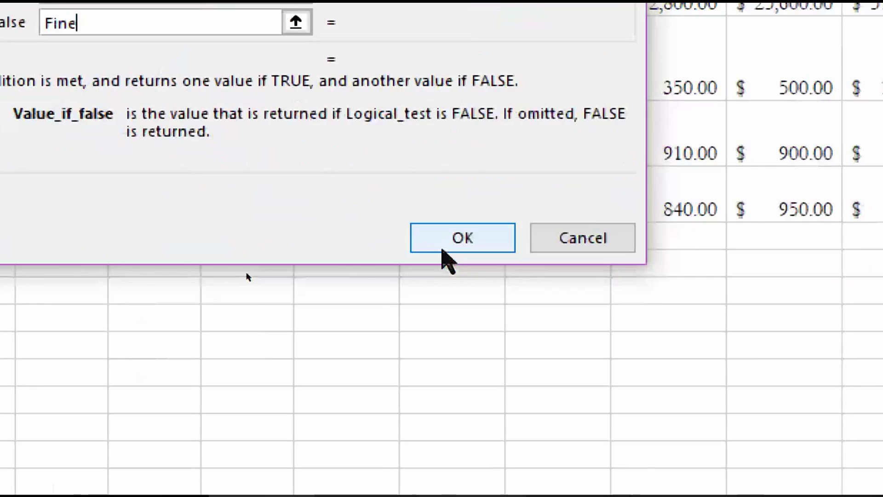
{"action": "left_click", "coordinate": [782, 339]}
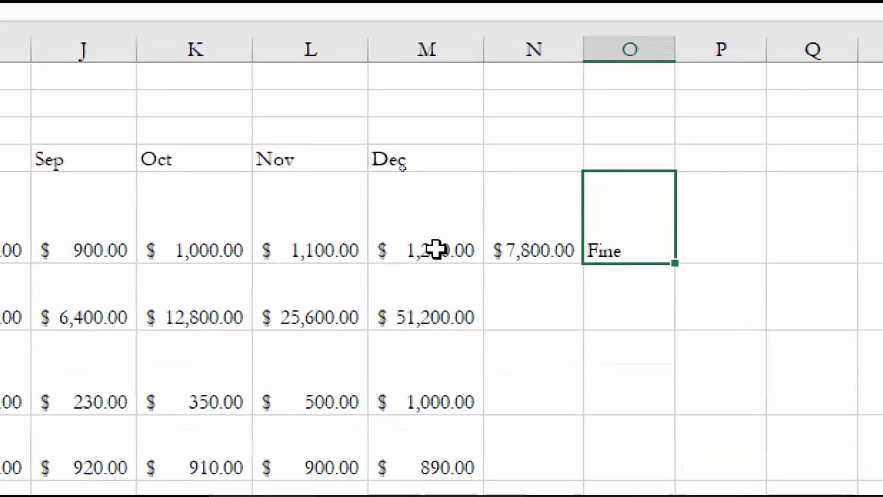
- Test the IF formula by setting the December Legal Fees amount to 15000, and undo that change
{"action": "left_click", "coordinate": [436, 249]}
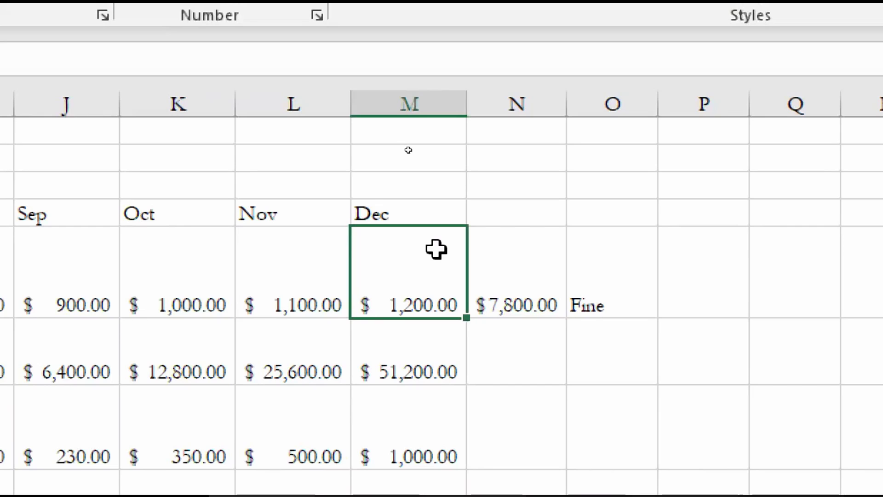
{"action": "type", "text": "15000"}
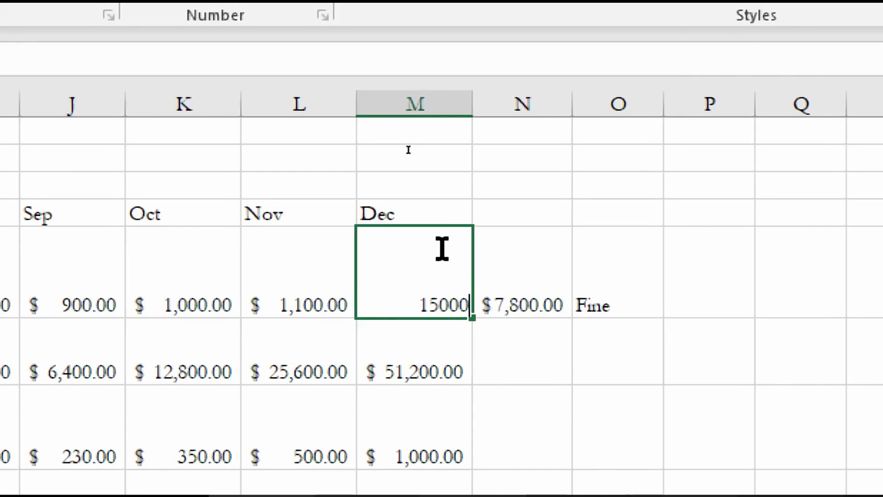
{"action": "key", "text": "Return"}
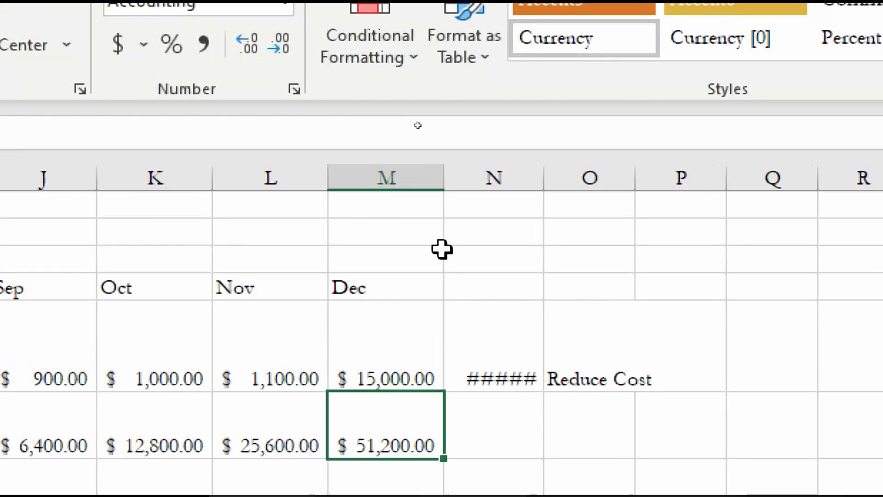
{"action": "key", "text": "ctrl+z"}
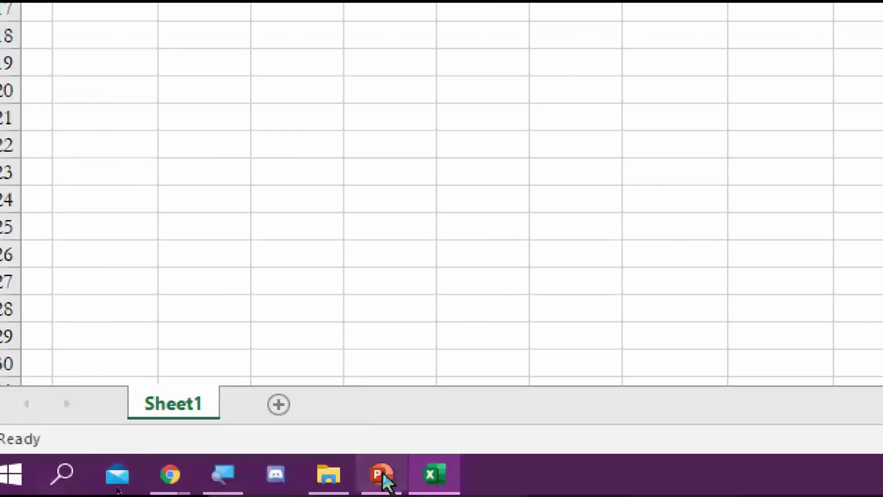
- Switch to PowerPoint, read slide 19 on entering the remaining January formulas, and return to Excel
{"action": "left_click", "coordinate": [405, 427]}
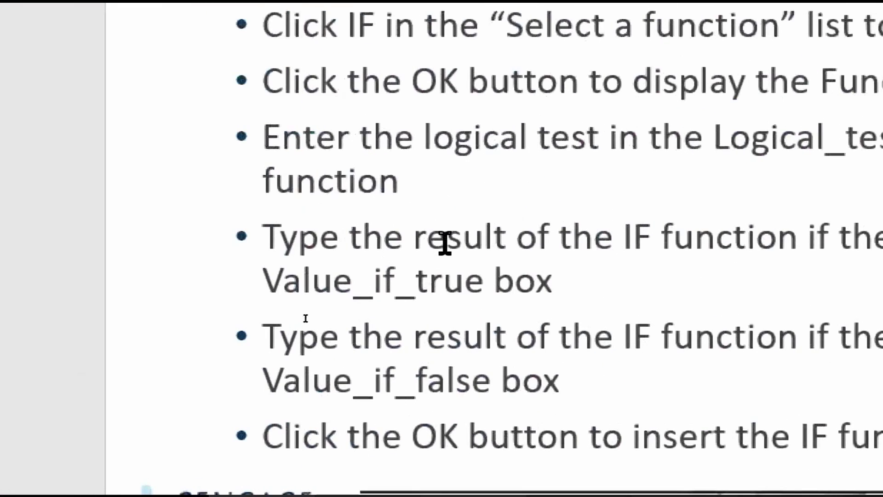
{"action": "scroll", "coordinate": [445, 244], "scroll_direction": "down", "scroll_amount": 3}
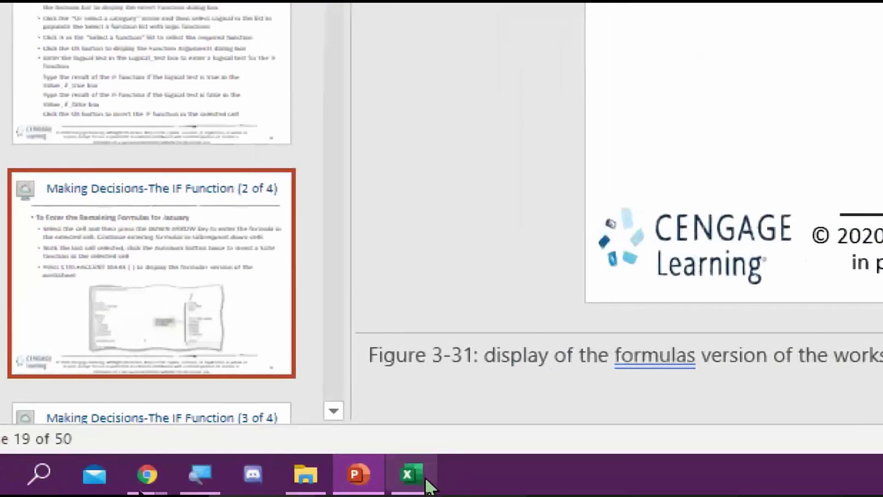
{"action": "left_click", "coordinate": [434, 474]}
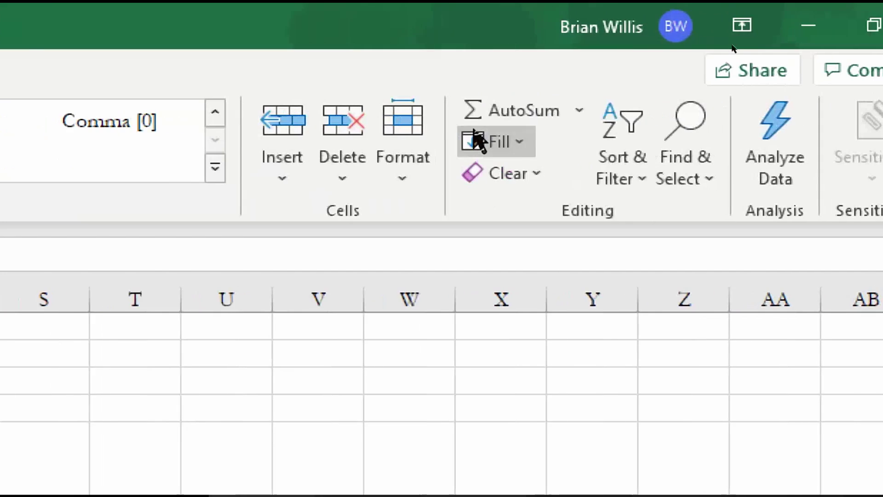
{"action": "left_click", "coordinate": [502, 115]}
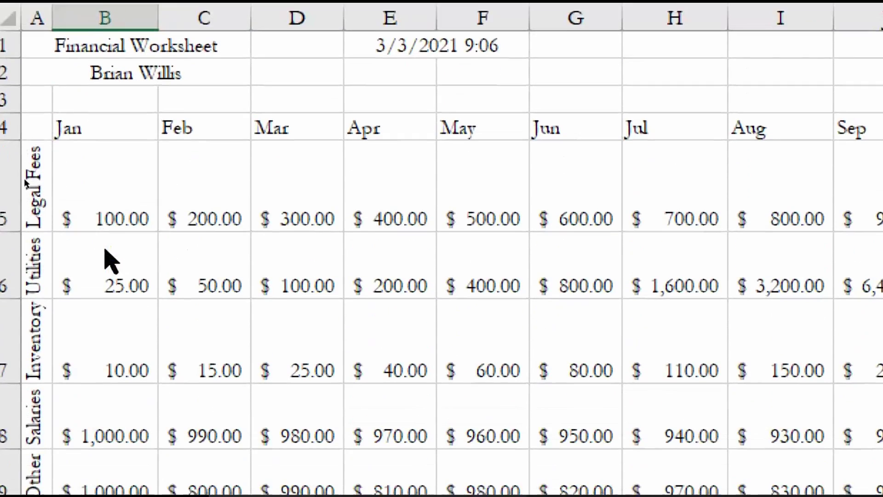
{"action": "key", "text": "Return"}
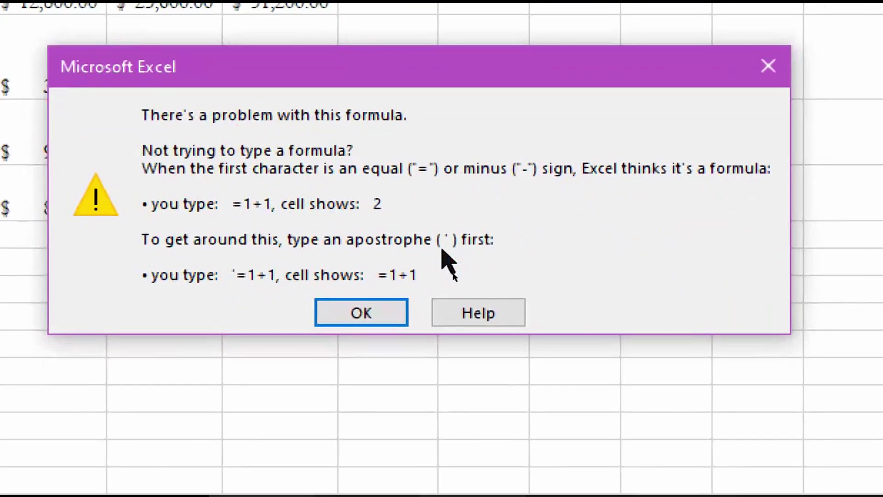
{"action": "key", "text": "Return"}
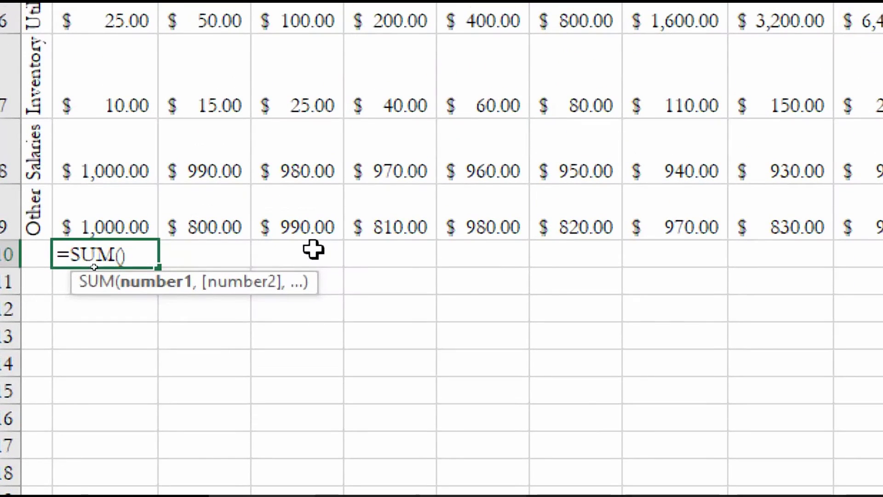
{"action": "key", "text": "BackSpace"}
{"action": "key", "text": "BackSpace"}
{"action": "key", "text": "BackSpace"}
{"action": "key", "text": "BackSpace"}
{"action": "key", "text": "BackSpace"}
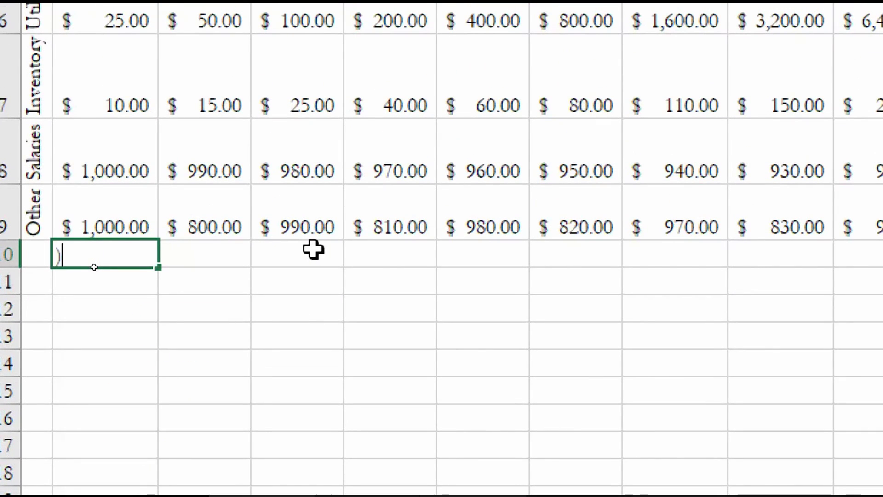
{"action": "key", "text": "BackSpace"}
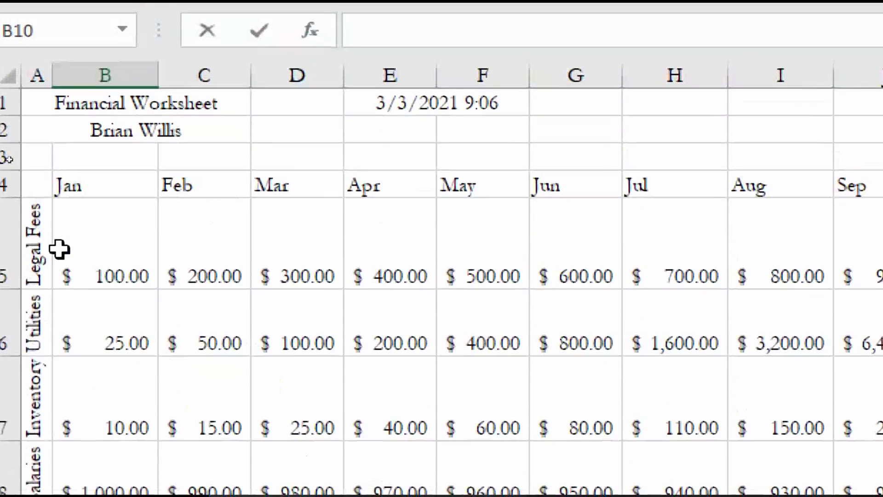
- Total the January amounts in B5:B9 with AutoSum, placing the sum in B10
{"action": "left_click", "coordinate": [103, 168]}
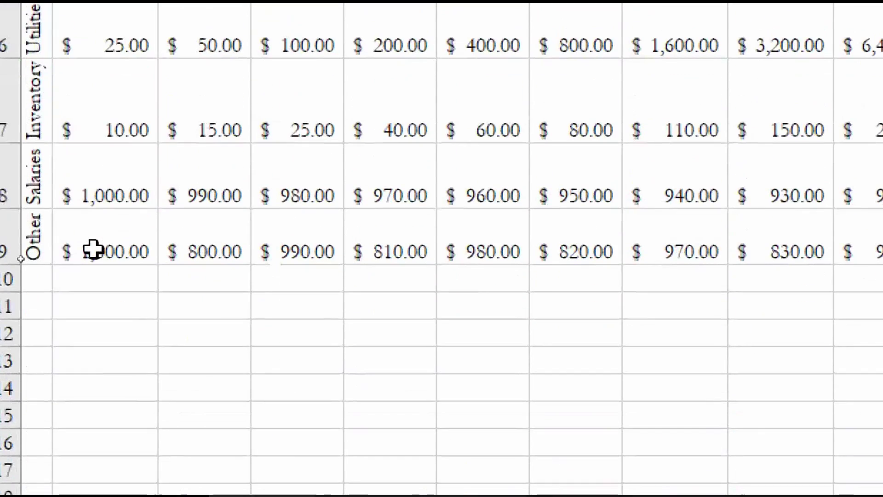
{"action": "left_click", "coordinate": [93, 250], "text": "shift"}
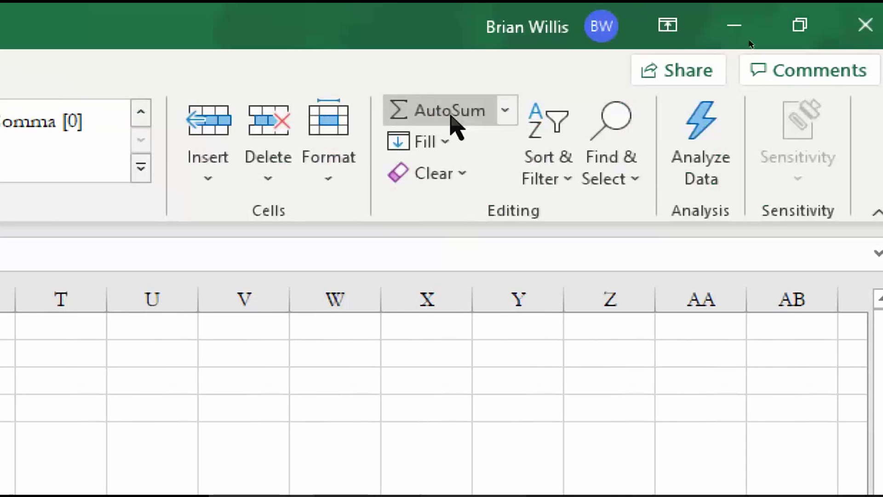
{"action": "left_click", "coordinate": [452, 117]}
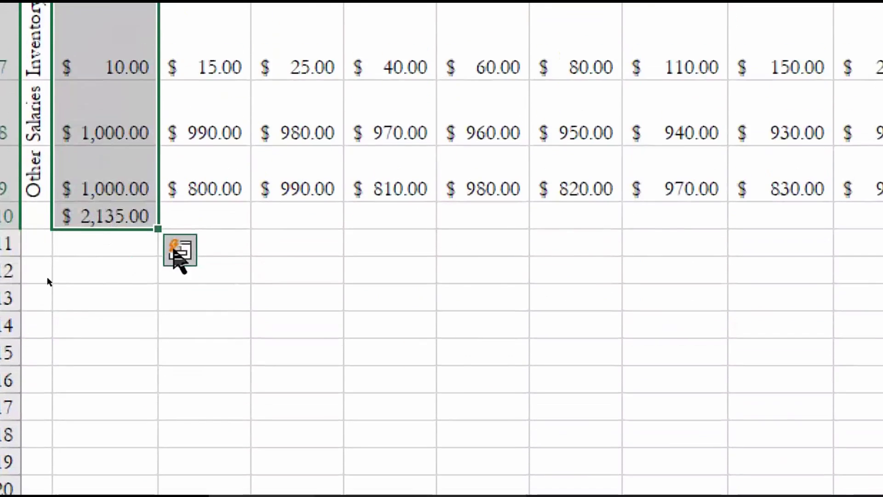
{"action": "left_click", "coordinate": [117, 336]}
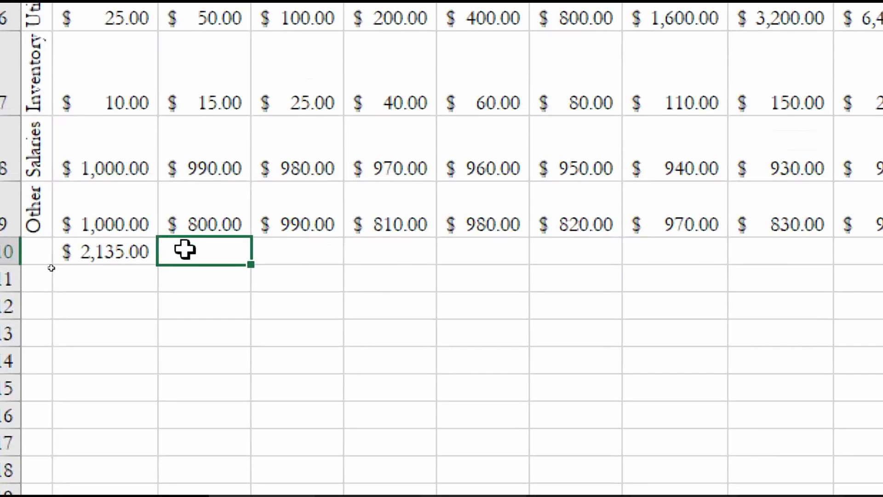
- Total the February amounts in C5:C9 into C10 with AutoSum, and widen column C slightly
{"action": "left_click", "coordinate": [201, 219]}
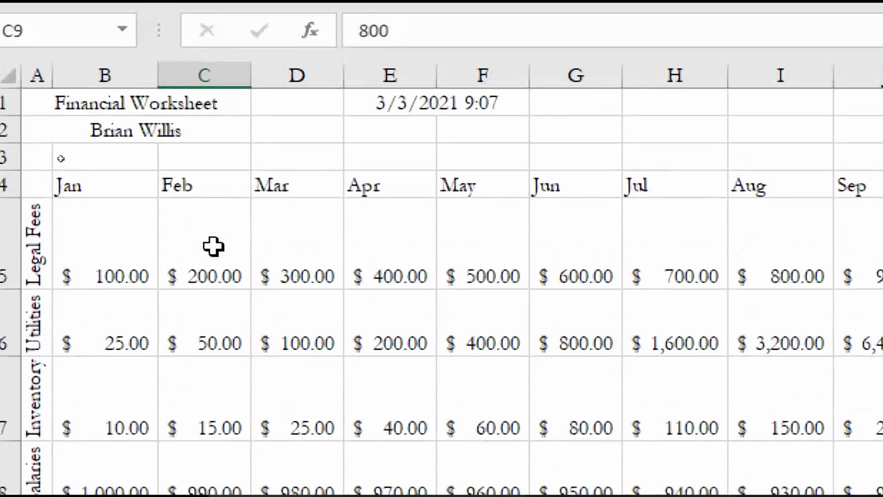
{"action": "left_click", "coordinate": [213, 246], "text": "shift"}
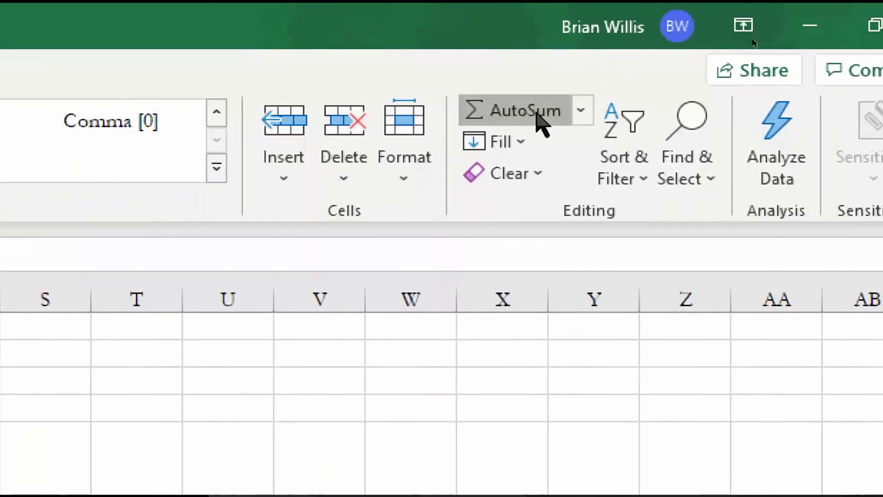
{"action": "left_click", "coordinate": [542, 120]}
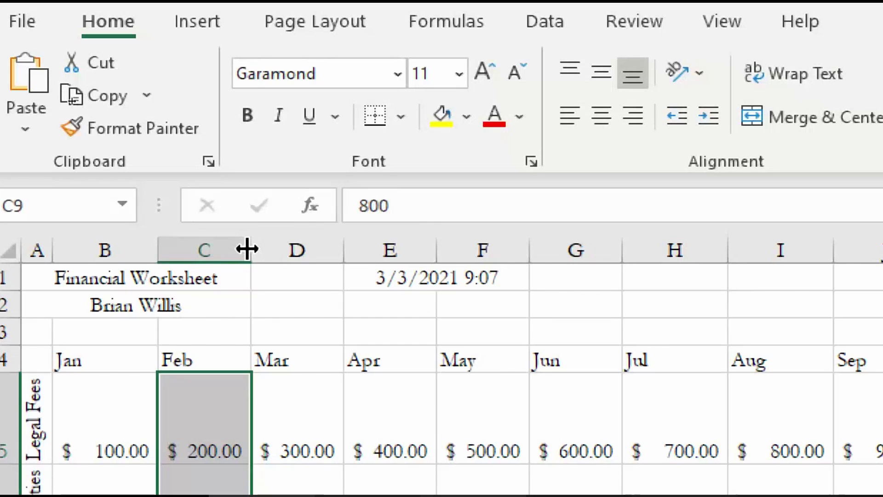
{"action": "left_click_drag", "start_coordinate": [247, 249], "coordinate": [265, 249]}
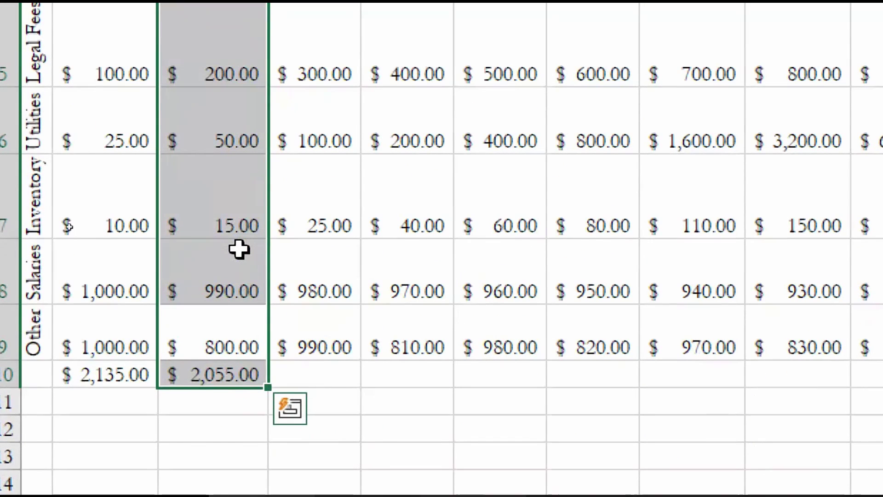
- Fill the January and February total formulas in B10:C10 across row 10 through the December column
{"action": "left_click", "coordinate": [118, 374]}
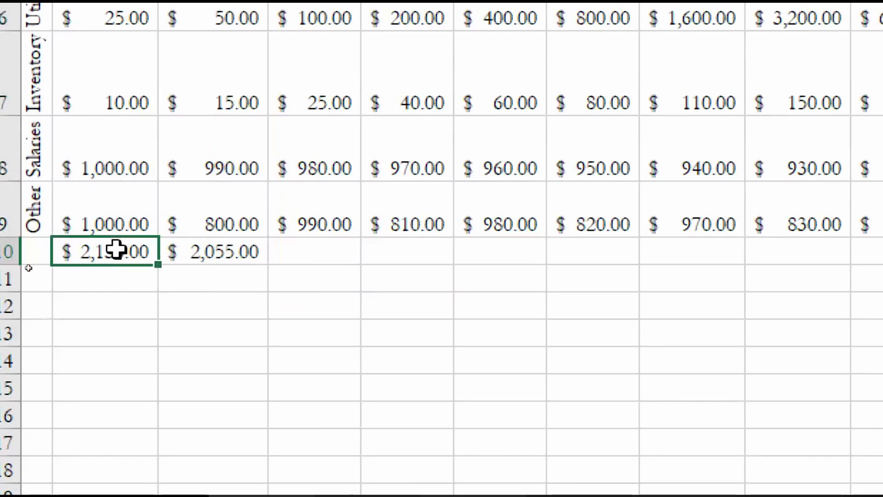
{"action": "left_click", "coordinate": [219, 249], "text": "shift"}
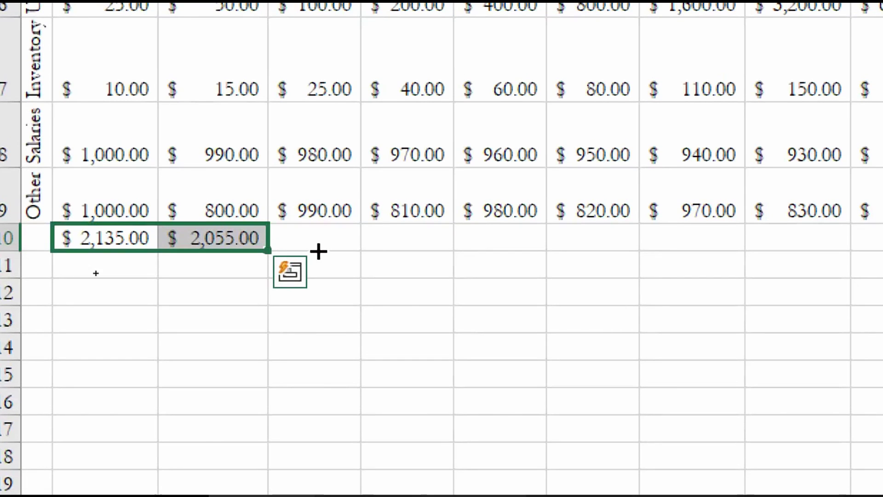
{"action": "left_click_drag", "start_coordinate": [318, 251], "coordinate": [882, 251]}
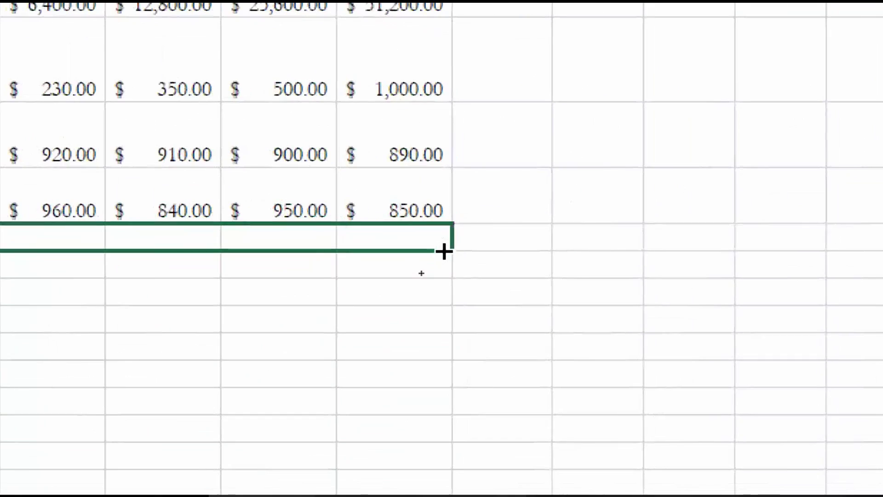
{"action": "left_click_drag", "start_coordinate": [444, 251], "coordinate": [443, 249]}
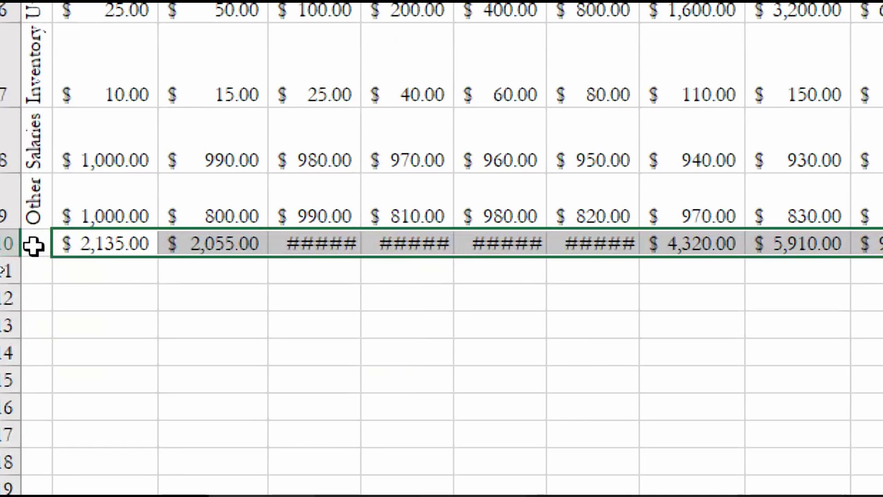
- Label the totals row "Total Cost" in cell A10
{"action": "left_click", "coordinate": [33, 246]}
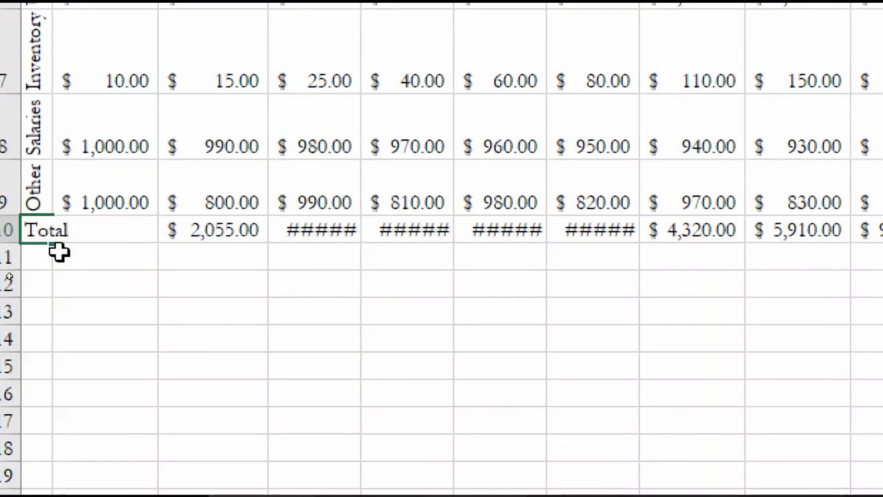
{"action": "key", "text": "Return"}
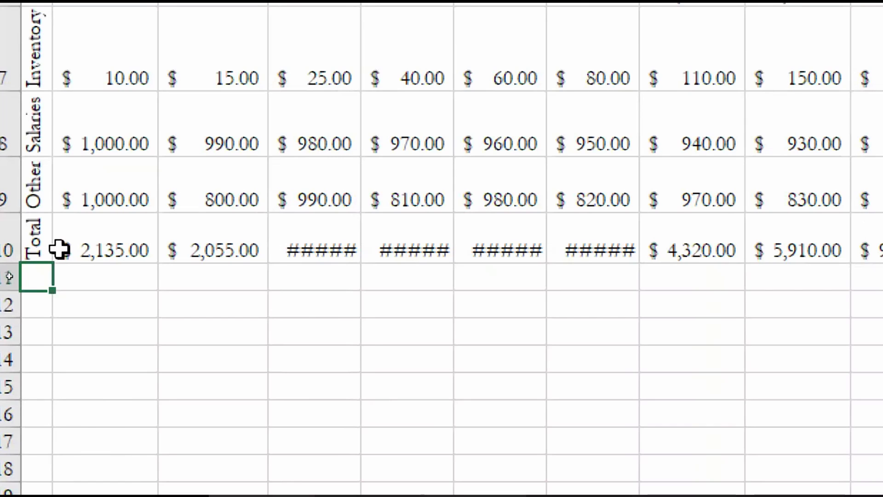
{"action": "key", "text": "Up"}
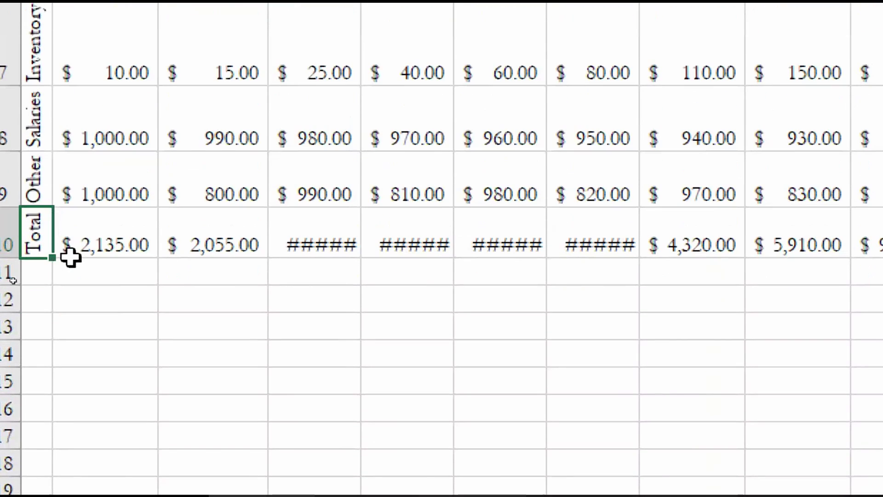
{"action": "type", "text": "Total Cost"}
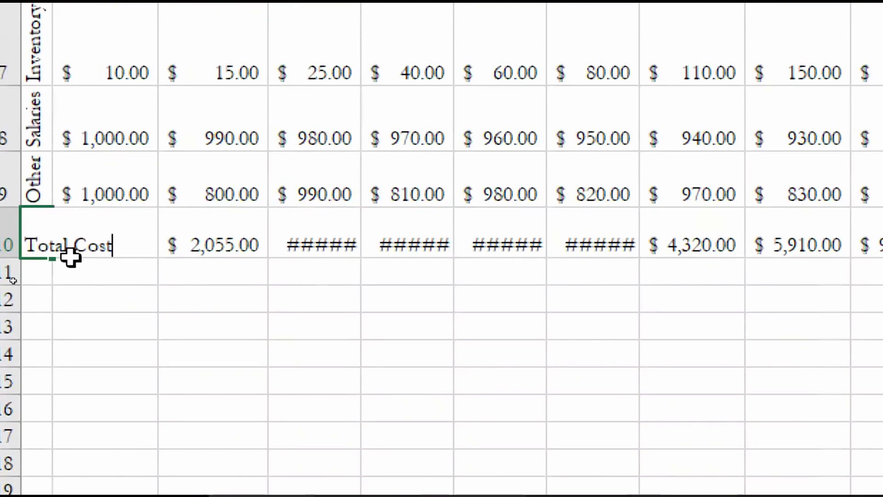
{"action": "key", "text": "Return"}
- Rename the "Other" row label in A9 as "Other Costs"
{"action": "scroll", "coordinate": [8, 249], "scroll_direction": "up", "scroll_amount": 2}
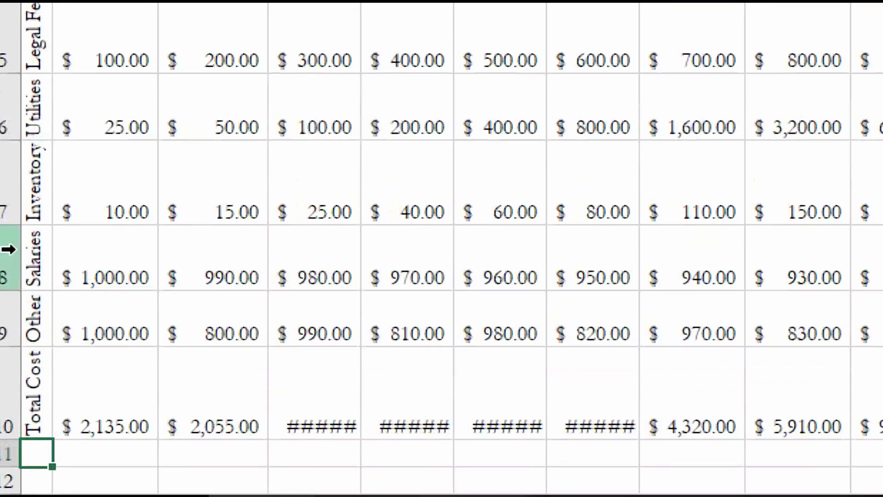
{"action": "scroll", "coordinate": [8, 249], "scroll_direction": "down", "scroll_amount": 2}
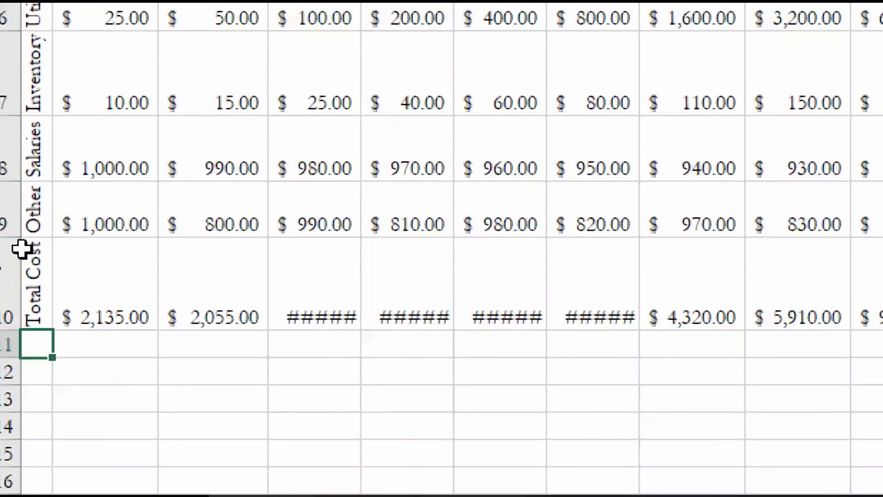
{"action": "scroll", "coordinate": [21, 249], "scroll_direction": "up", "scroll_amount": 2}
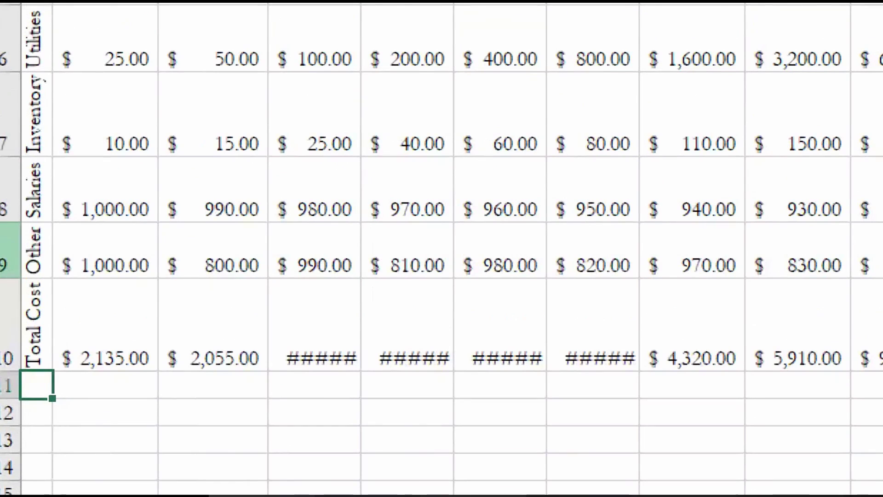
{"action": "left_click", "coordinate": [34, 250]}
{"action": "scroll", "coordinate": [92, 255], "scroll_direction": "down", "scroll_amount": 1}
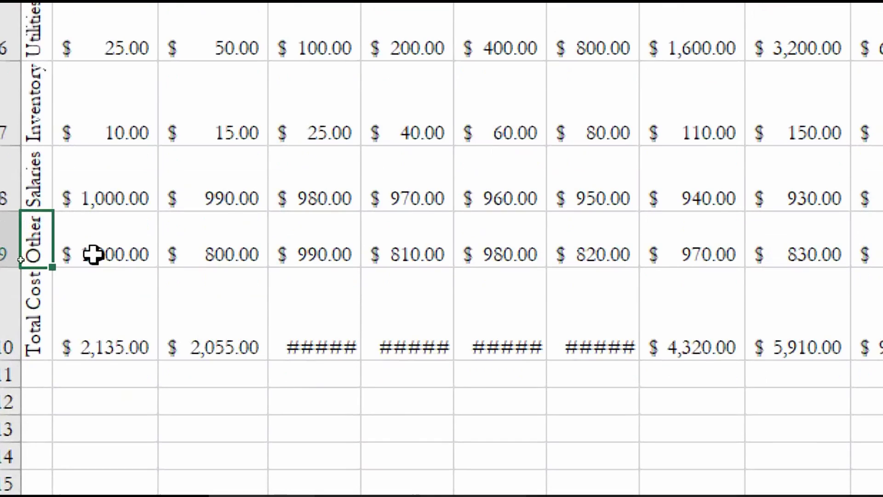
{"action": "type", "text": "Other Costs"}
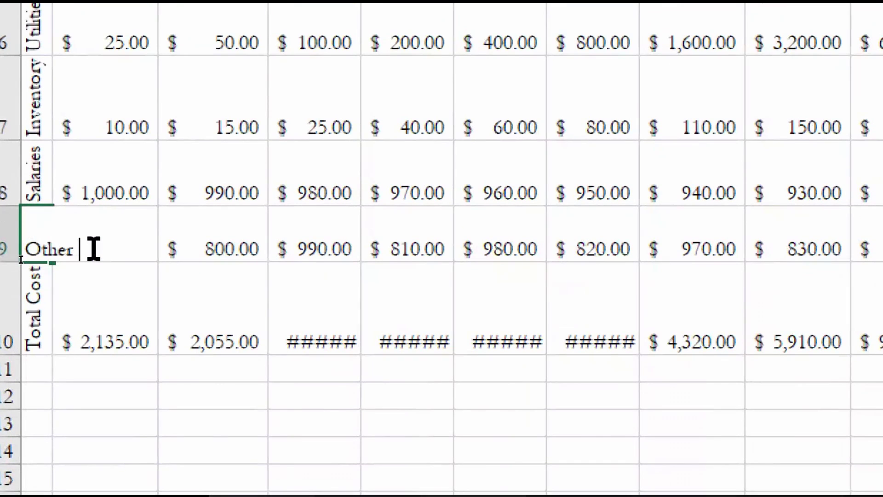
{"action": "key", "text": "Return"}
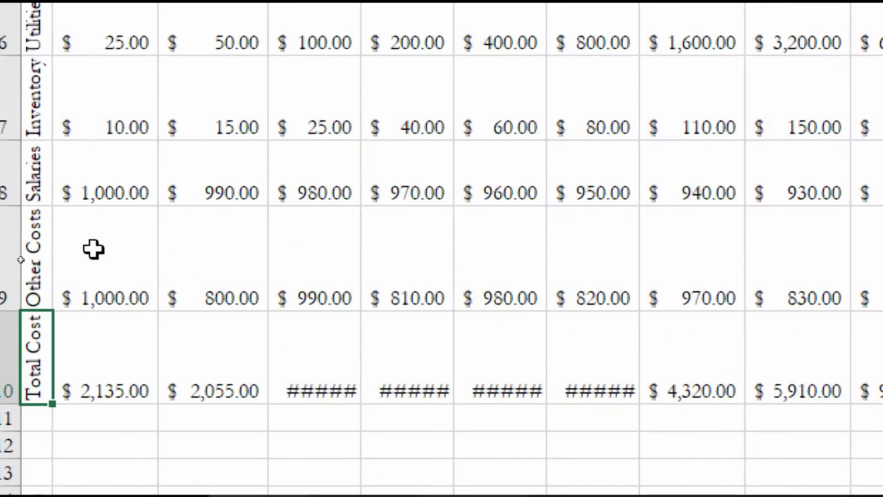
{"action": "scroll", "coordinate": [69, 230], "scroll_direction": "up", "scroll_amount": 6}
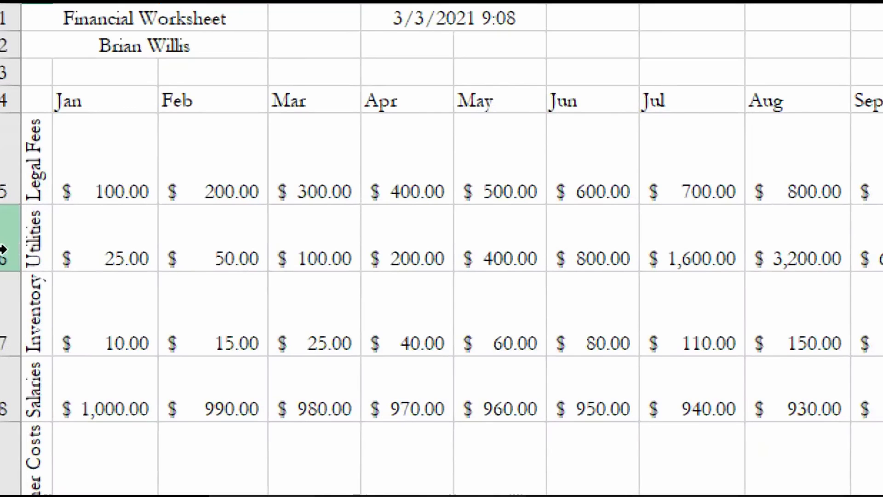
{"action": "scroll", "coordinate": [3, 250], "scroll_direction": "down", "scroll_amount": 5}
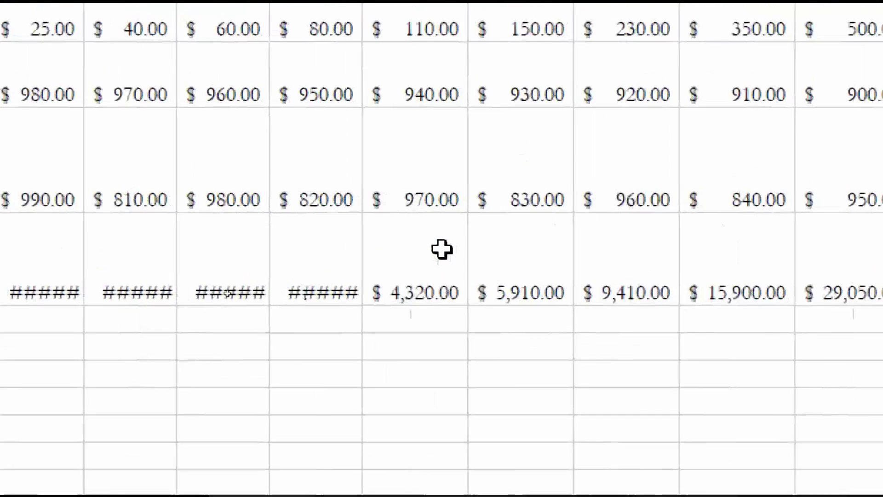
{"action": "left_click", "coordinate": [28, 285]}
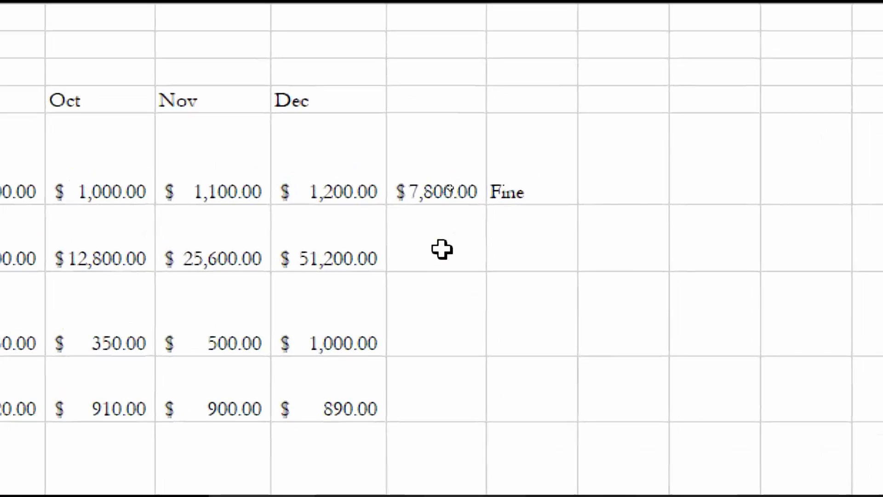
{"action": "left_click", "coordinate": [427, 186]}
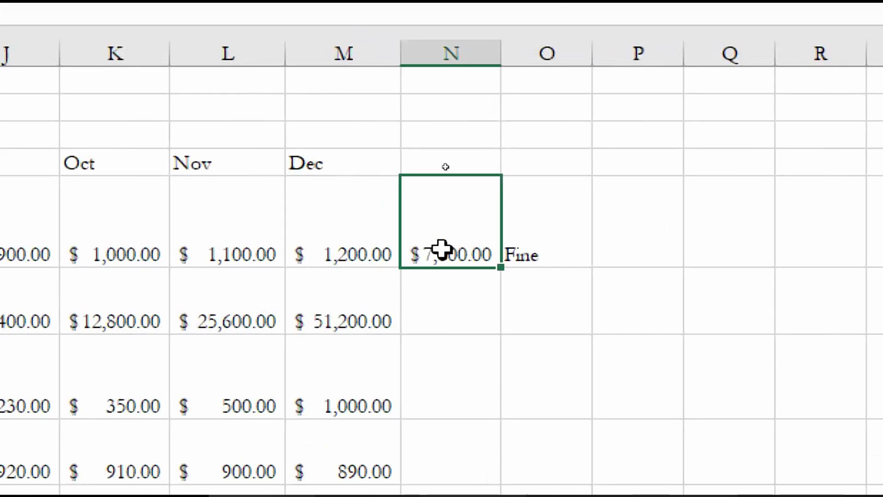
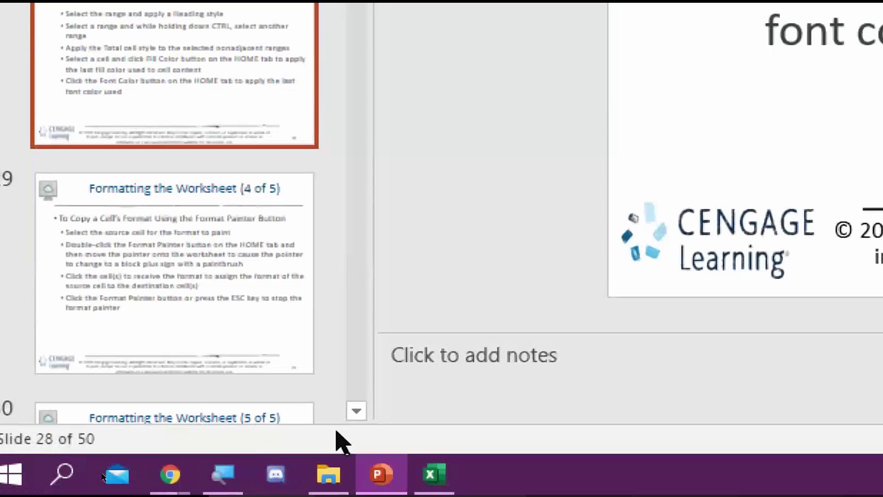
- Switch to Excel and fill the month headings Jan through Dec in row 4 with a light Blue-Gray, Accent 3 shade
{"action": "left_click", "coordinate": [433, 467]}
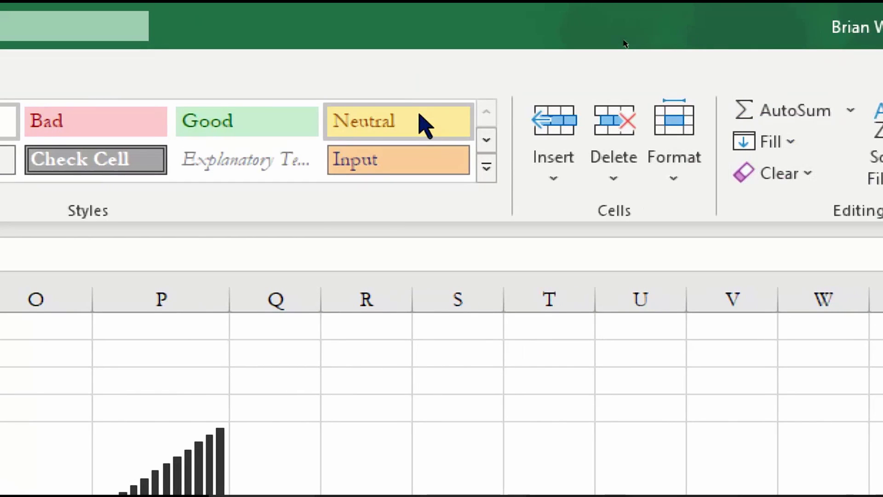
{"action": "left_click", "coordinate": [426, 123]}
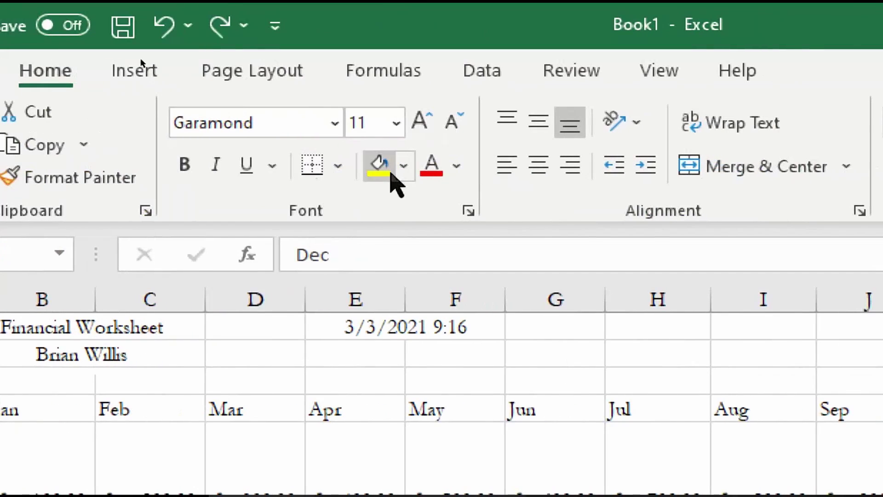
{"action": "left_click", "coordinate": [404, 165]}
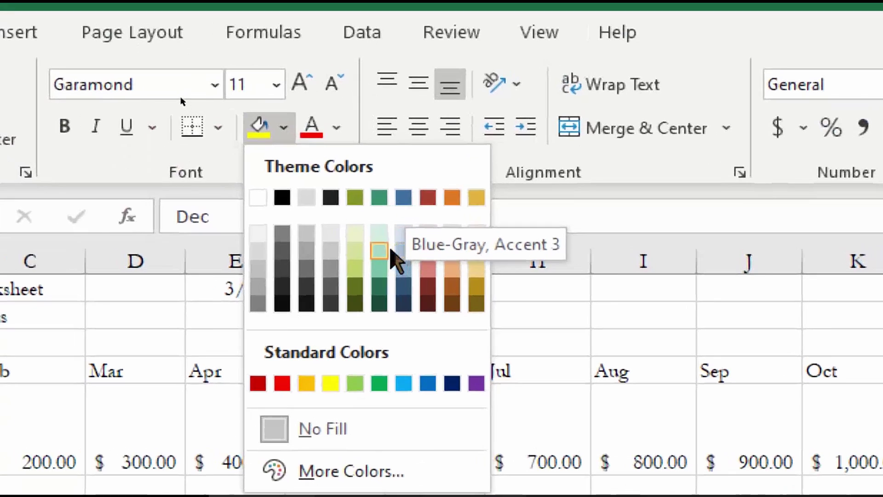
{"action": "left_click", "coordinate": [389, 251]}
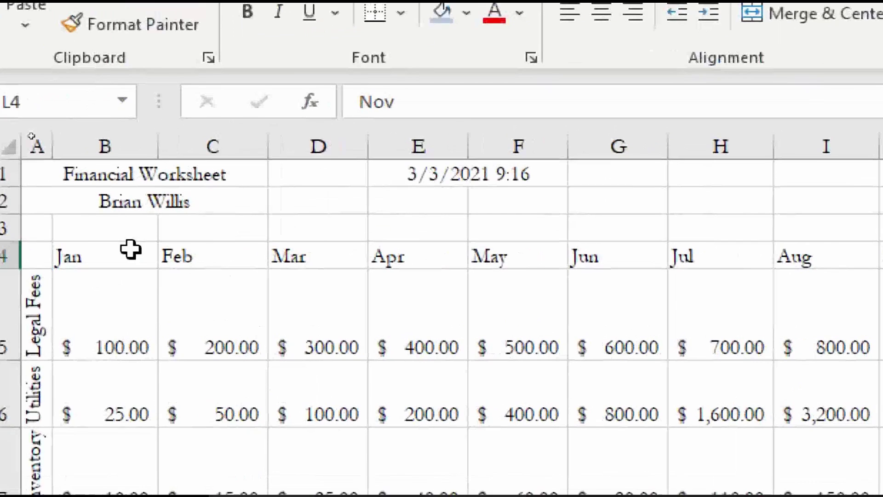
{"action": "left_click", "coordinate": [116, 249]}
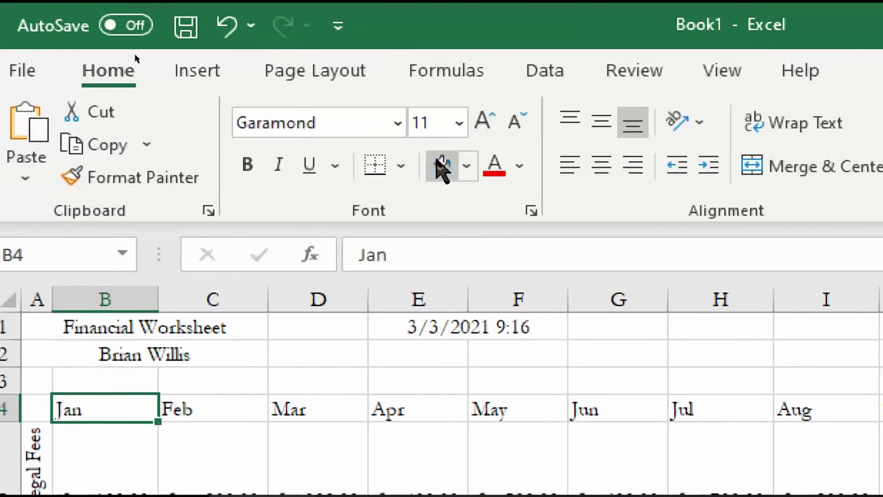
{"action": "left_click", "coordinate": [439, 166]}
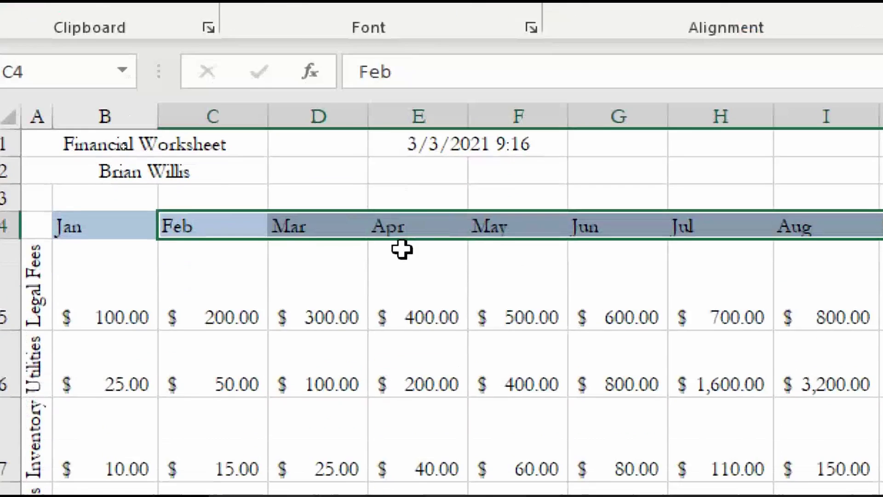
{"action": "left_click", "coordinate": [392, 467]}
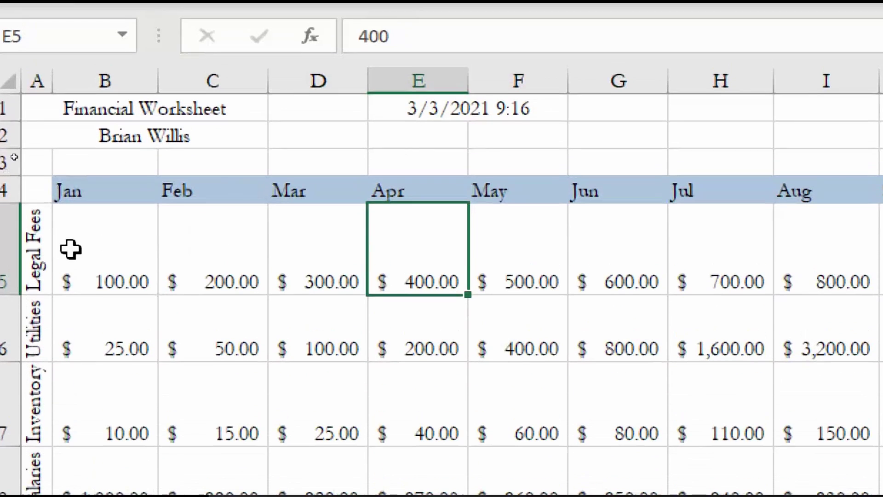
- Apply the Input cell style to the monthly cost amounts in B5:M9
{"action": "left_click", "coordinate": [71, 249]}
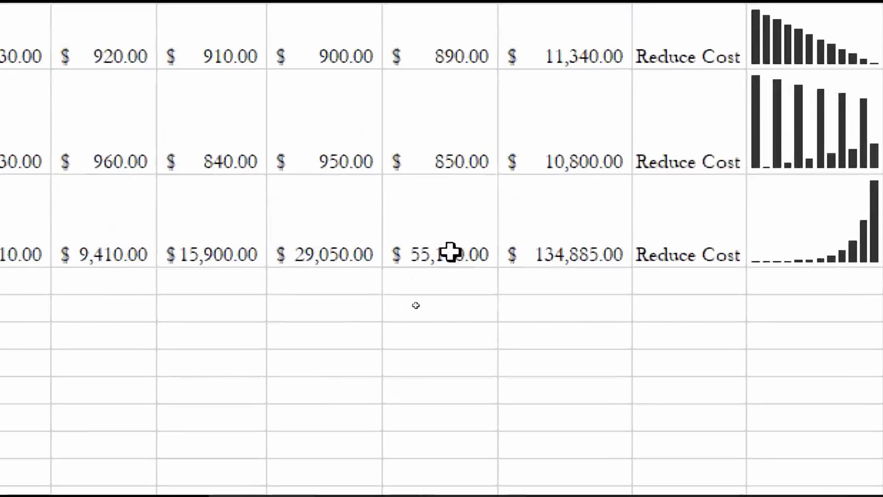
{"action": "left_click", "coordinate": [462, 140], "text": "shift"}
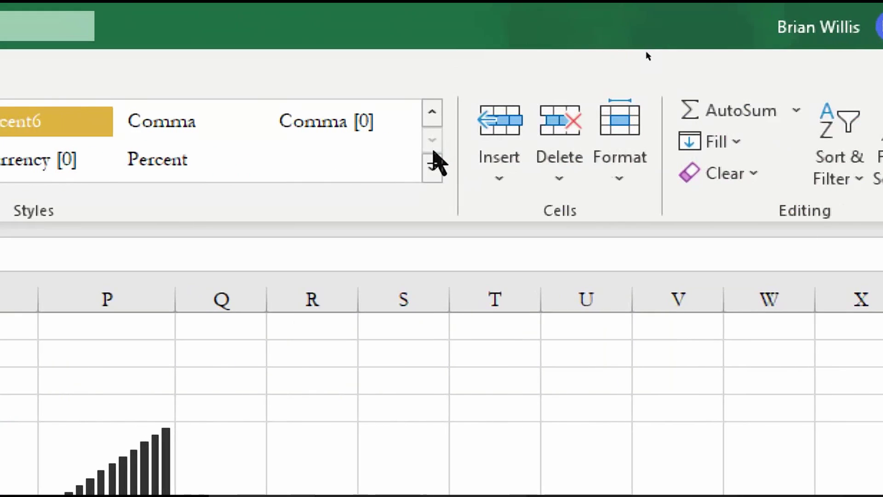
{"action": "left_click", "coordinate": [433, 161]}
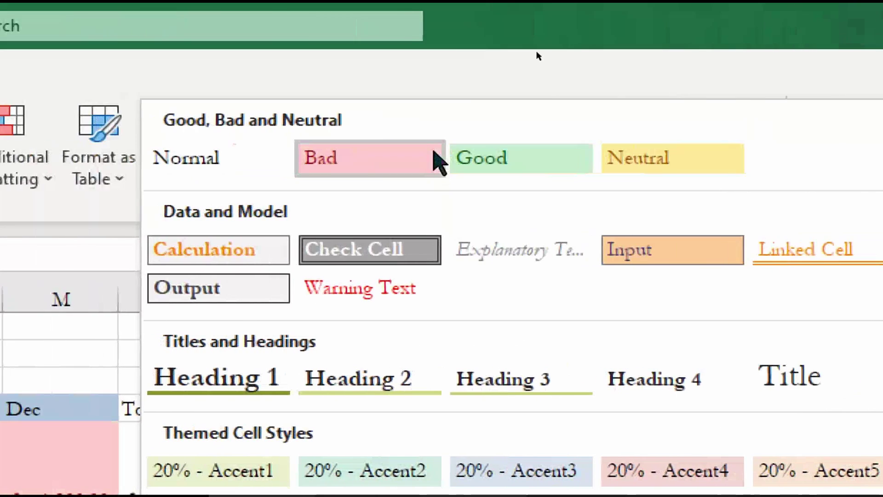
{"action": "left_click", "coordinate": [455, 246]}
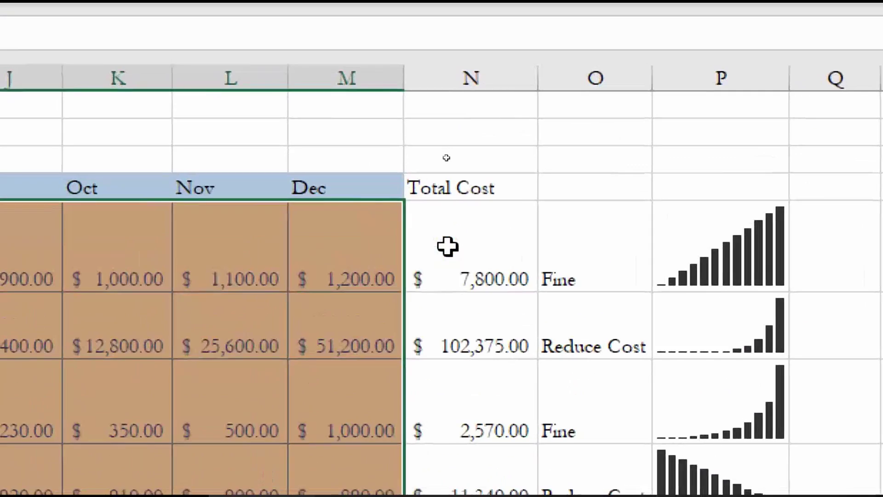
- Apply the Output cell style to the yearly totals in N5:N10 and the monthly totals in row 10
{"action": "left_click", "coordinate": [448, 249]}
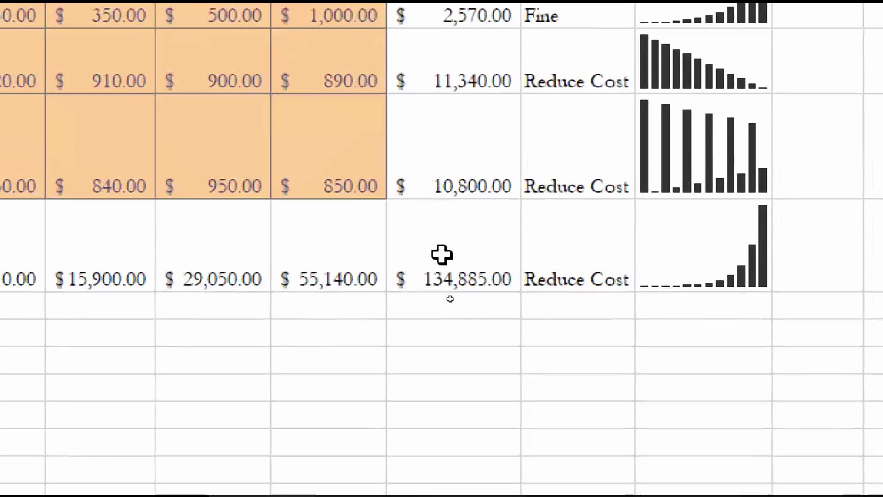
{"action": "left_click", "coordinate": [445, 380], "text": "shift"}
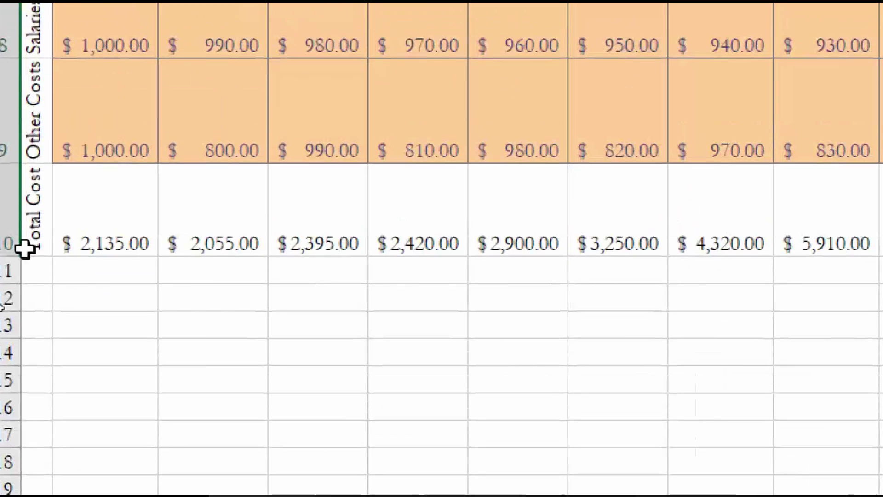
{"action": "left_click_drag", "start_coordinate": [147, 212], "coordinate": [882, 206]}
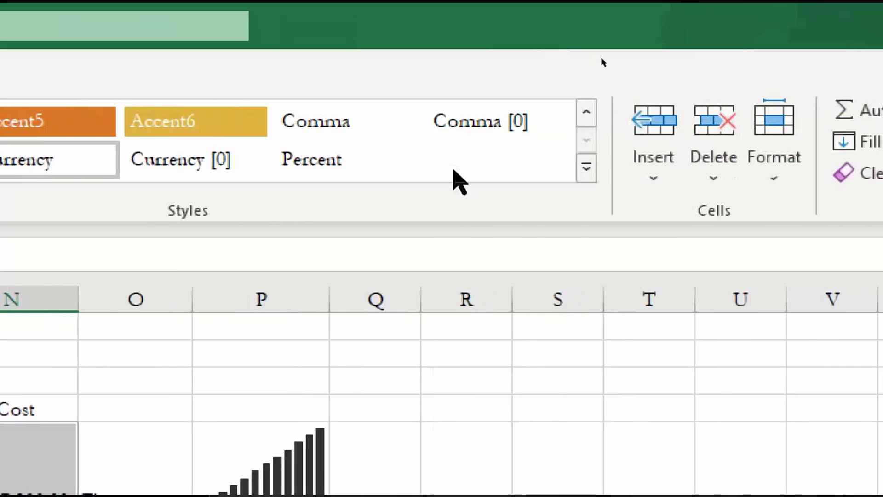
{"action": "left_click", "coordinate": [587, 167]}
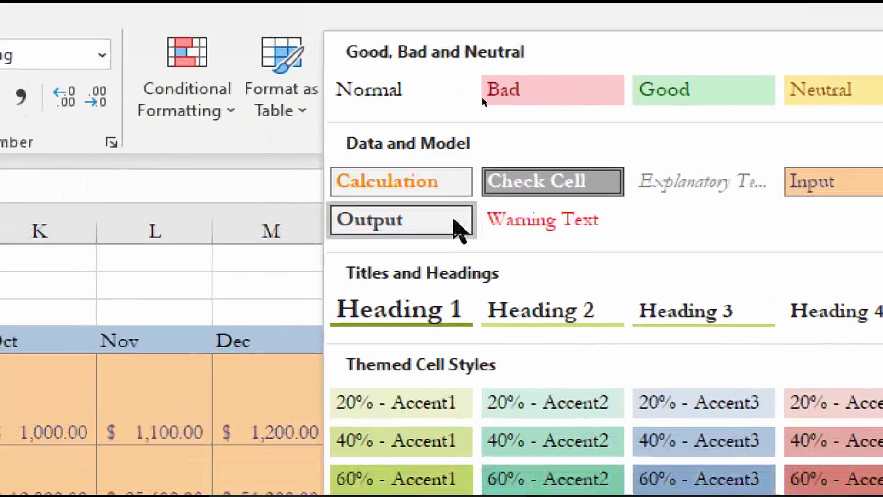
{"action": "left_click", "coordinate": [460, 230]}
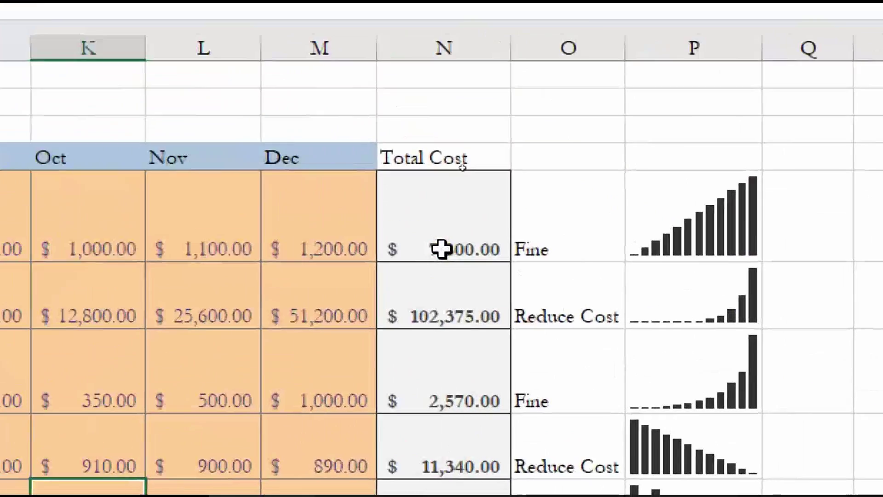
- Give the Total Cost heading in N4 the month headings' light blue fill, and show slide 29 on Format Painter in PowerPoint
{"action": "left_click", "coordinate": [422, 158]}
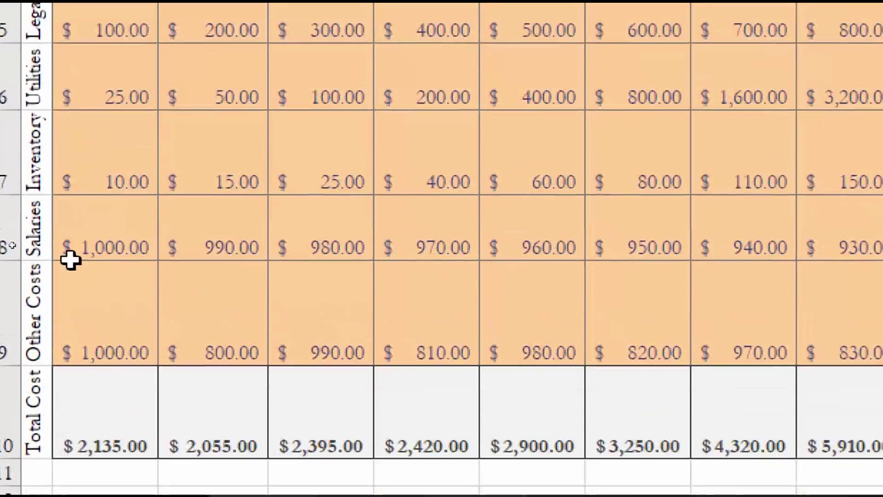
{"action": "left_click", "coordinate": [69, 496]}
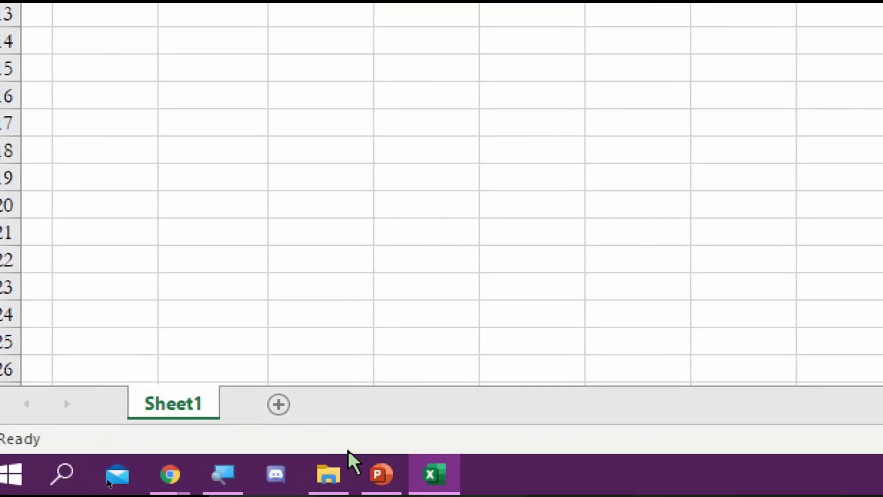
{"action": "left_click", "coordinate": [388, 476]}
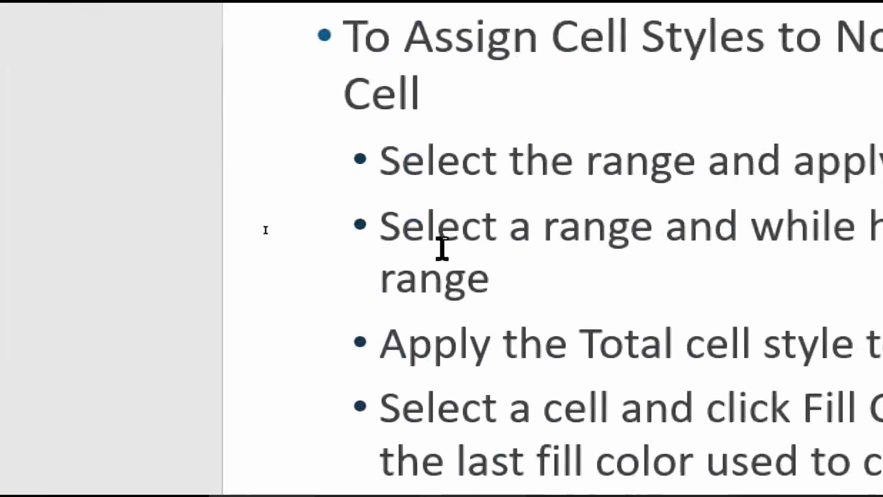
{"action": "scroll", "coordinate": [442, 248], "scroll_direction": "down", "scroll_amount": 1}
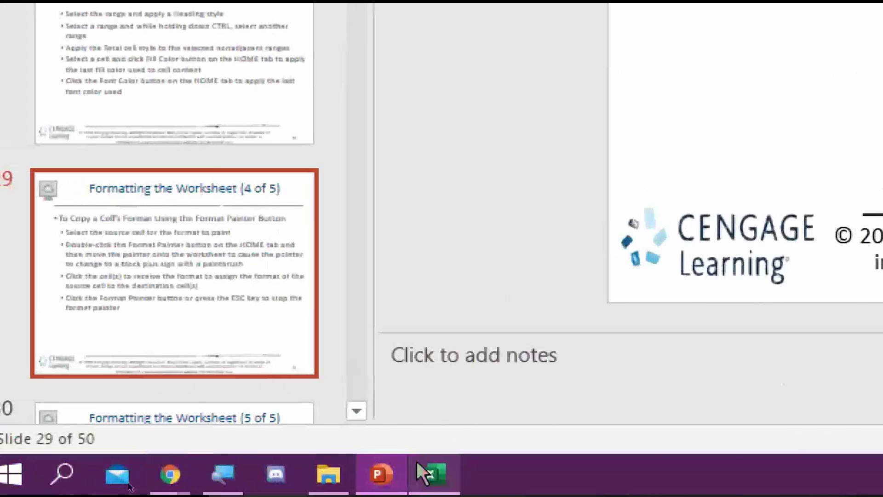
- Switch to Excel and copy the format of the yearly total in N5 onto the result cell O5 with Format Painter
{"action": "left_click", "coordinate": [415, 462]}
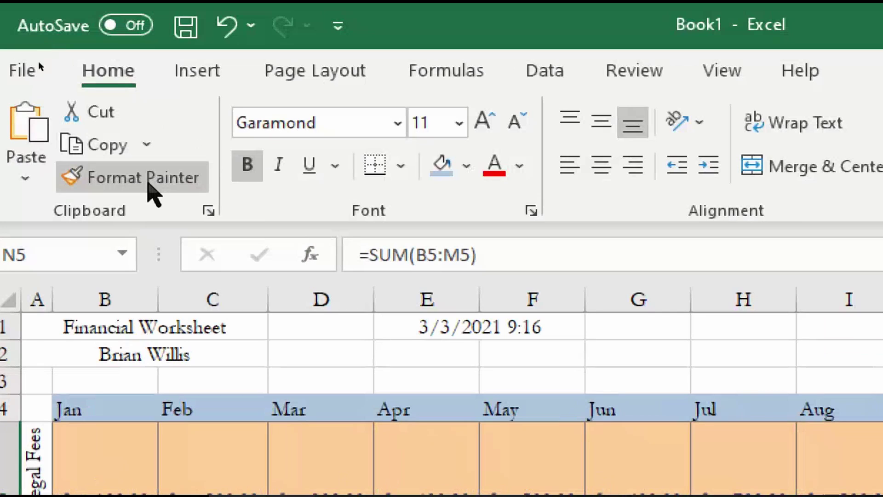
{"action": "left_click", "coordinate": [148, 184]}
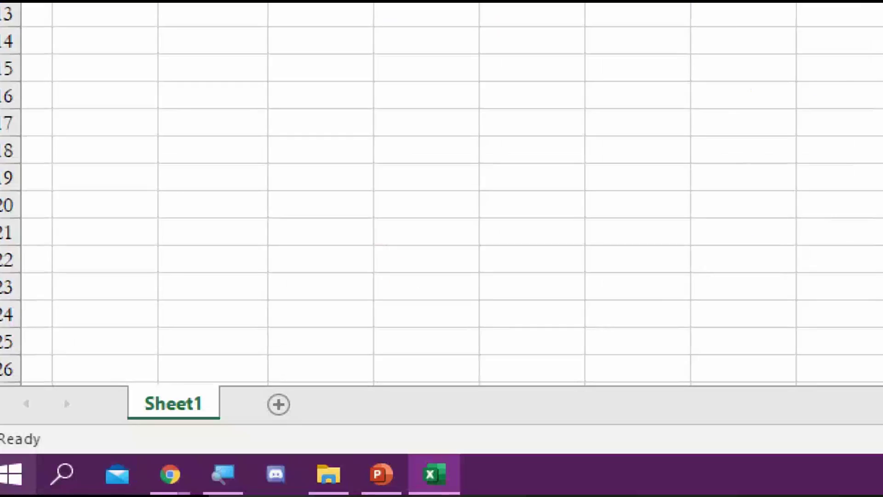
{"action": "left_click", "coordinate": [381, 474]}
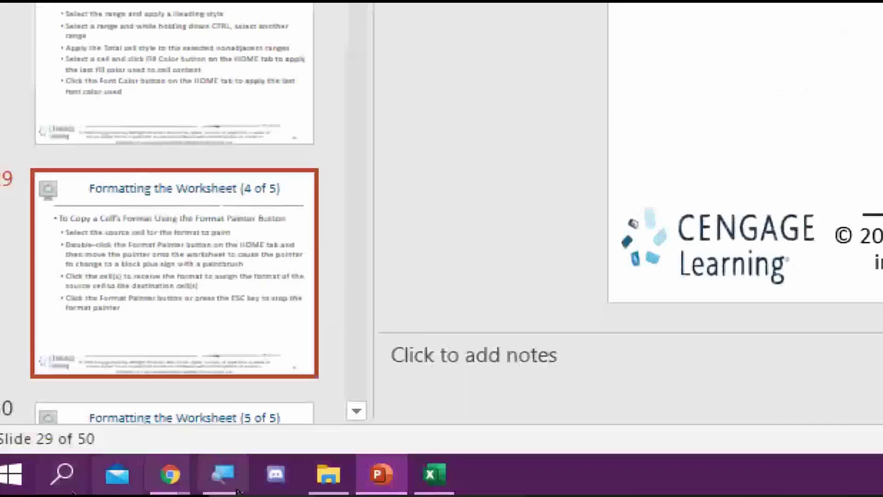
{"action": "left_click", "coordinate": [437, 476]}
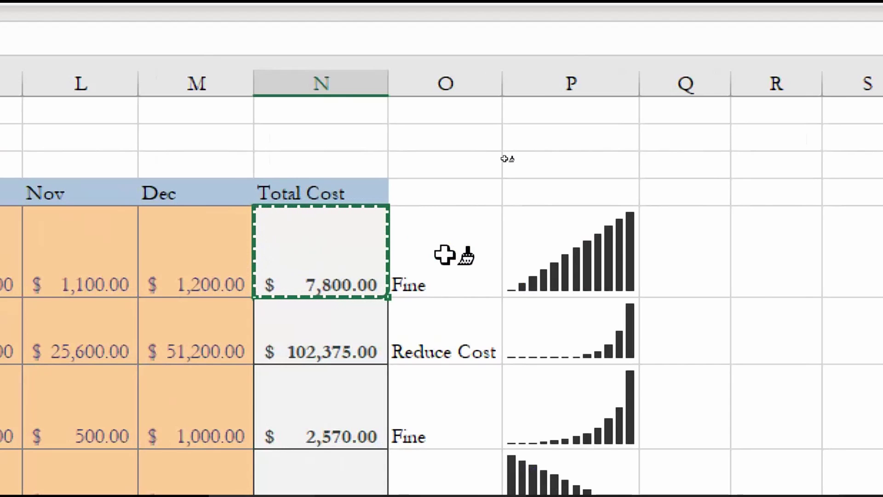
{"action": "left_click", "coordinate": [445, 255]}
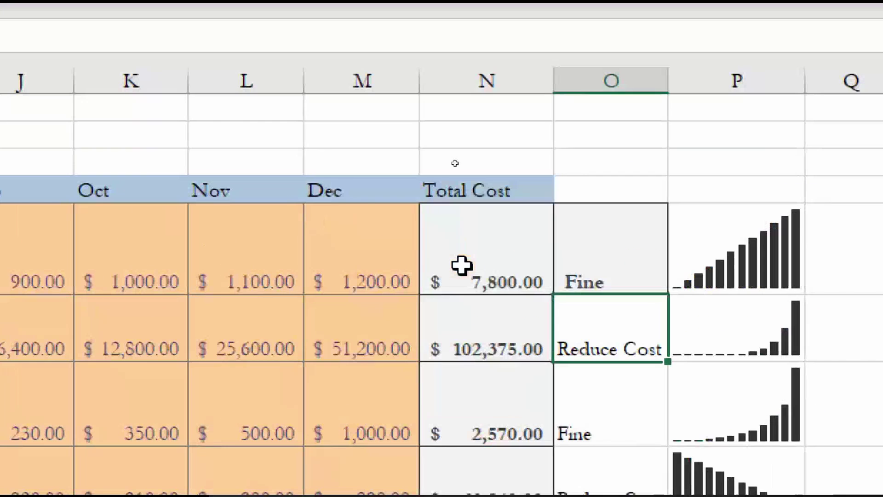
- Use Format Painter to copy N5's format repeatedly onto the remaining result cells O6:O10
{"action": "left_click", "coordinate": [461, 262]}
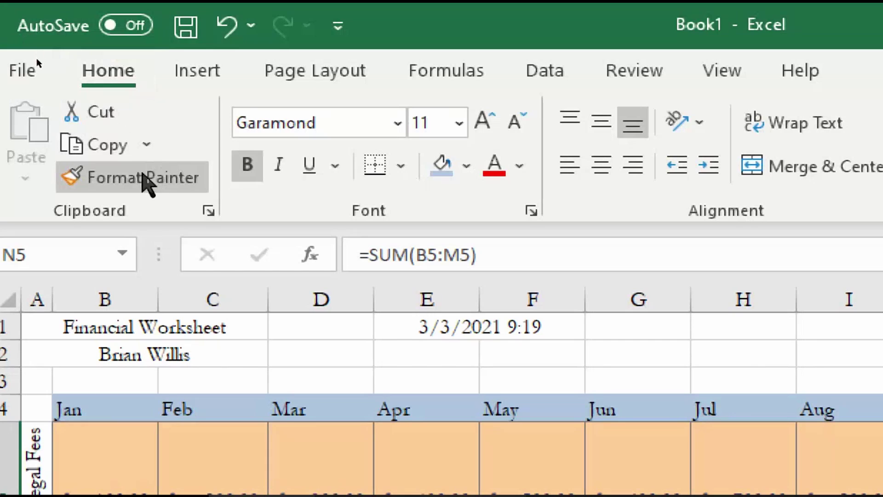
{"action": "left_click", "coordinate": [143, 177]}
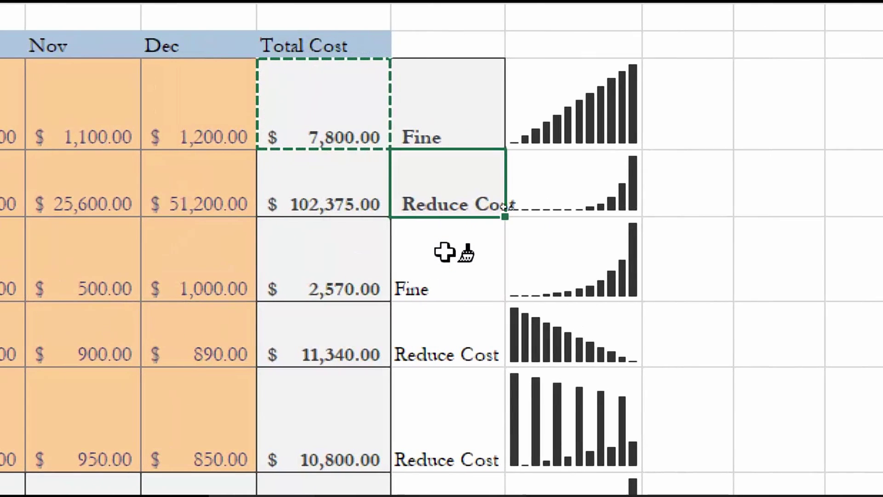
{"action": "mouse_move", "coordinate": [444, 252]}
{"action": "left_mouse_down"}
{"action": "mouse_move", "coordinate": [452, 410]}
{"action": "mouse_move", "coordinate": [481, 464]}
{"action": "left_mouse_up"}
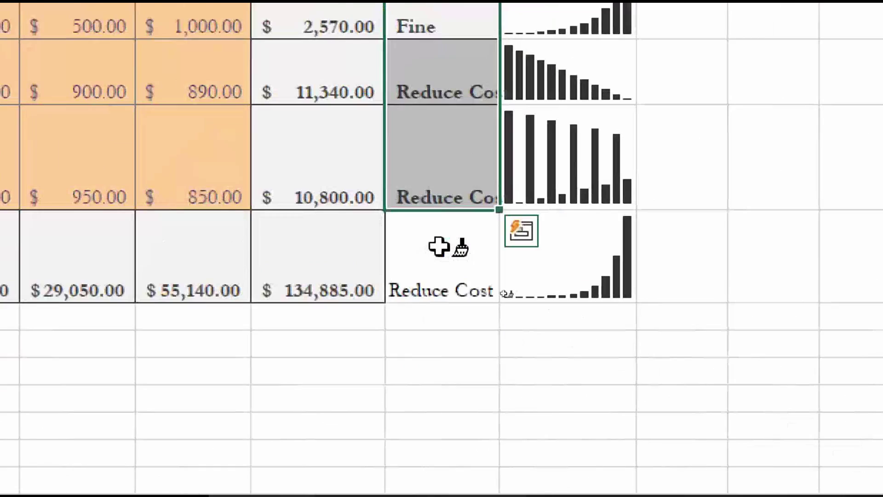
{"action": "left_click", "coordinate": [439, 247]}
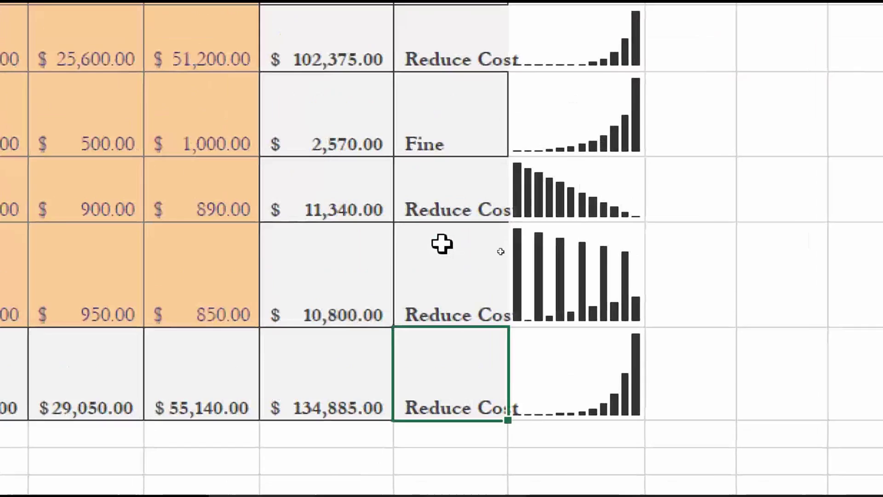
{"action": "left_click", "coordinate": [443, 245]}
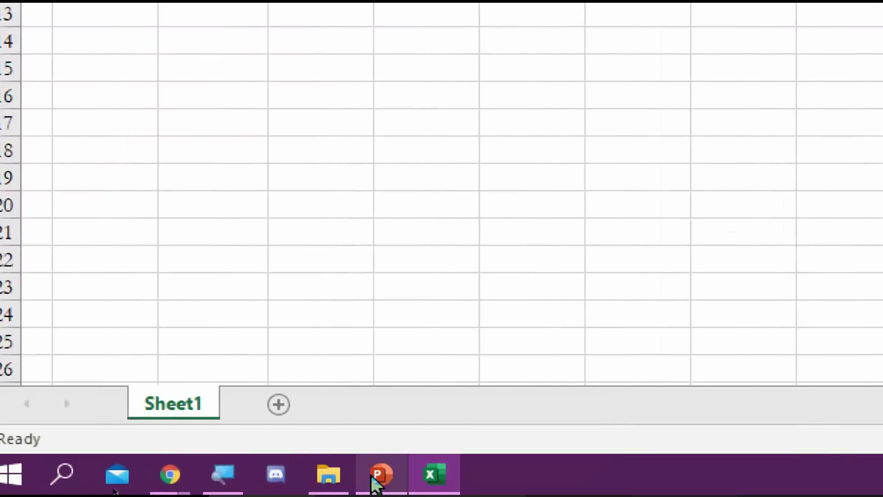
- Switch to PowerPoint and read on from the what-if formatting slide to the clustered column chart slide
{"action": "left_click", "coordinate": [373, 477]}
{"action": "scroll", "coordinate": [445, 242], "scroll_direction": "down", "scroll_amount": 1}
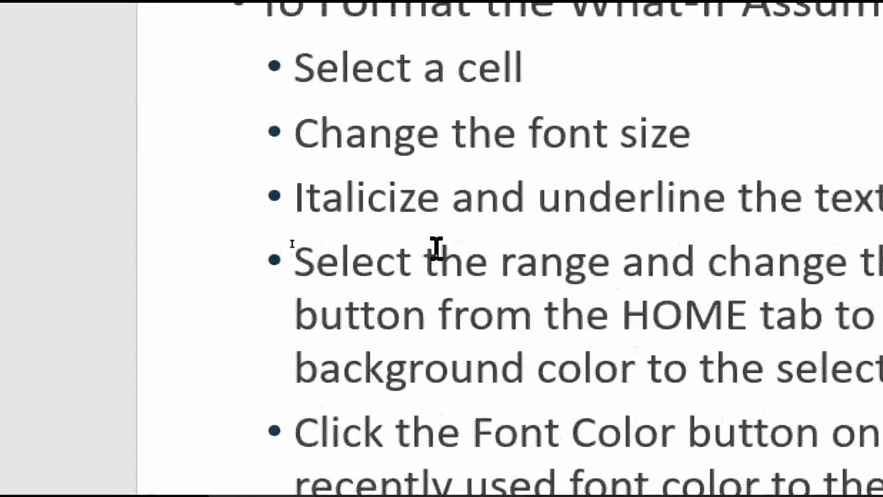
{"action": "scroll", "coordinate": [437, 248], "scroll_direction": "down", "scroll_amount": 1}
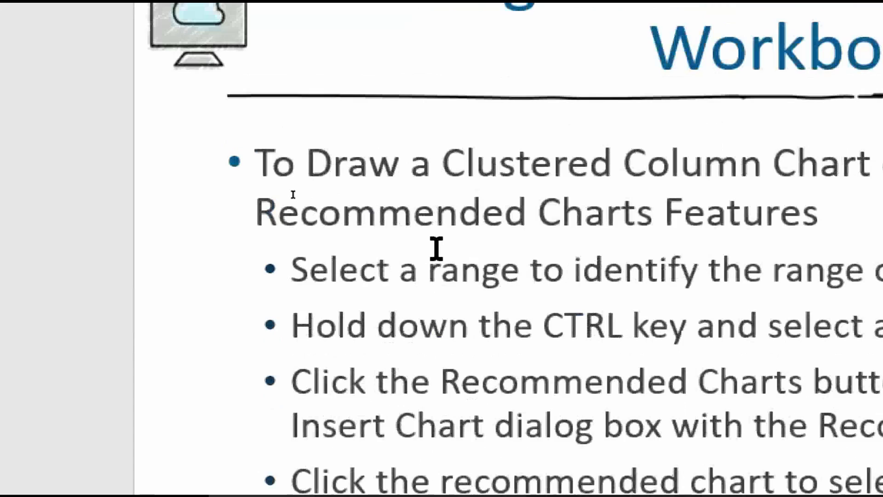
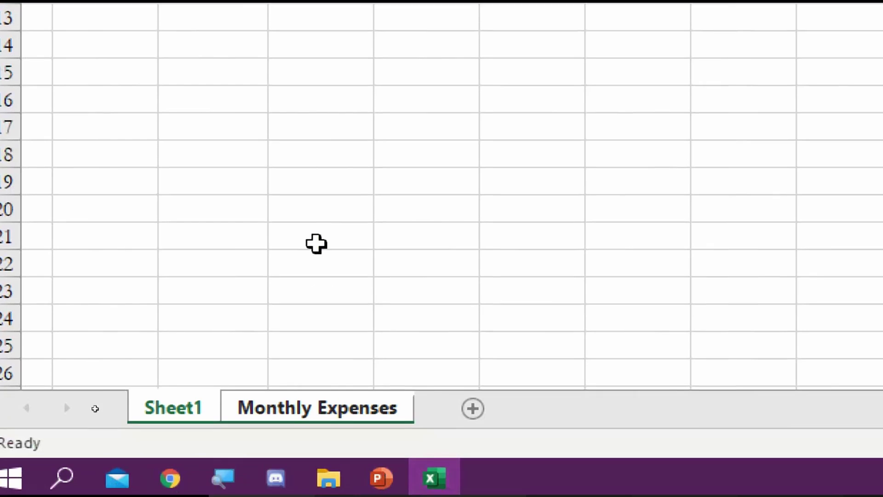
- Ungroup the Sheet1 and Monthly Expenses sheets and return to Sheet1
{"action": "left_click", "coordinate": [295, 408]}
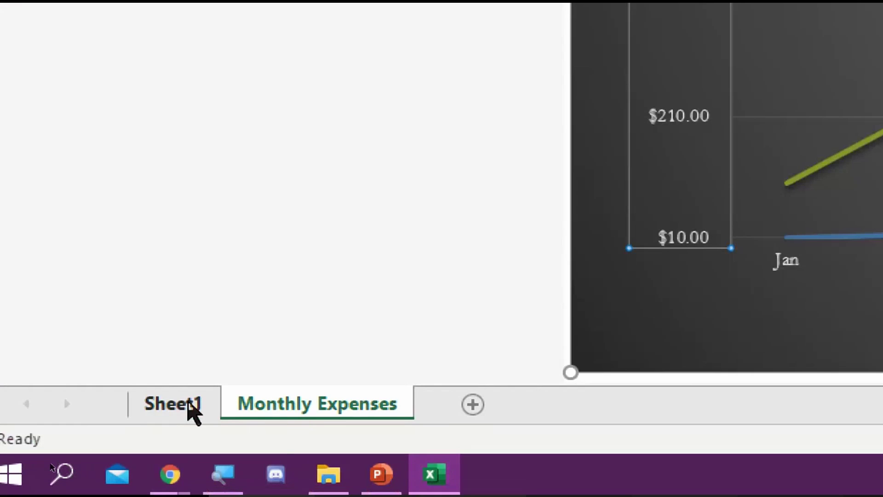
{"action": "left_click", "coordinate": [182, 407]}
- Switch to PowerPoint and read through the preview and print slide to slide 43 on changing the worksheet view
{"action": "left_click", "coordinate": [381, 482]}
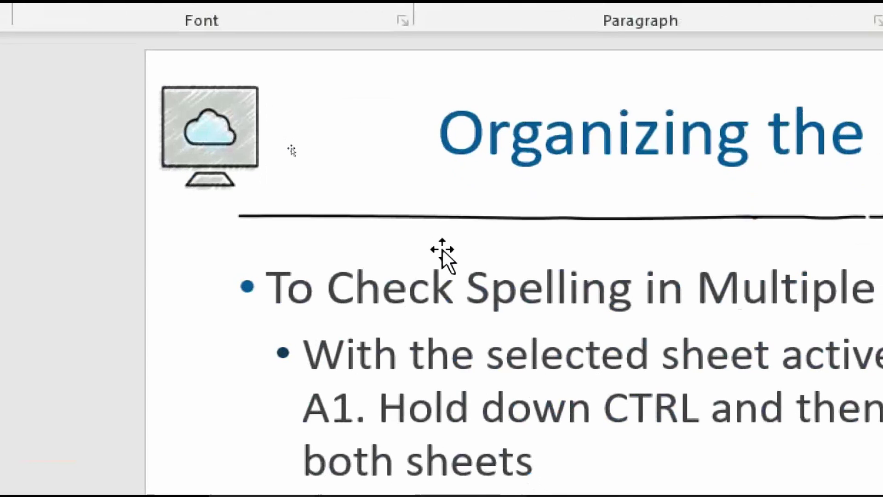
{"action": "key", "text": "Page_Down"}
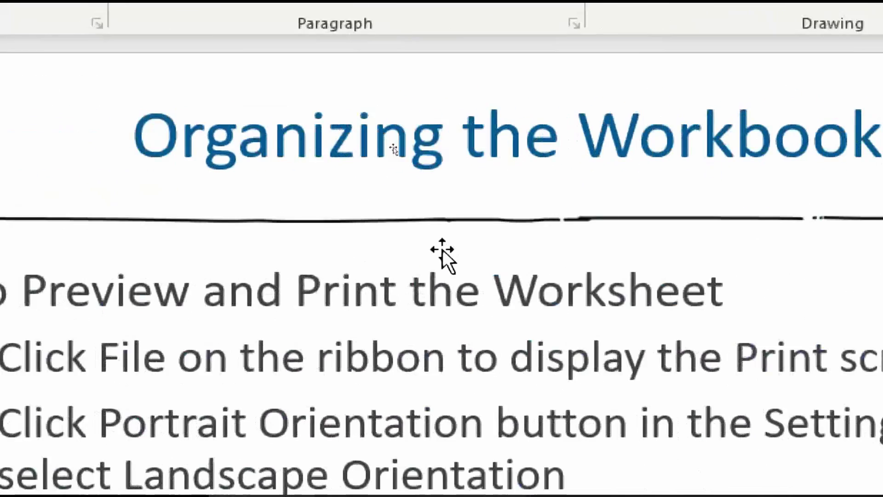
{"action": "key", "text": "Page_Down"}
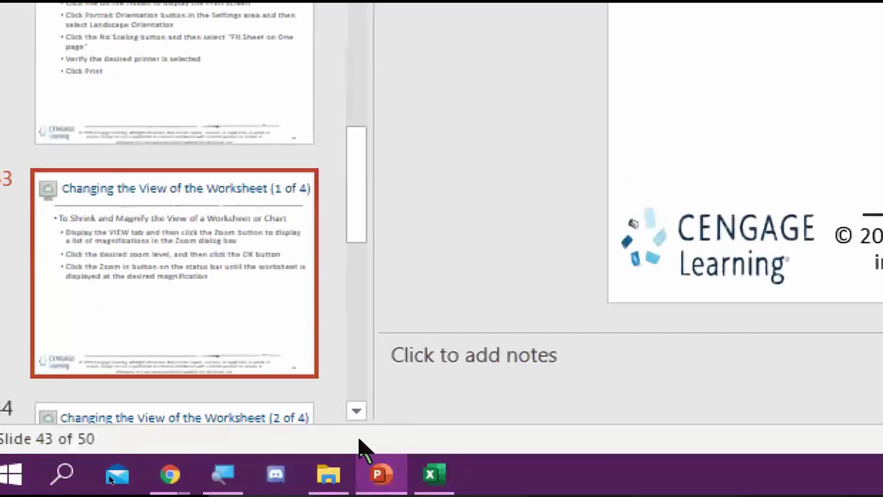
- Switch to Excel and set the worksheet's zoom magnification to 100%
{"action": "left_click", "coordinate": [418, 476]}
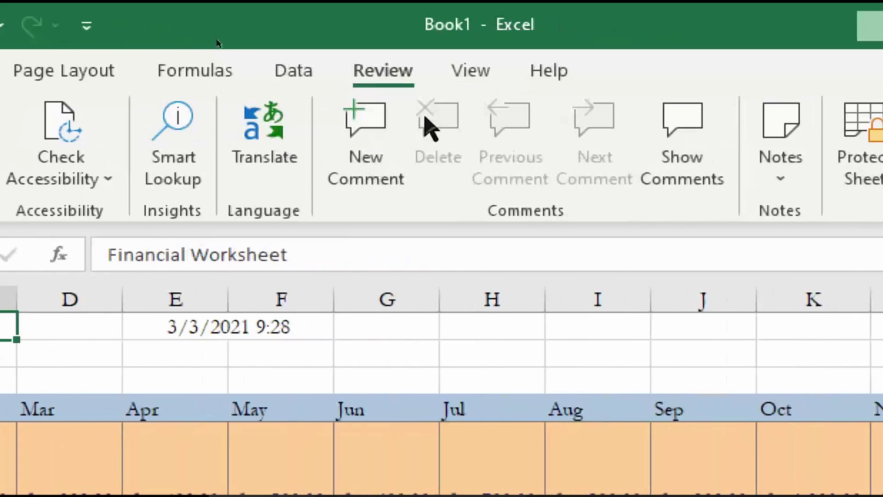
{"action": "left_click", "coordinate": [428, 73]}
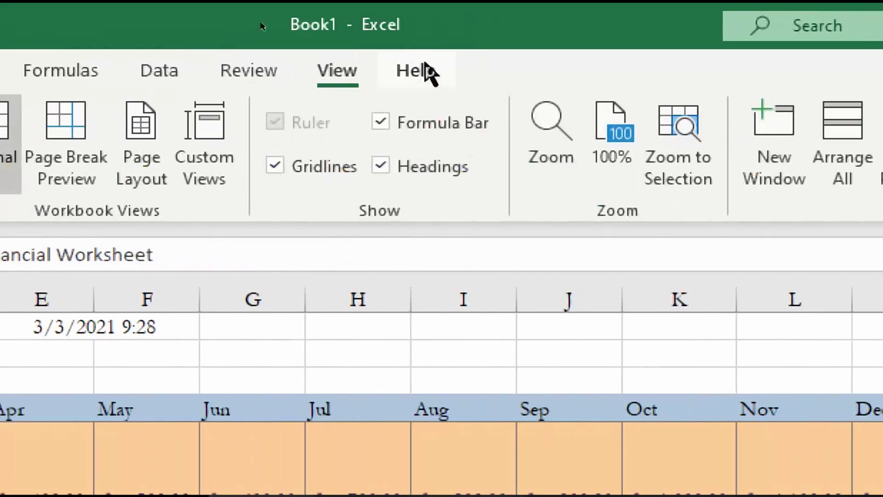
{"action": "left_click", "coordinate": [423, 152]}
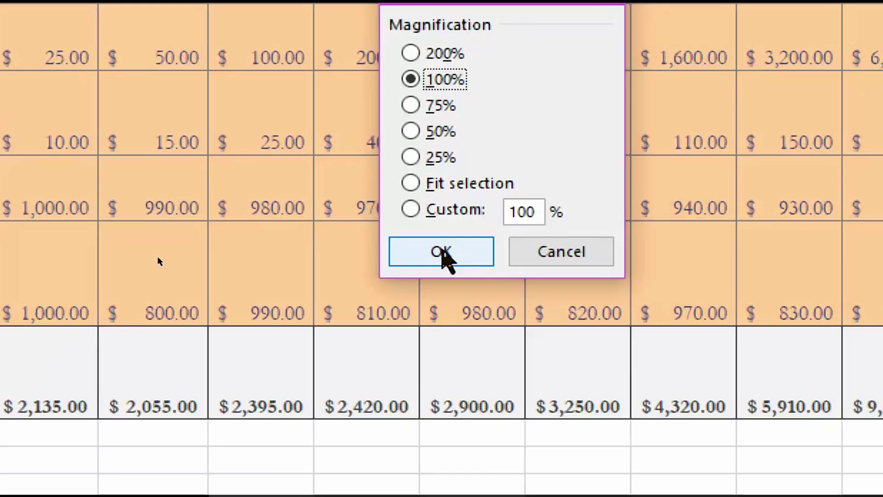
{"action": "left_click", "coordinate": [347, 249]}
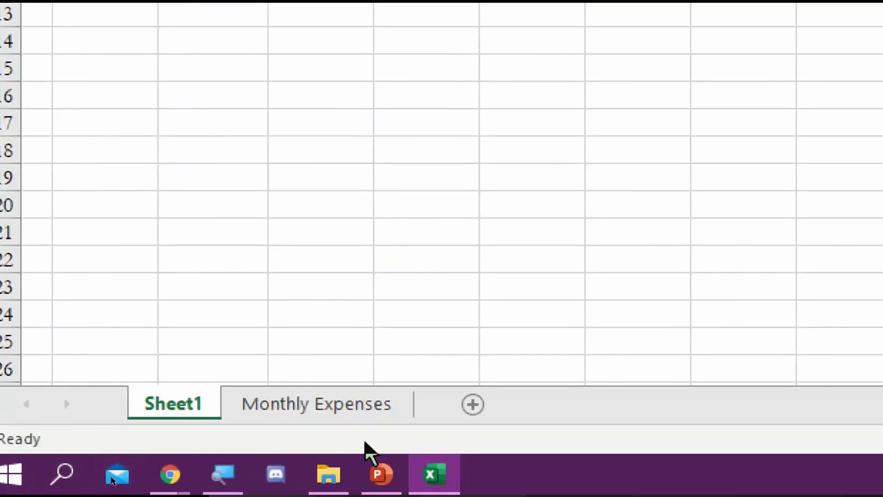
- Consult slide 44 in PowerPoint, return to Excel to split the window at the Total Cost heading N4, and remove the split
{"action": "left_click", "coordinate": [382, 474]}
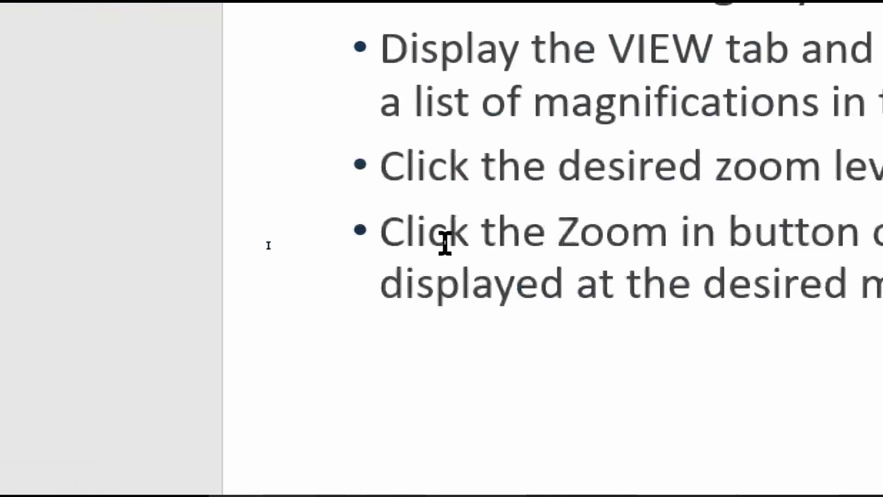
{"action": "key", "text": "Page_Down"}
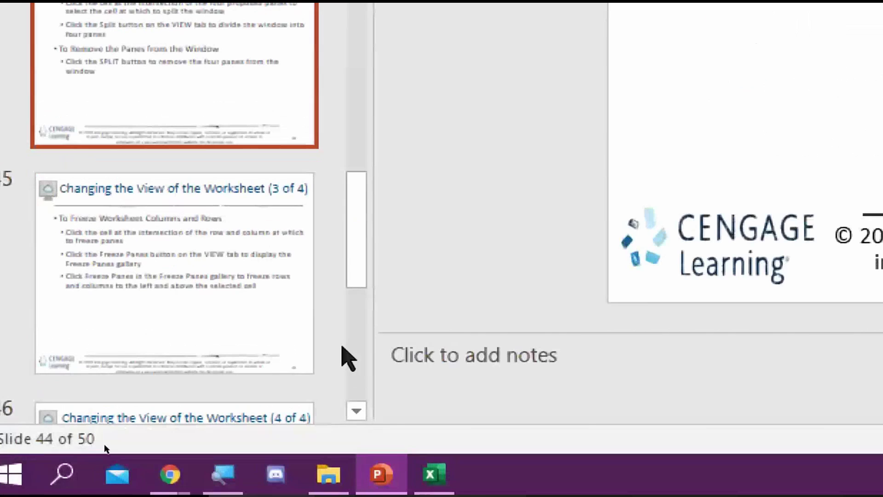
{"action": "left_click", "coordinate": [448, 485]}
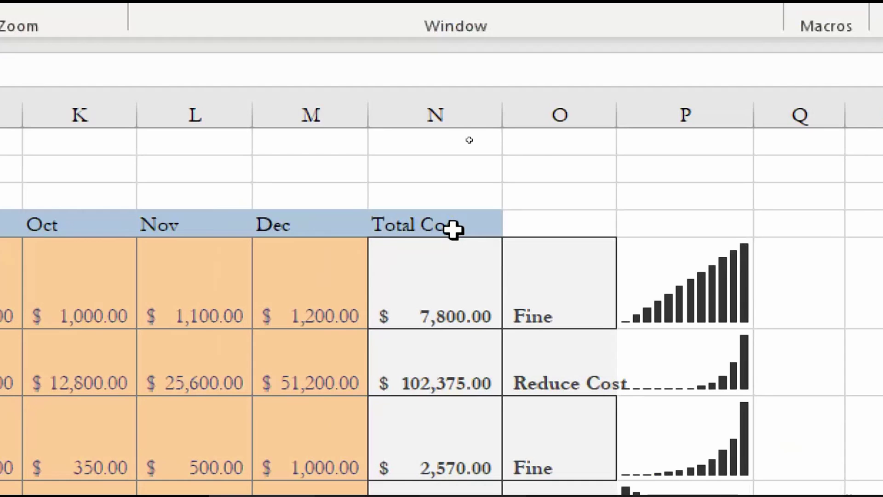
{"action": "left_click", "coordinate": [453, 228]}
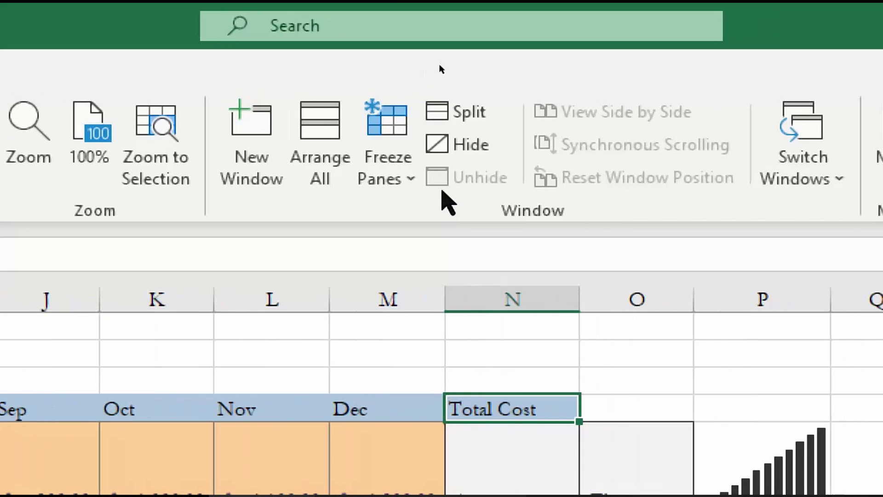
{"action": "left_click", "coordinate": [442, 111]}
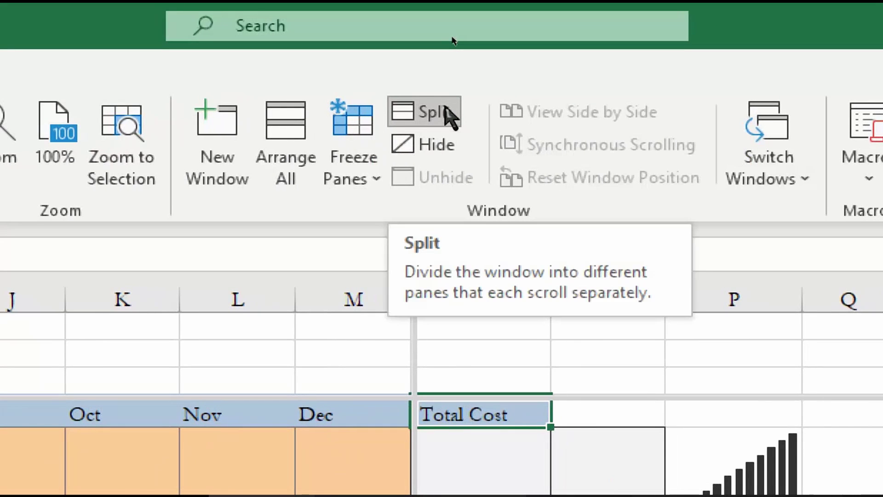
{"action": "left_click", "coordinate": [449, 116]}
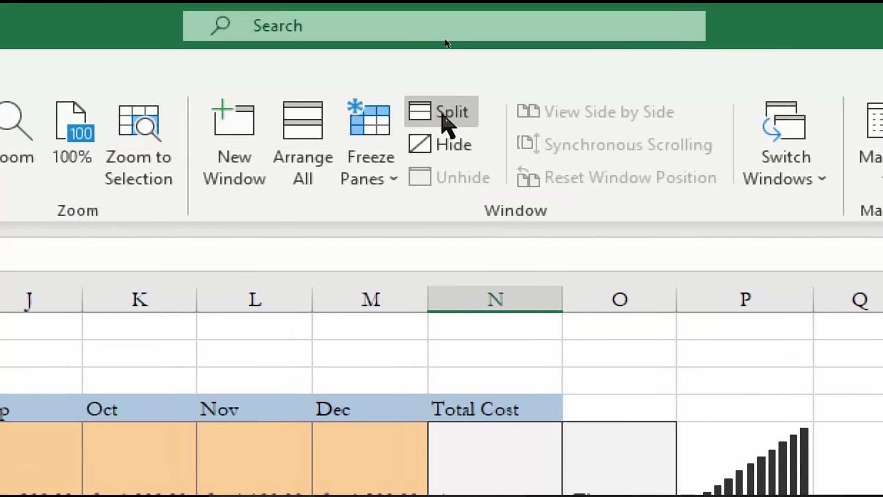
{"action": "left_click", "coordinate": [443, 116]}
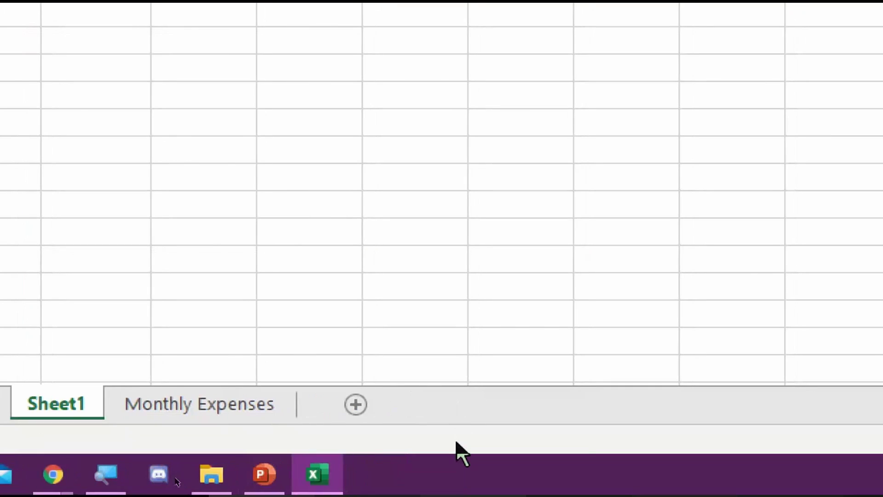
- Consult the PowerPoint slide on freezing columns and rows, return to Excel, and freeze the panes with the Total Cost row and column selected
{"action": "left_click", "coordinate": [381, 476]}
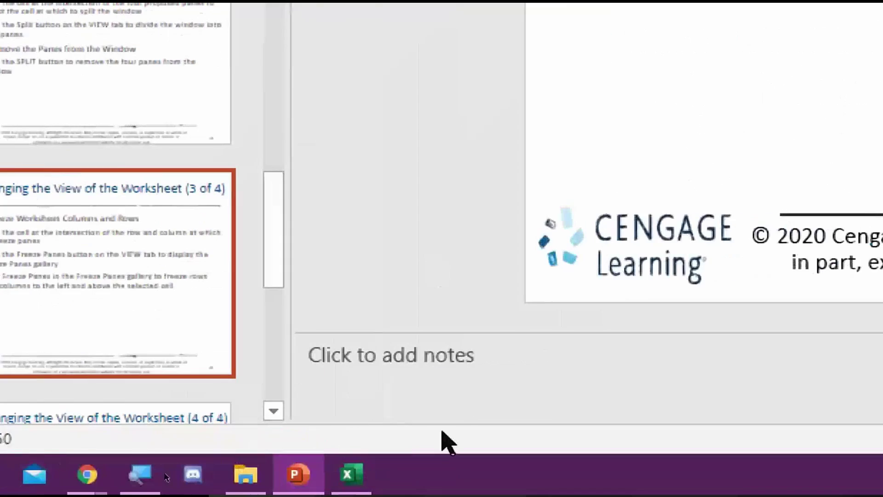
{"action": "left_click", "coordinate": [352, 473]}
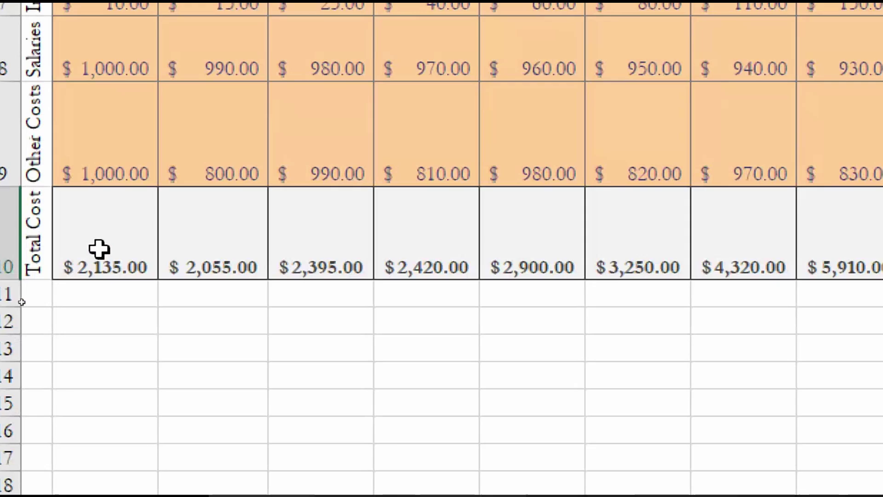
{"action": "left_click", "coordinate": [110, 294]}
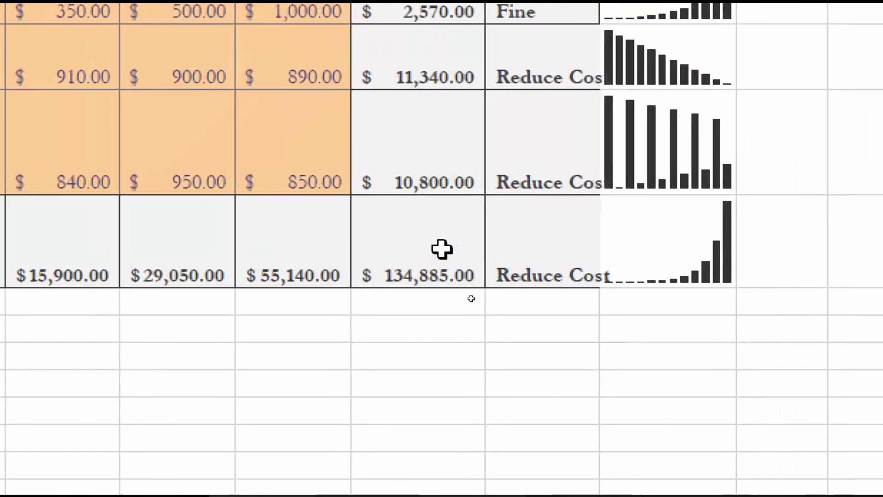
{"action": "left_click", "coordinate": [441, 248], "text": "shift"}
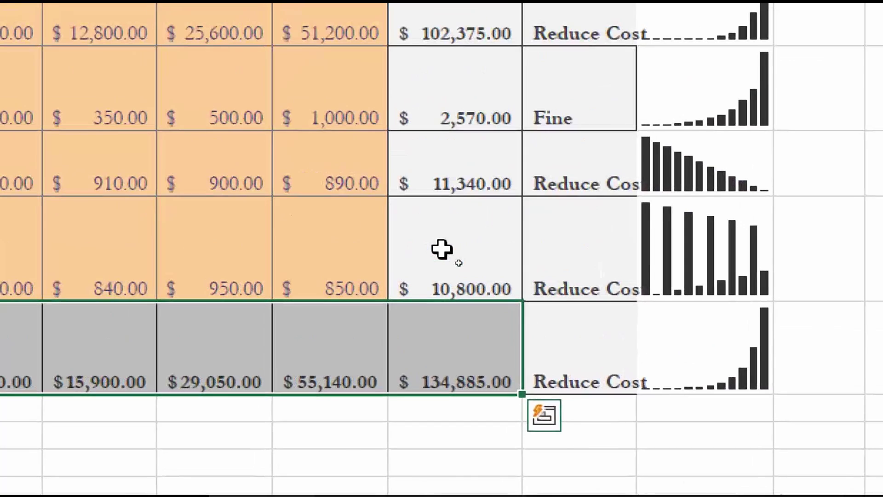
{"action": "left_click_drag", "start_coordinate": [405, 146], "coordinate": [403, 48]}
{"action": "left_click_drag", "start_coordinate": [442, 249], "coordinate": [464, 57]}
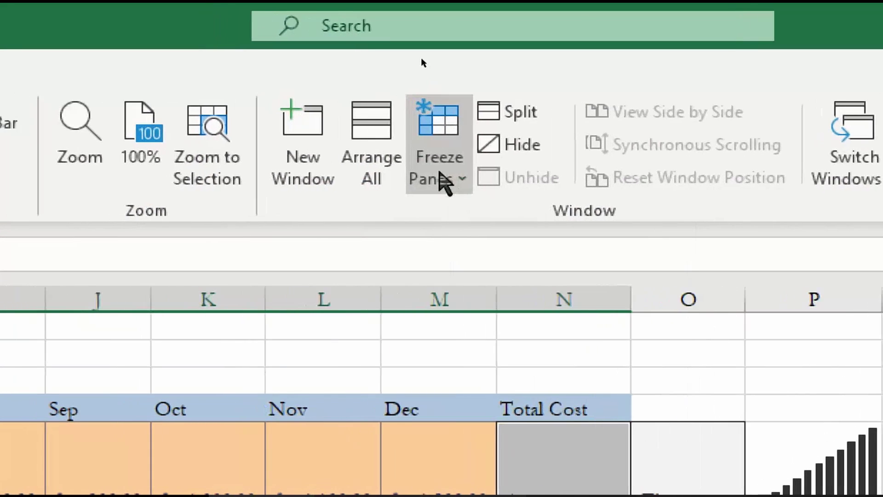
{"action": "left_click", "coordinate": [441, 193]}
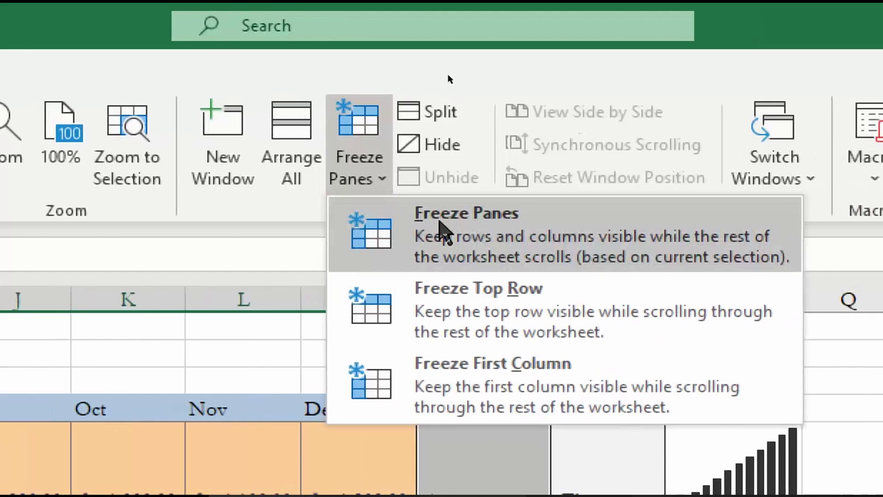
{"action": "left_click", "coordinate": [440, 227]}
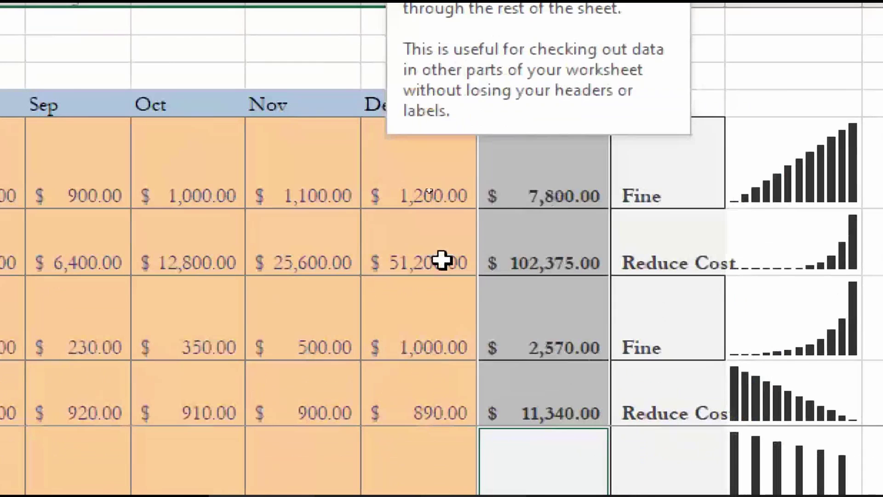
- Unfreeze the worksheet panes after checking how they scroll, and consult the PowerPoint slide on unfreezing columns and rows
{"action": "scroll", "coordinate": [443, 258], "scroll_direction": "down", "scroll_amount": 3}
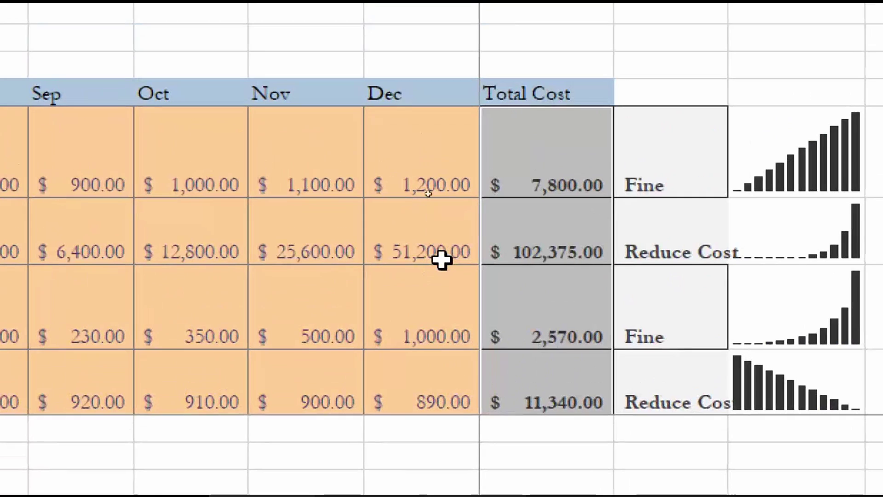
{"action": "key", "text": "ctrl+shift+t"}
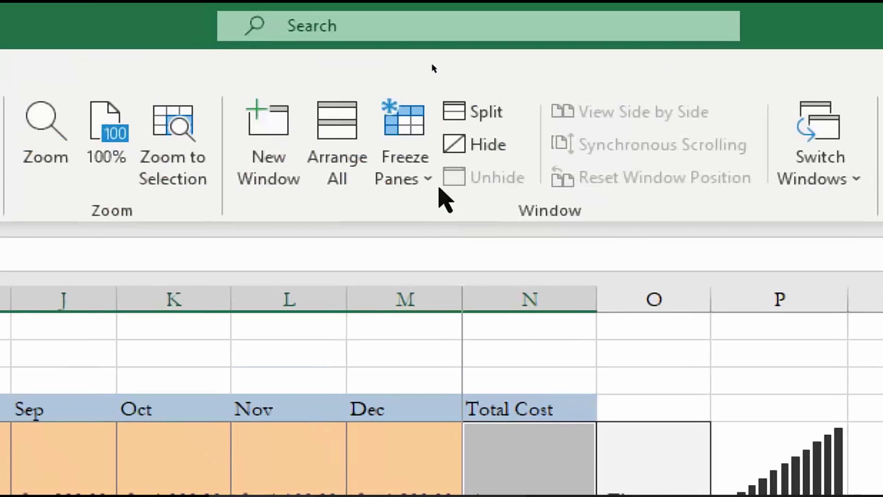
{"action": "left_click", "coordinate": [421, 184]}
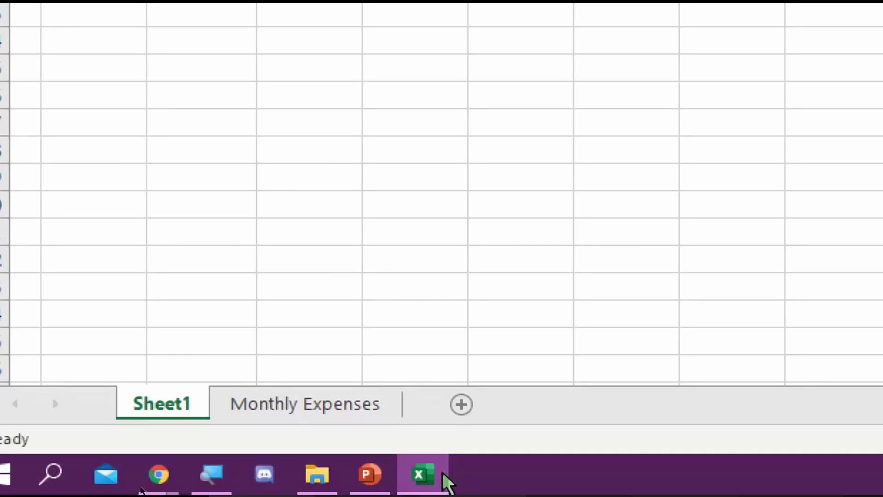
{"action": "left_click", "coordinate": [370, 474]}
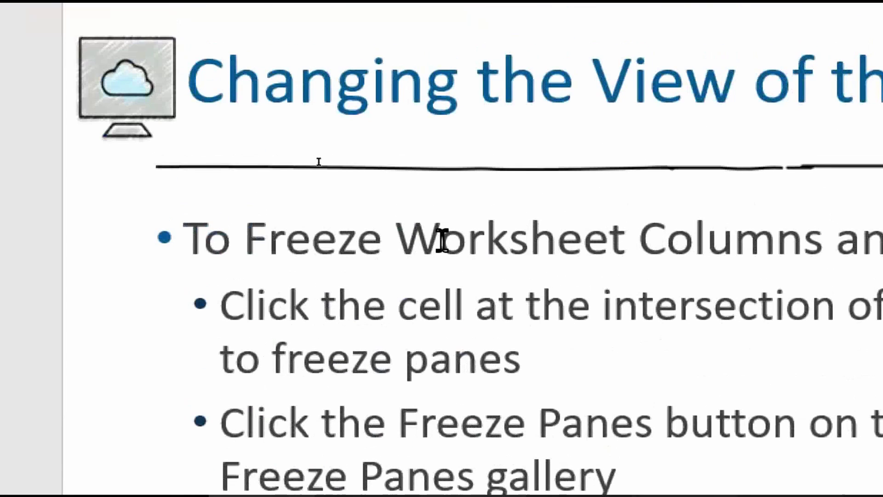
{"action": "scroll", "coordinate": [442, 239], "scroll_direction": "down", "scroll_amount": 1}
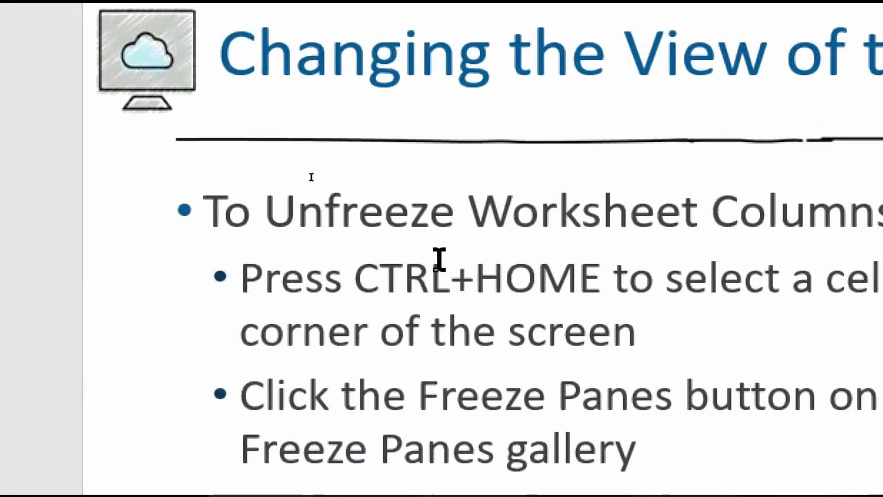
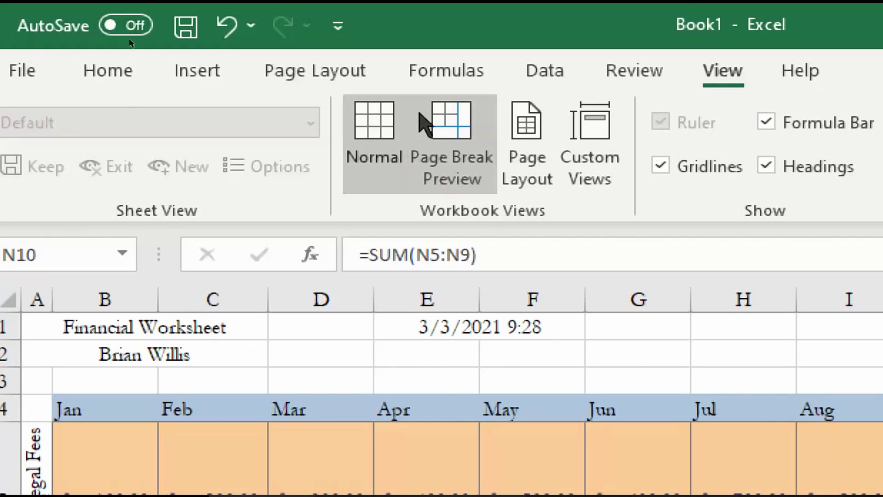
- Try a Goal Seek in Excel that sets cell N10 to 130000 by changing cell N9
{"action": "left_click", "coordinate": [545, 69]}
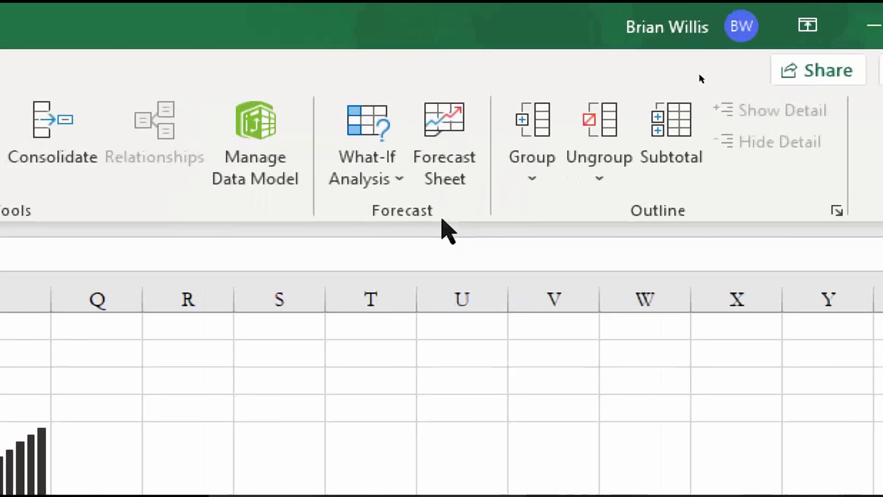
{"action": "left_click", "coordinate": [444, 181]}
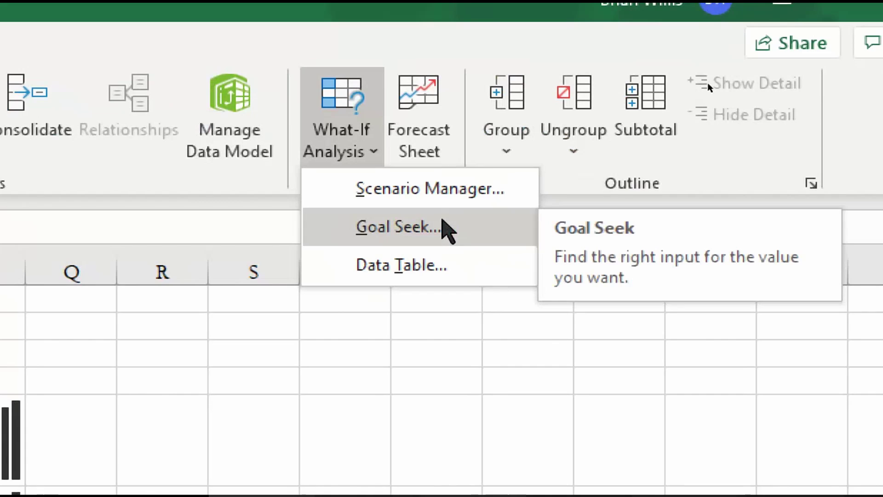
{"action": "left_click", "coordinate": [442, 221]}
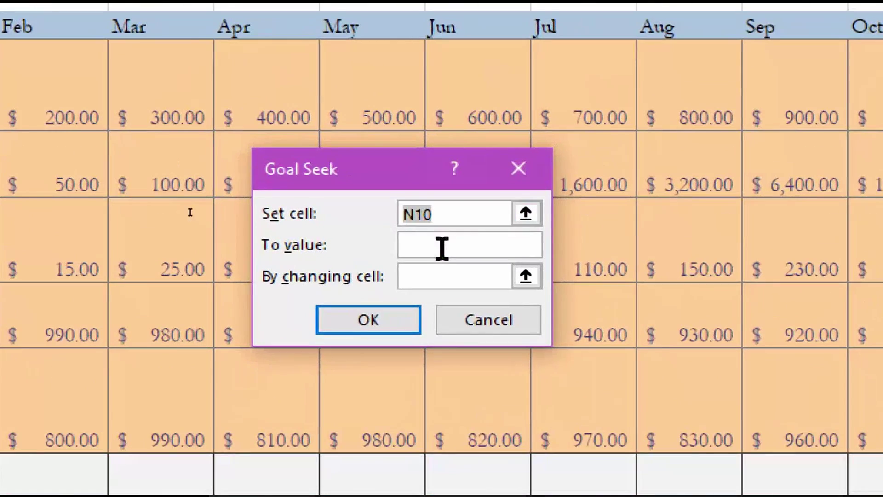
{"action": "left_click", "coordinate": [517, 309]}
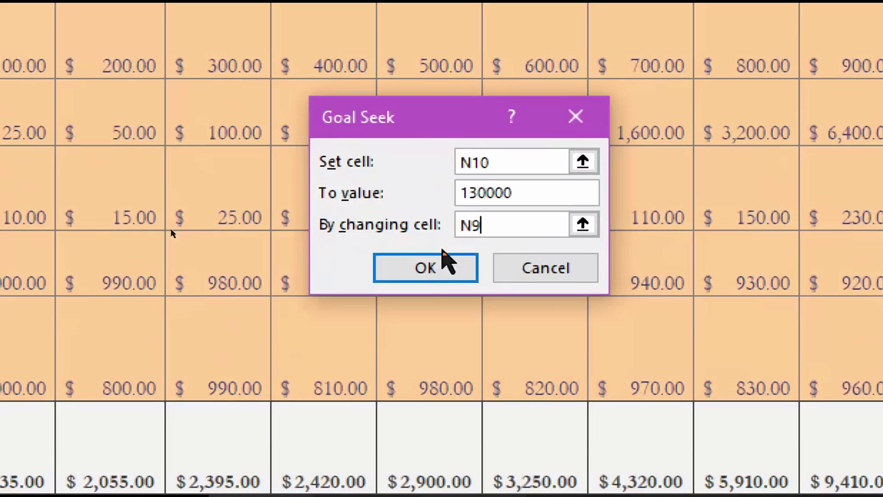
{"action": "left_click", "coordinate": [497, 432]}
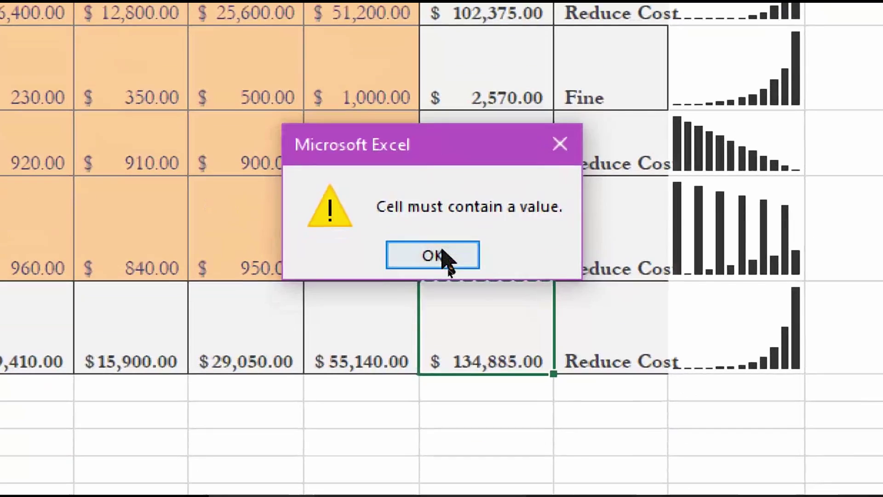
{"action": "left_click", "coordinate": [446, 355]}
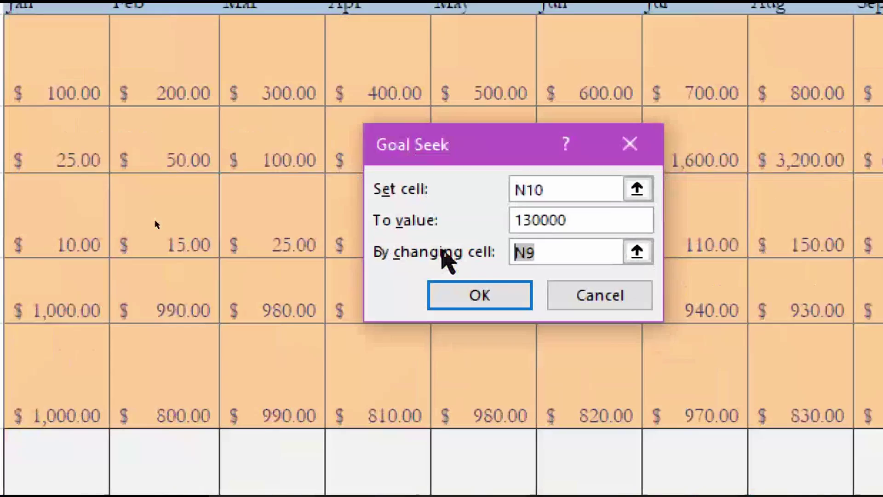
- Set the Goal Seek's changing cell to M6, run it, and accept the solution
{"action": "double_click", "coordinate": [446, 256]}
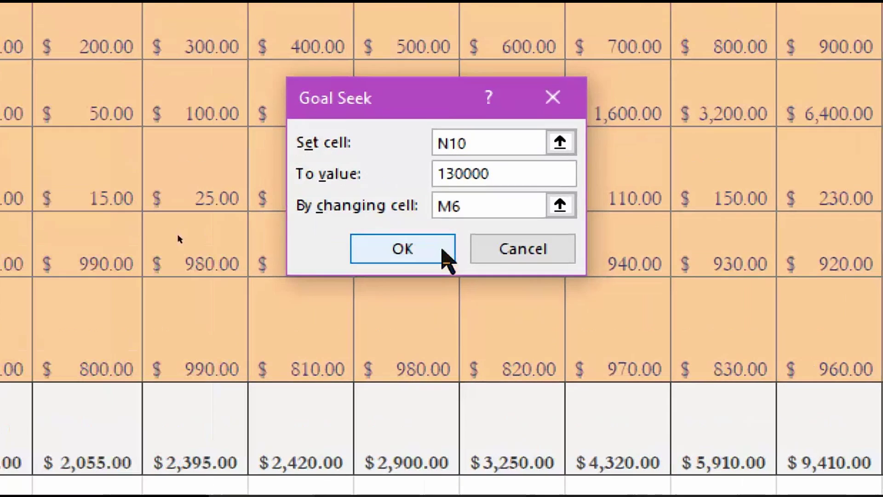
{"action": "left_click", "coordinate": [442, 252]}
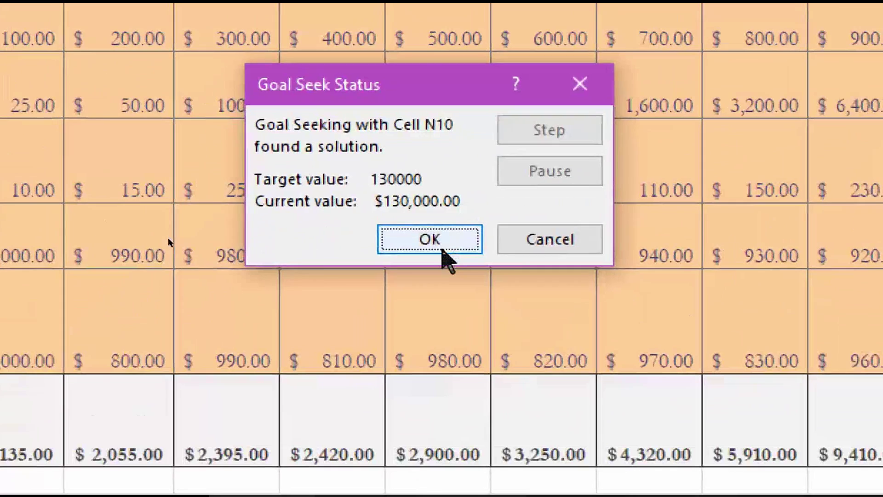
{"action": "left_click", "coordinate": [368, 361]}
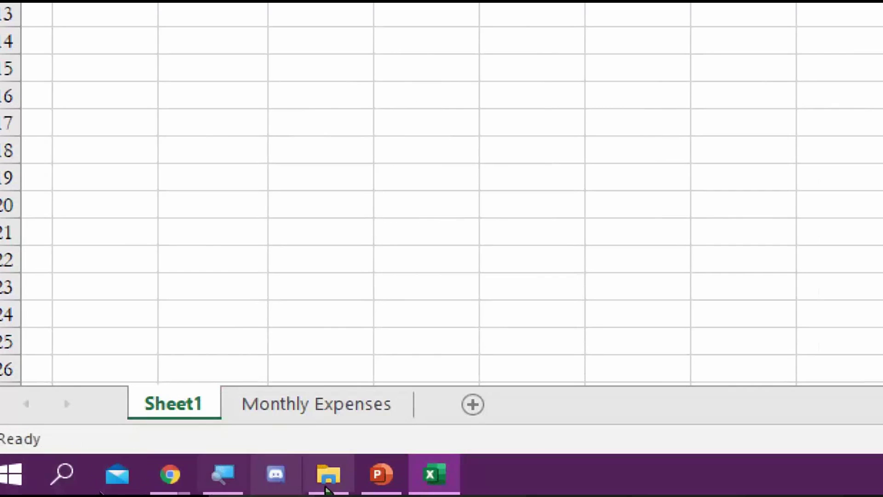
- Consult the Insights slide in PowerPoint, return to Excel to run a Smart Lookup on cell N10, and close the search results
{"action": "left_click", "coordinate": [372, 492]}
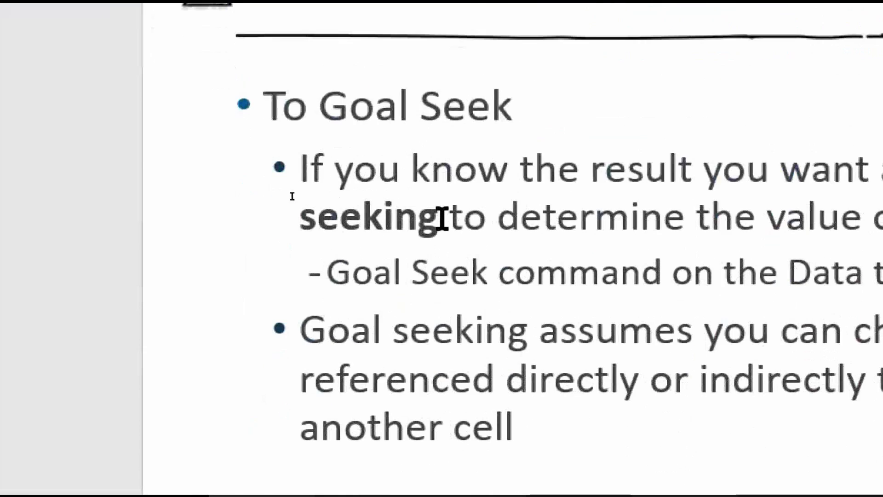
{"action": "scroll", "coordinate": [442, 220], "scroll_direction": "down", "scroll_amount": 1}
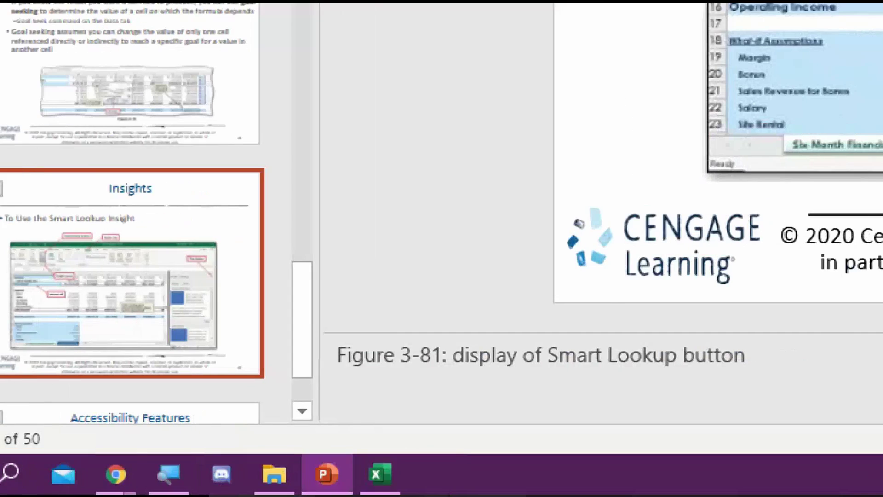
{"action": "left_click", "coordinate": [380, 474]}
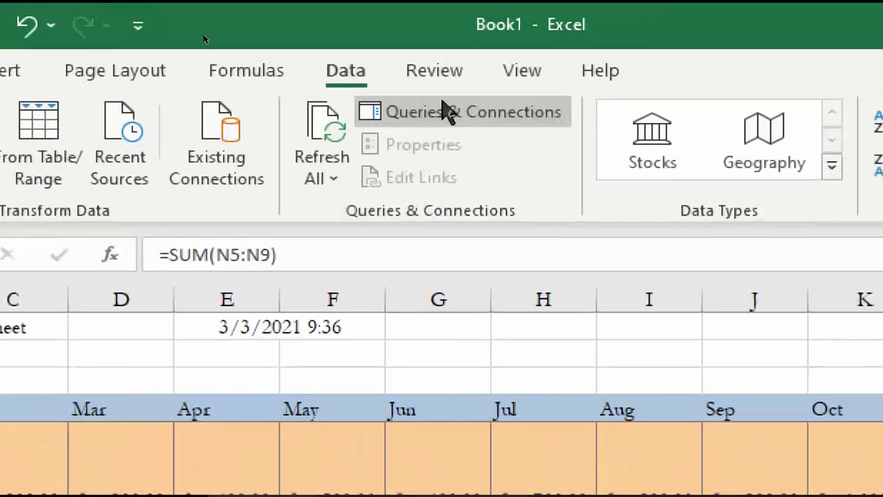
{"action": "left_click", "coordinate": [581, 0]}
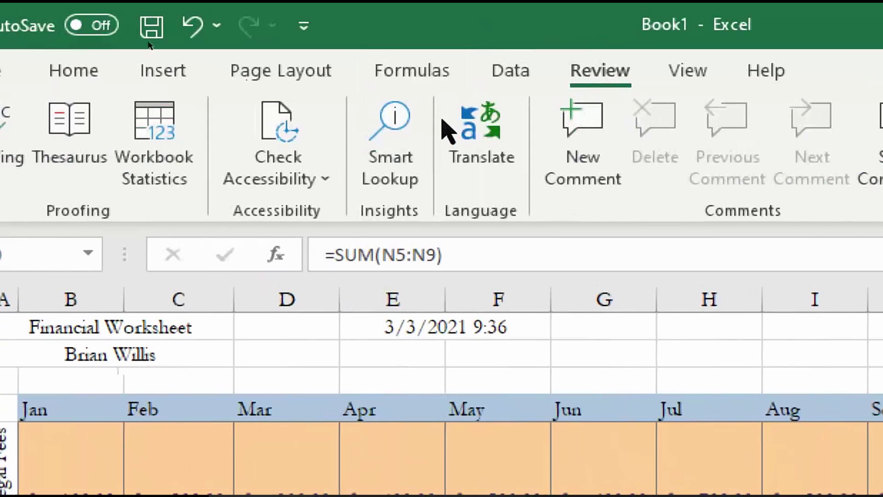
{"action": "left_click", "coordinate": [409, 182]}
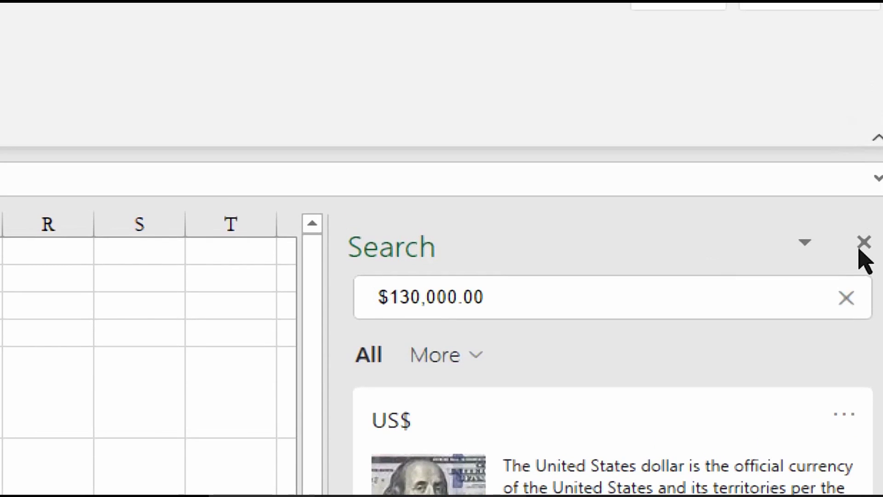
{"action": "left_click", "coordinate": [860, 249]}
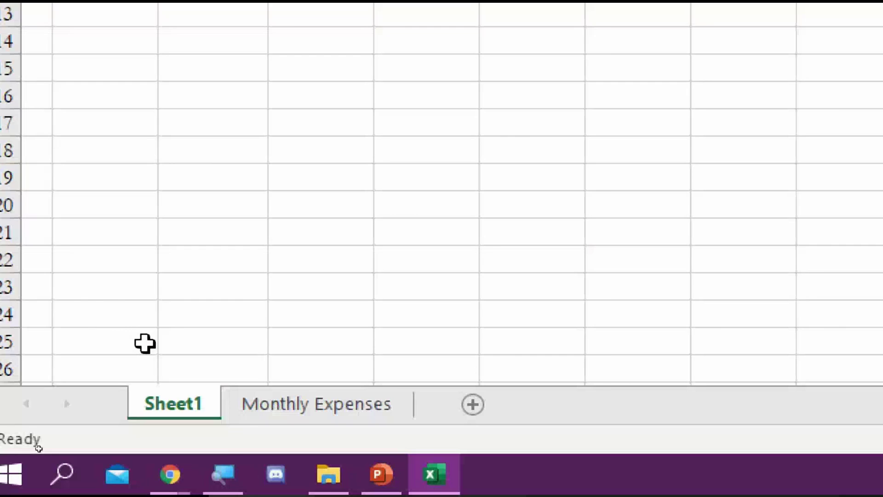
- Consult the Accessibility Features slide 50 in PowerPoint and switch back to Excel
{"action": "left_click", "coordinate": [381, 474]}
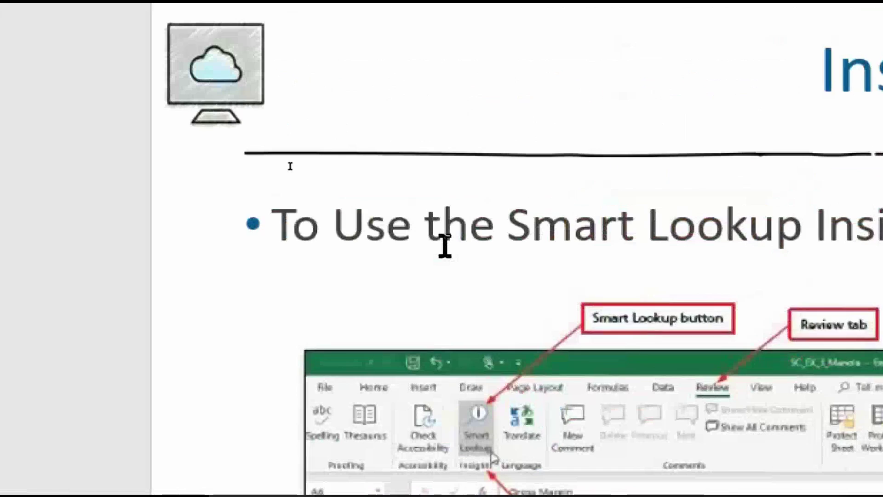
{"action": "scroll", "coordinate": [445, 246], "scroll_direction": "down", "scroll_amount": 1}
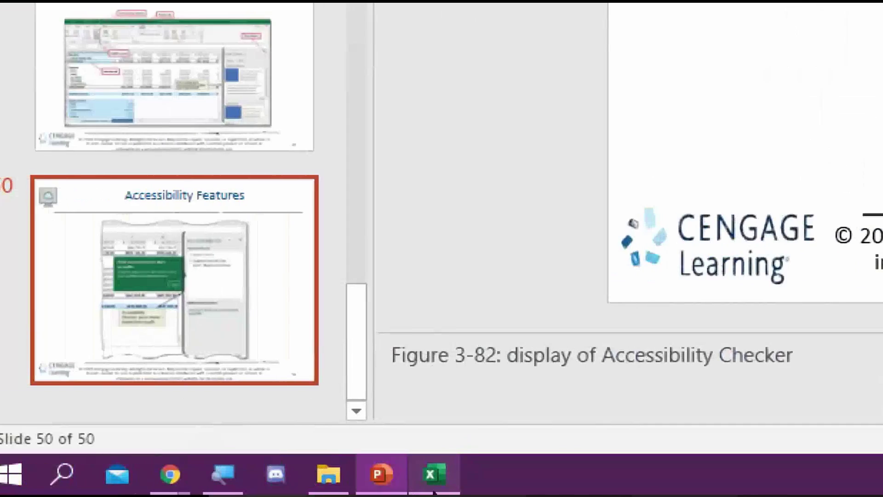
{"action": "left_click", "coordinate": [435, 474]}
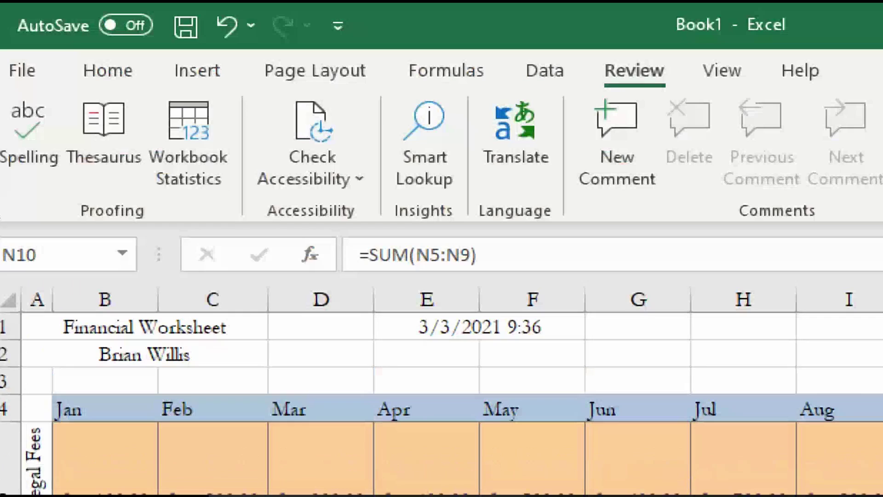